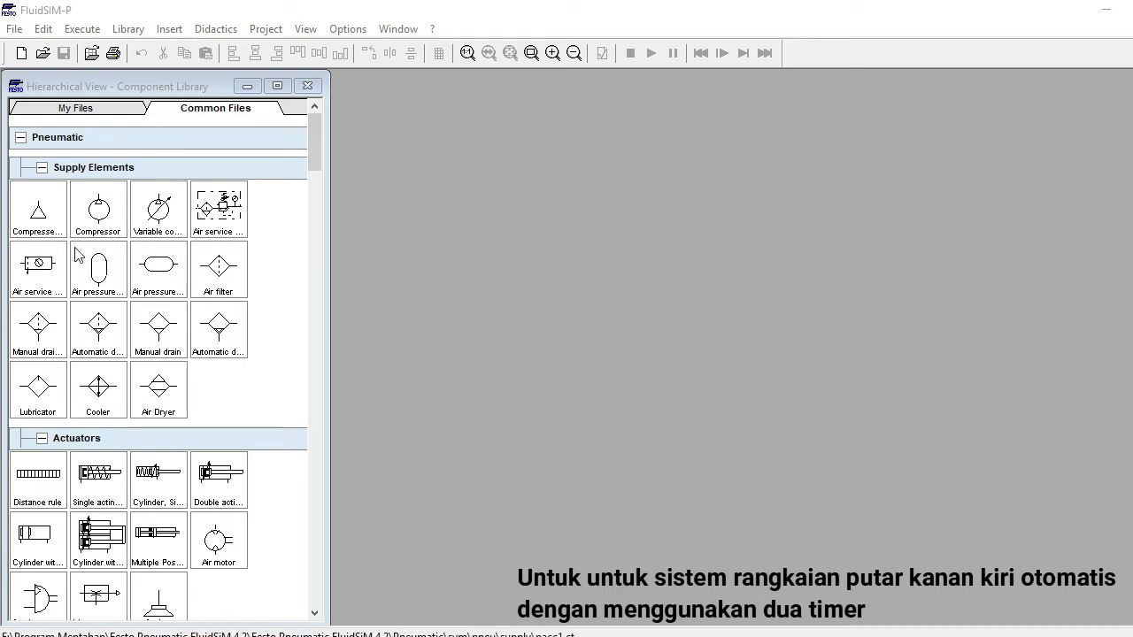
Create a new circuit and place a +24V electrical connection near the upper-left corner of the sheet
click(22, 53)
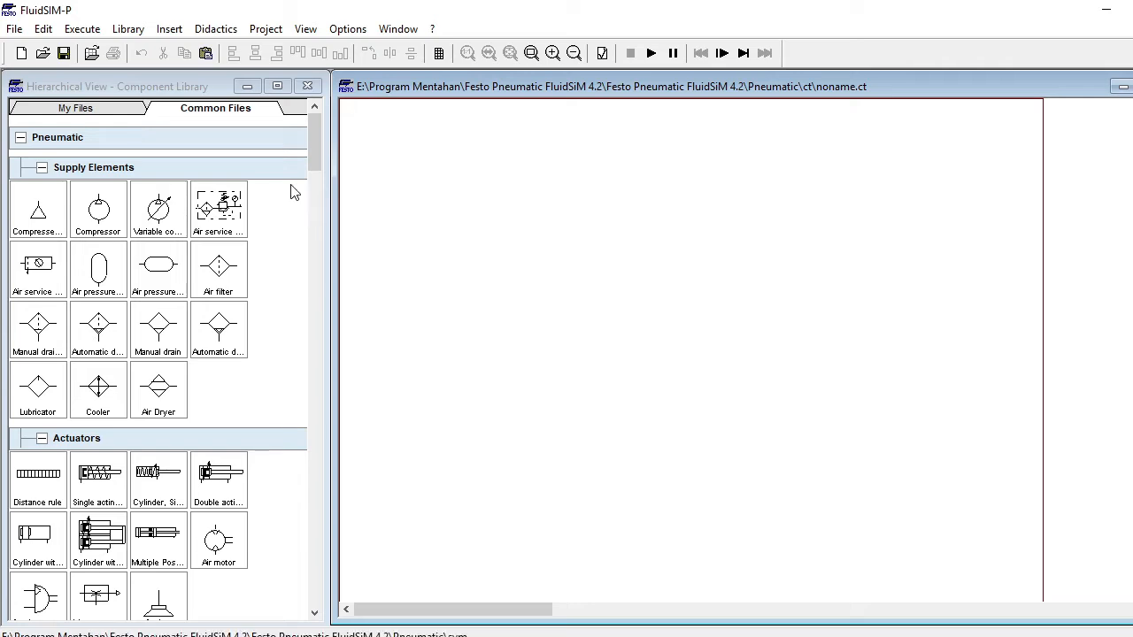
click(46, 216)
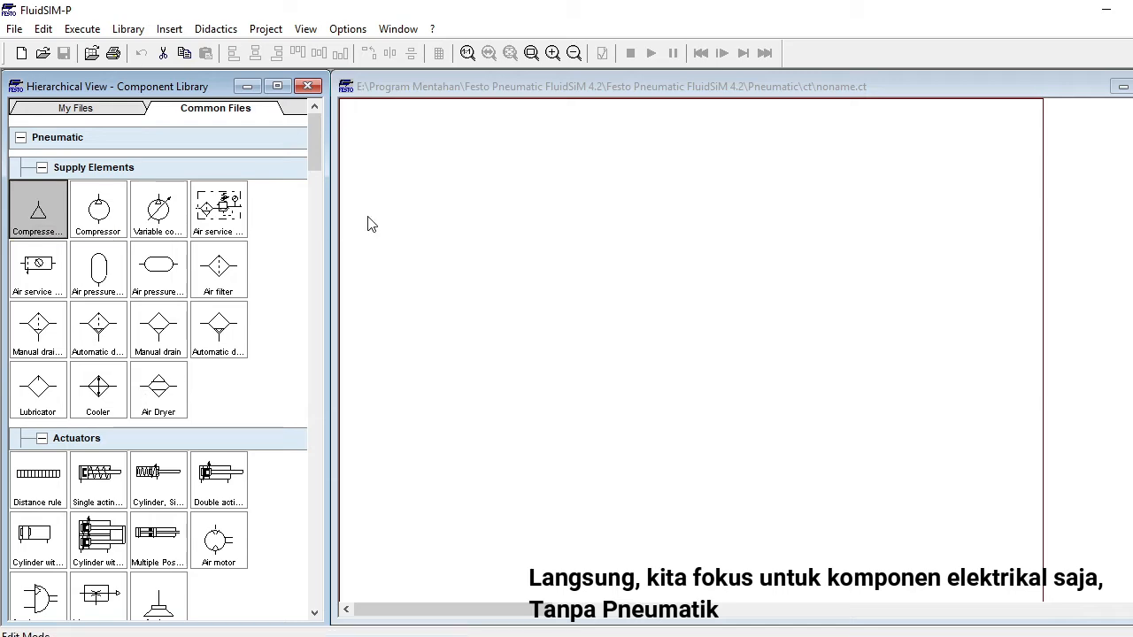
drag(317, 137, 398, 422)
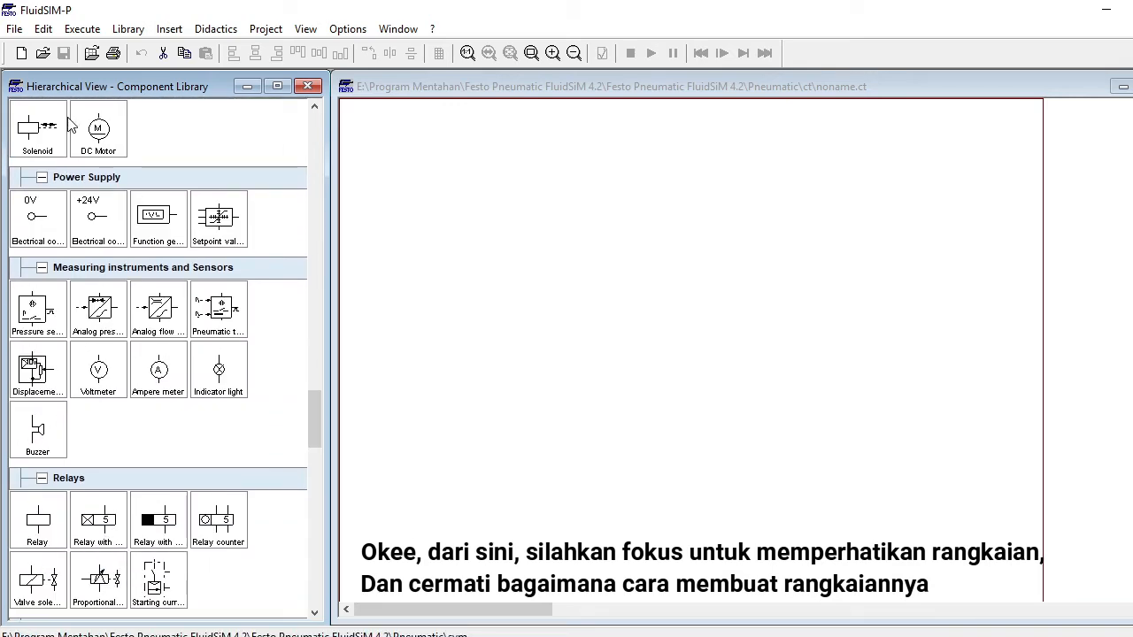
click(94, 220)
drag(94, 220, 450, 134)
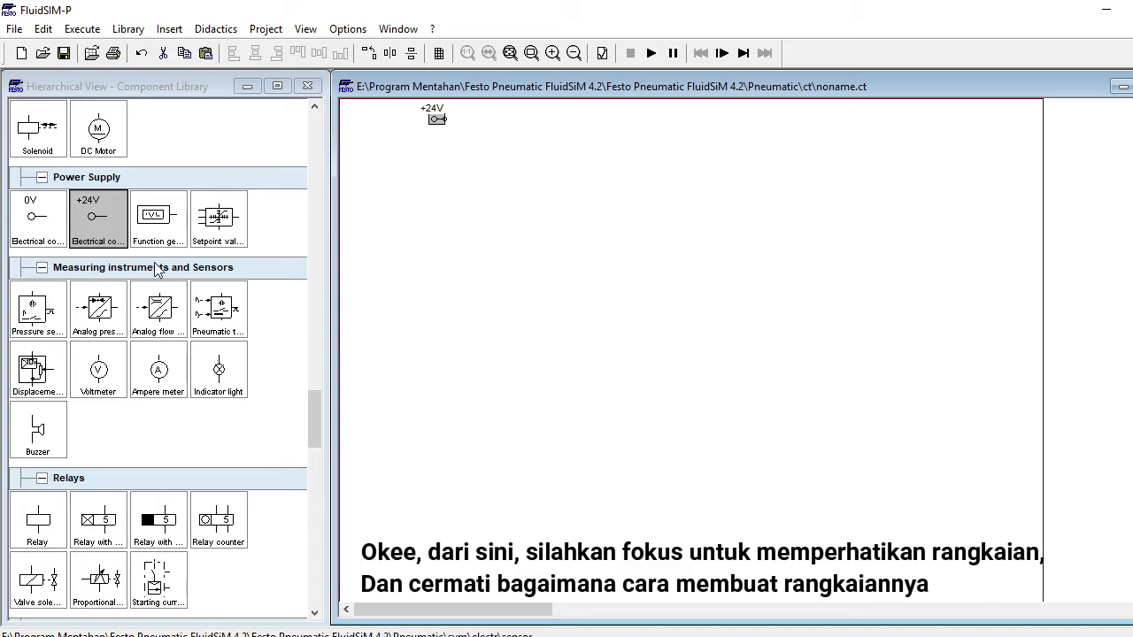
Place a 0V electrical connection well below the +24V connection and a relay coil beside it
click(39, 220)
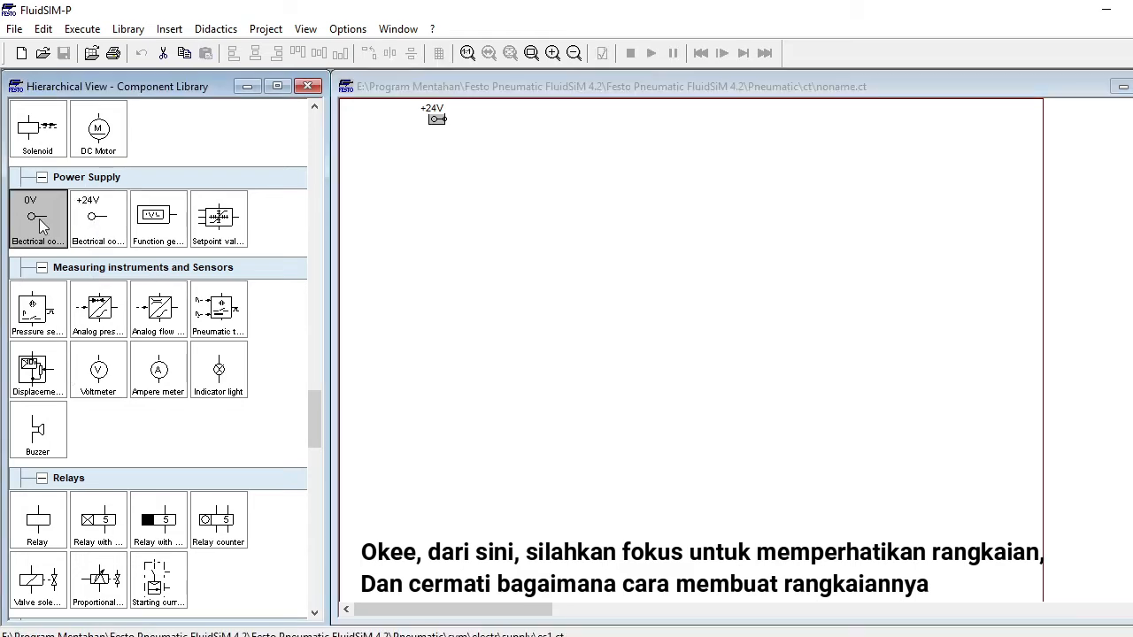
drag(41, 222, 437, 409)
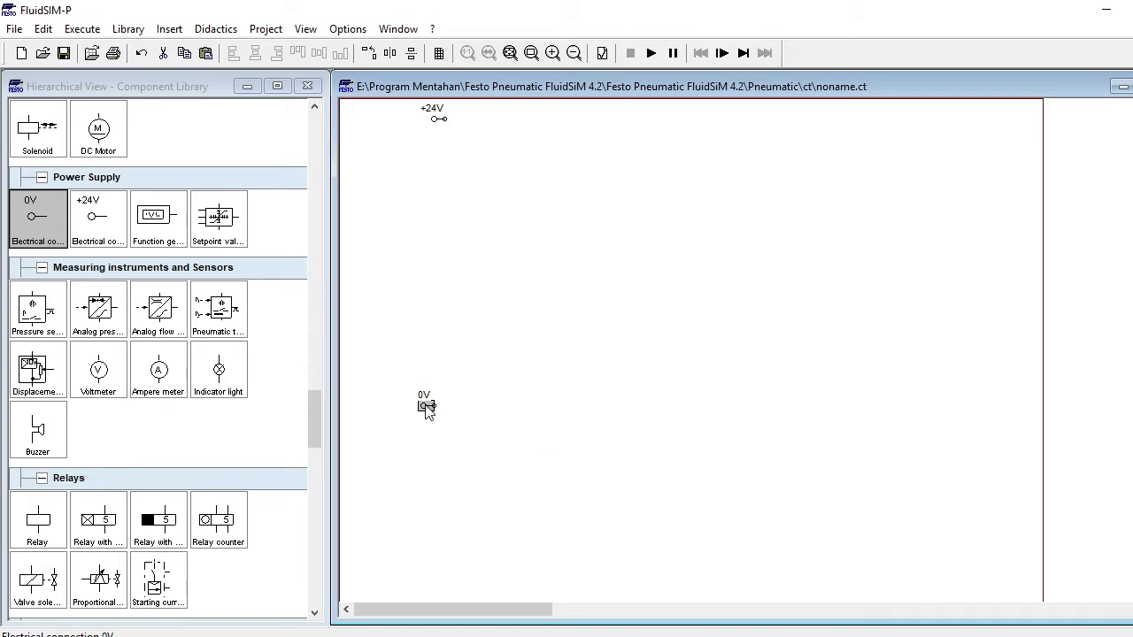
drag(426, 407, 440, 405)
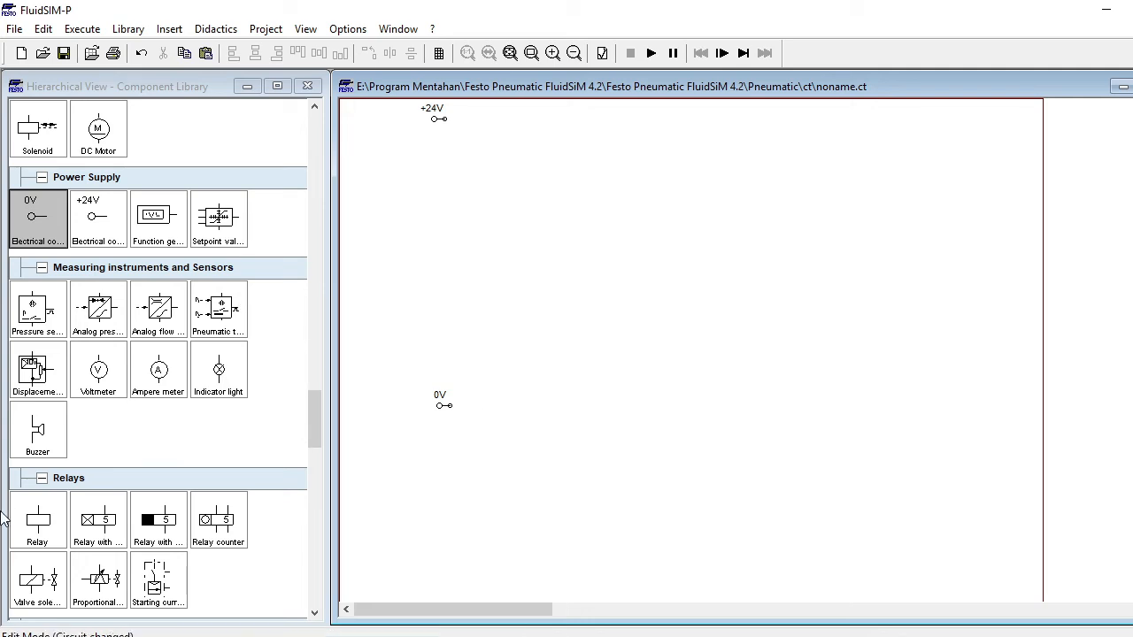
drag(43, 527, 479, 391)
click(474, 429)
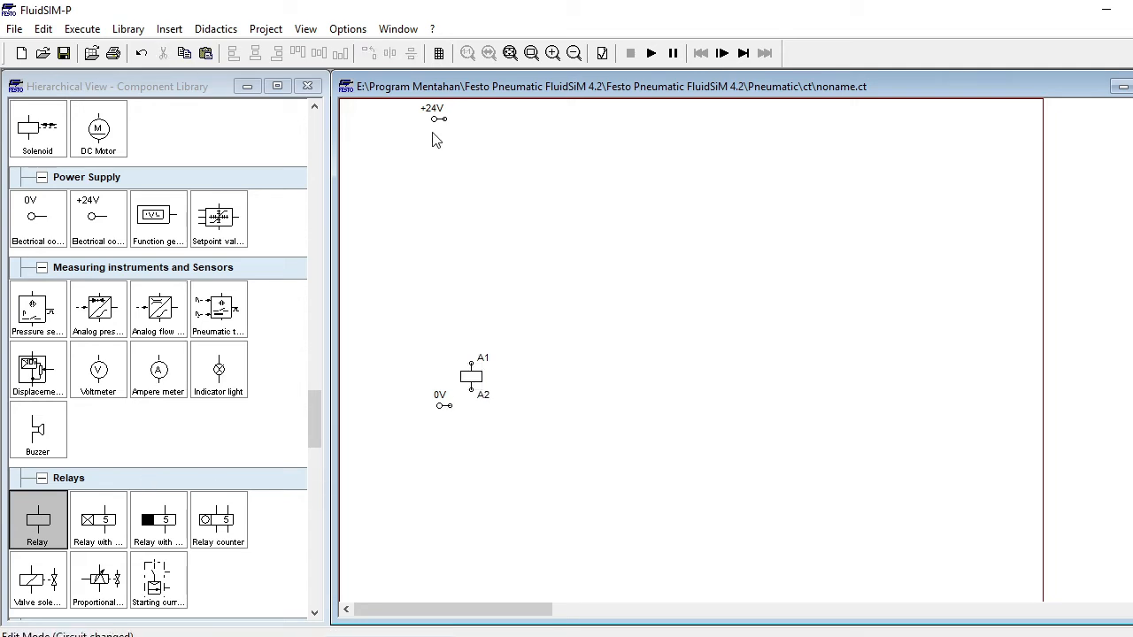
Place a make pushbutton above the relay coil and a break pushbutton directly above that one
drag(311, 416, 314, 465)
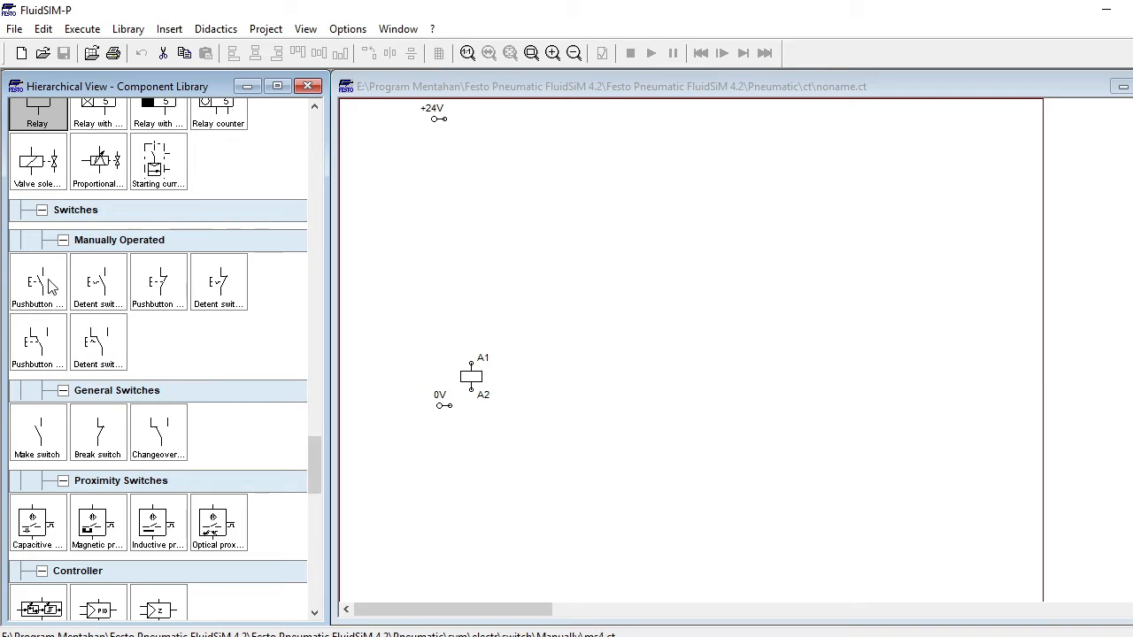
drag(50, 281, 484, 244)
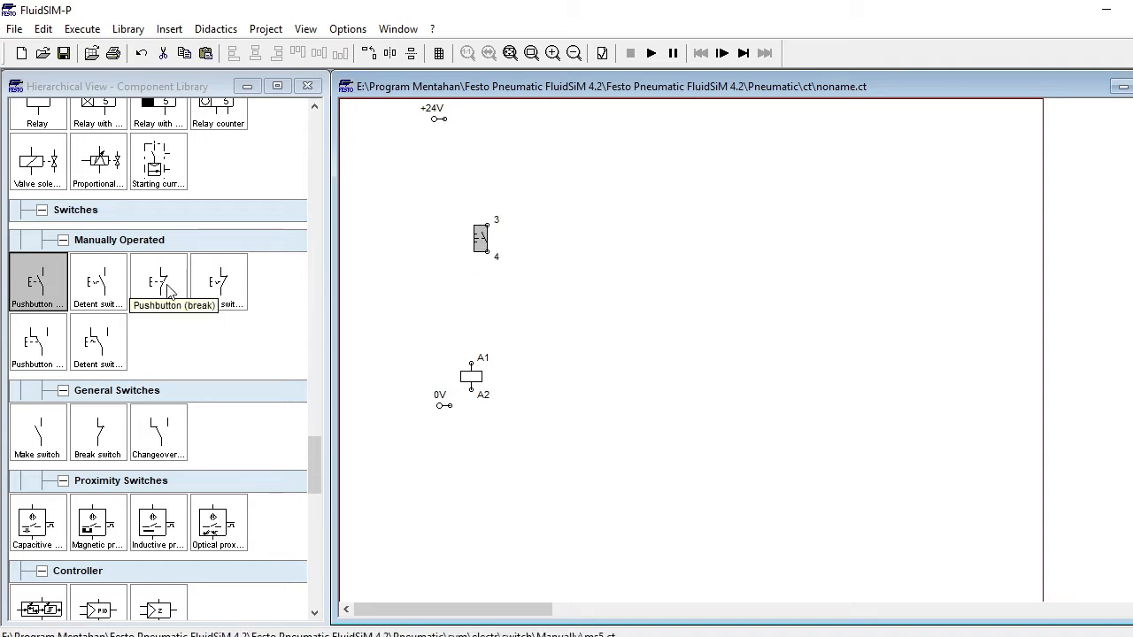
drag(168, 285, 487, 170)
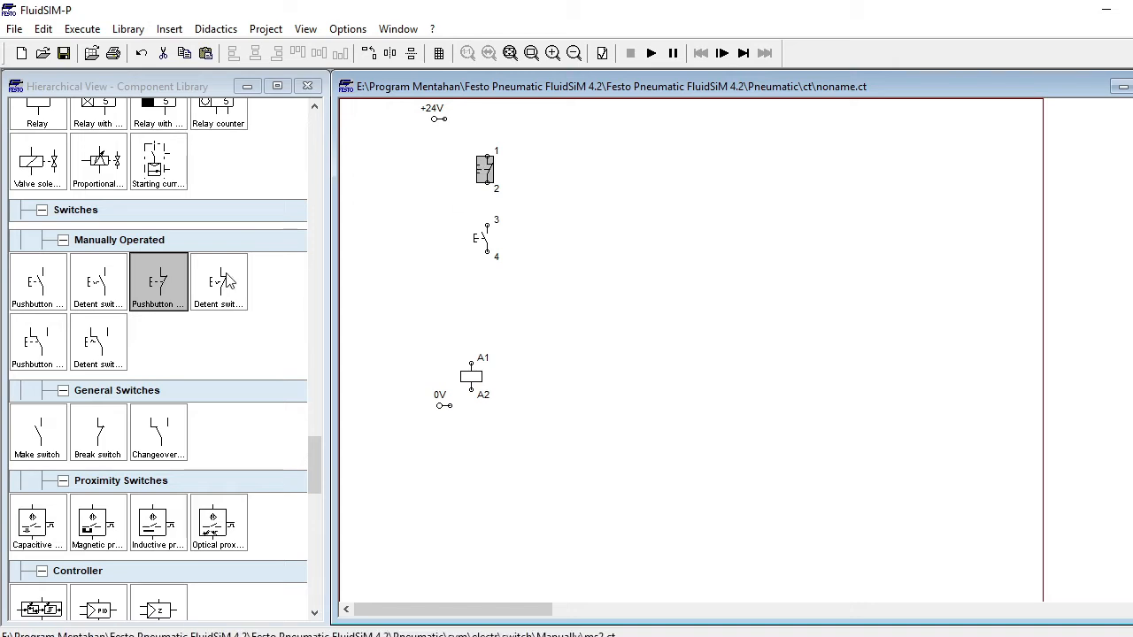
Add a general make switch beside the pushbuttons and a relay with switch-on delay next to the relay coil
drag(29, 443, 580, 304)
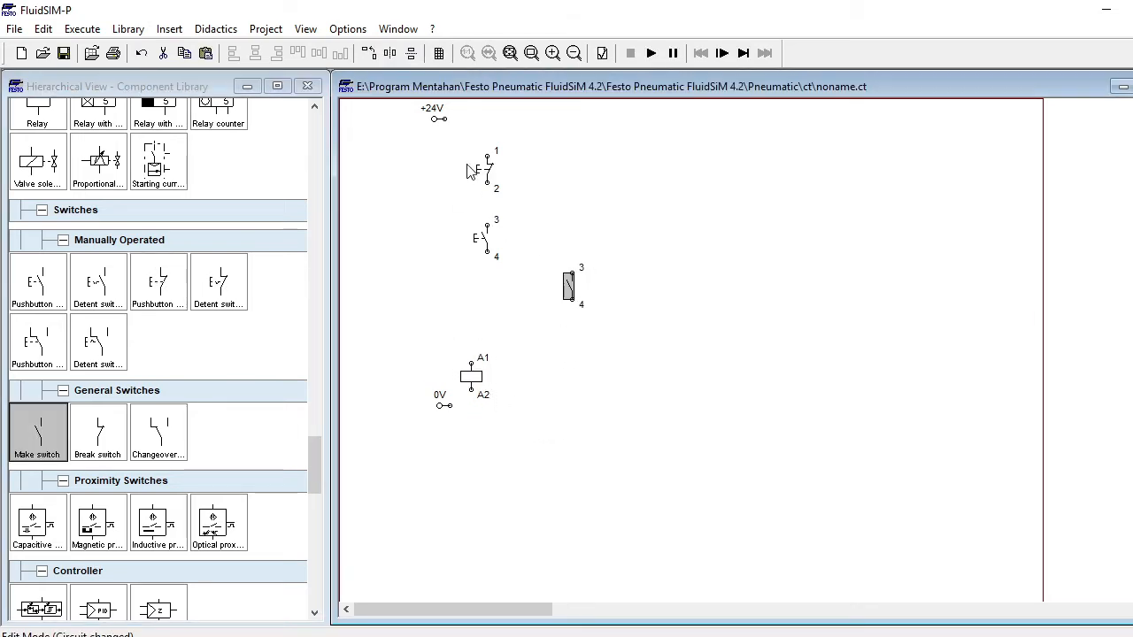
drag(452, 204, 430, 241)
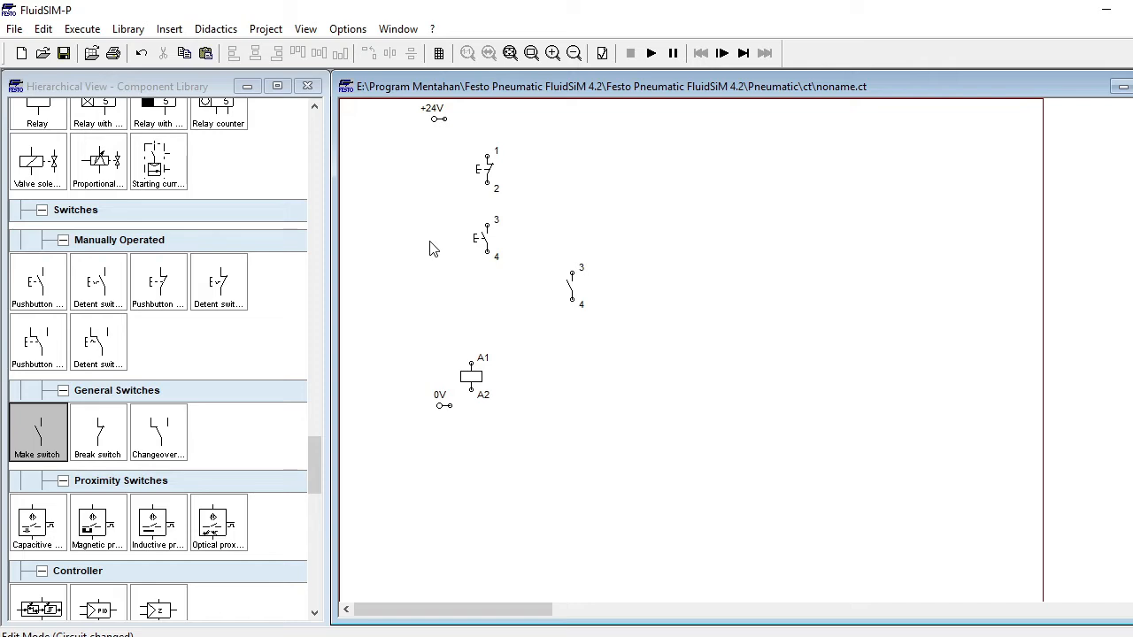
scroll(316, 463, up, 3)
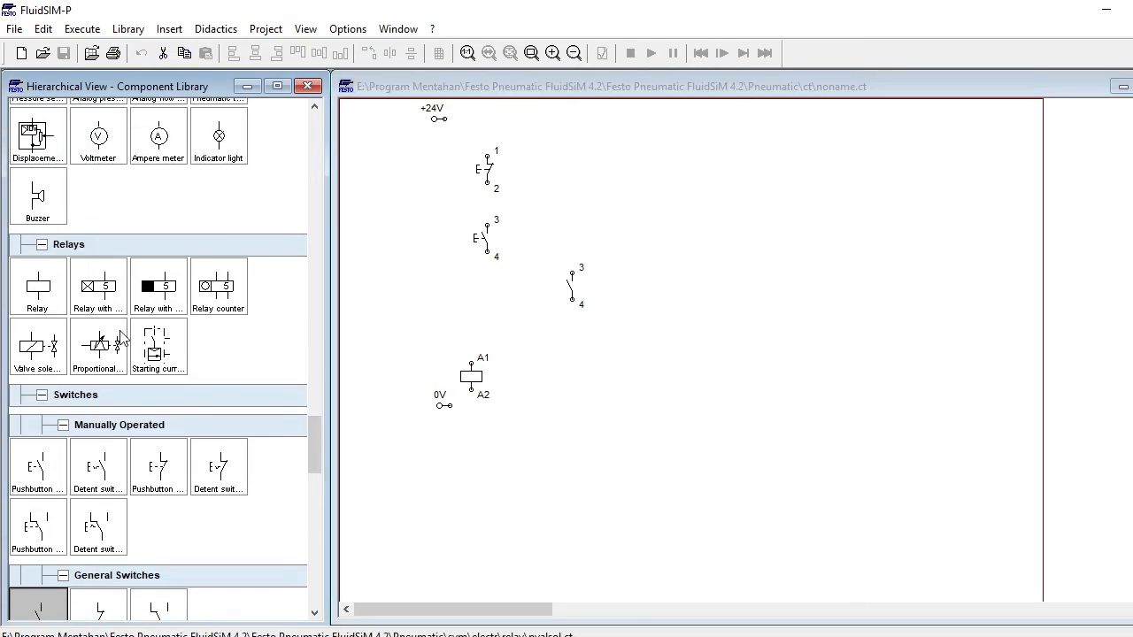
drag(99, 282, 523, 376)
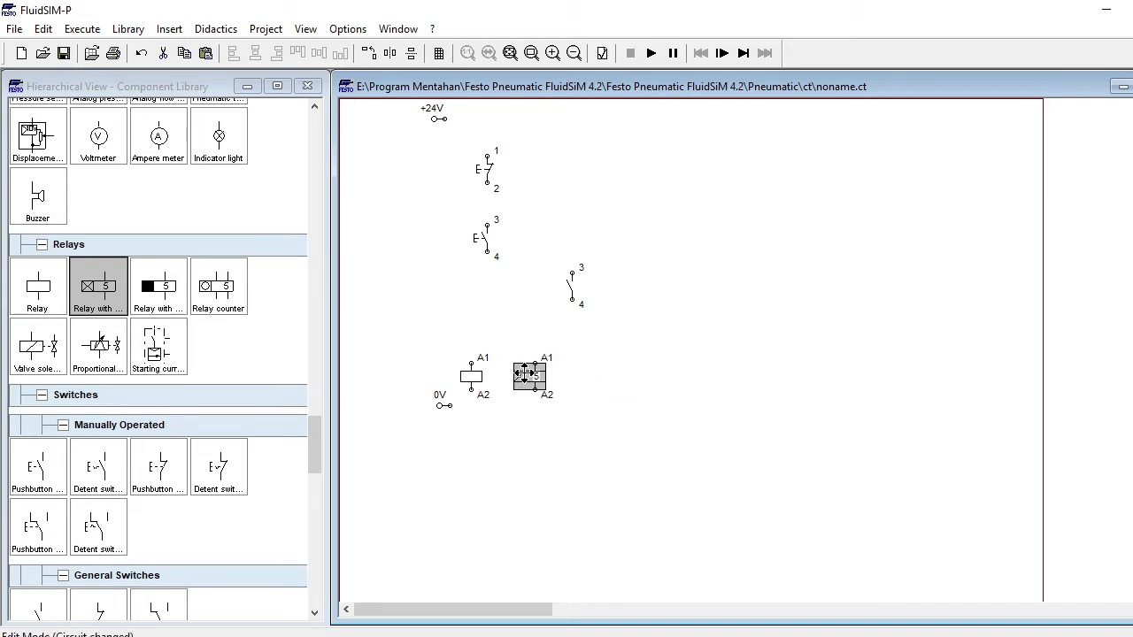
Label the break pushbutton PB_OFF and shift its label clear of the symbol
click(489, 177)
double_click(490, 176)
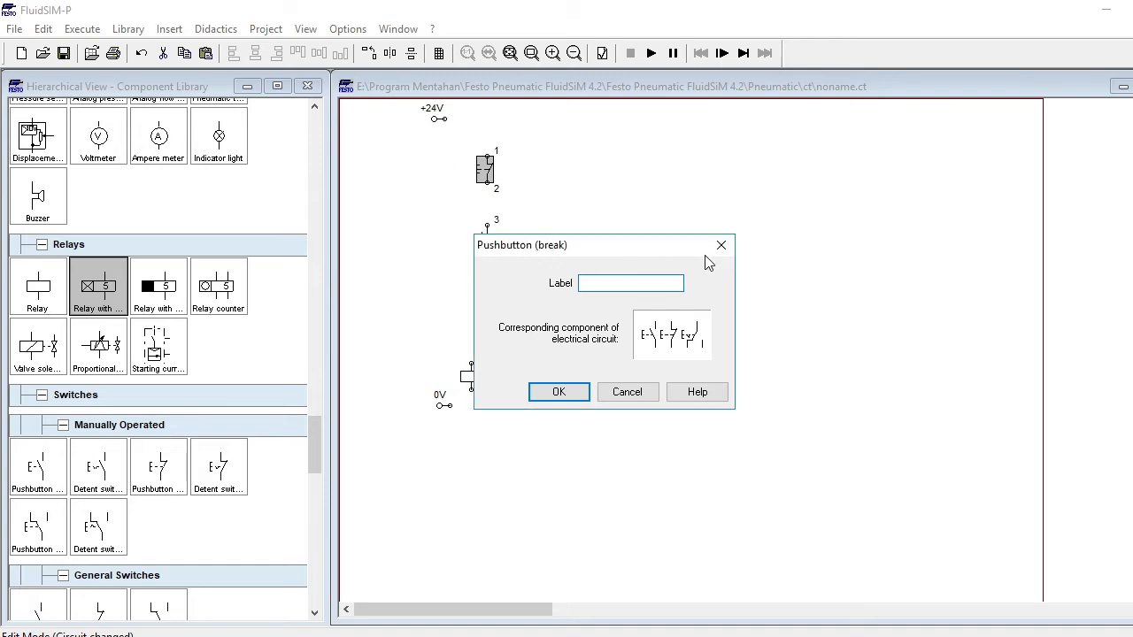
text(PB SATU)
key(BackSpace)
key(BackSpace)
key(BackSpace)
key(BackSpace)
text(sa)
key(BackSpace)
key(BackSpace)
text(00)
key(BackSpace)
key(BackSpace)
key(BackSpace)
key(BackSpace)
text(OFF)
key(Return)
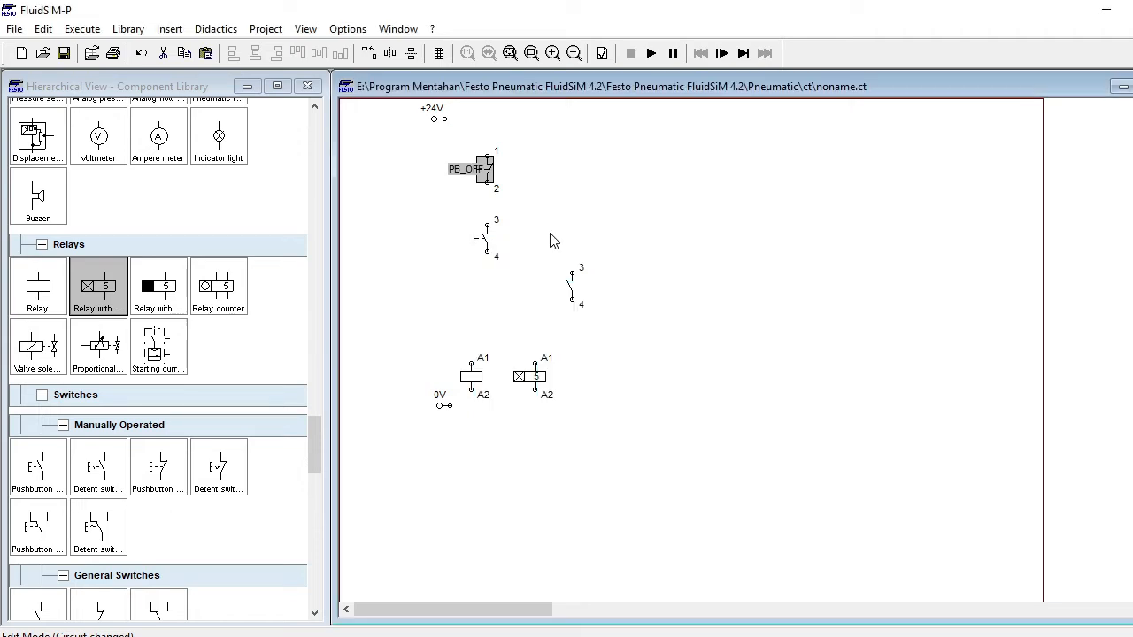
drag(463, 174, 449, 174)
Label the make pushbutton PB_ON and shift its label clear of the symbol
double_click(480, 241)
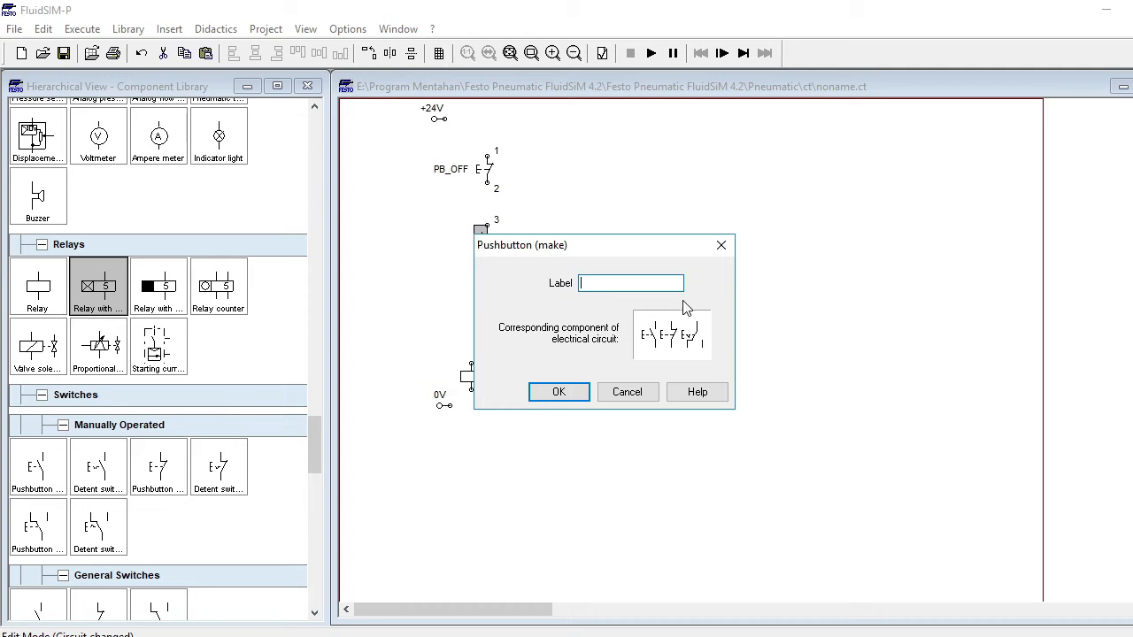
text(pB_ON)
key(Return)
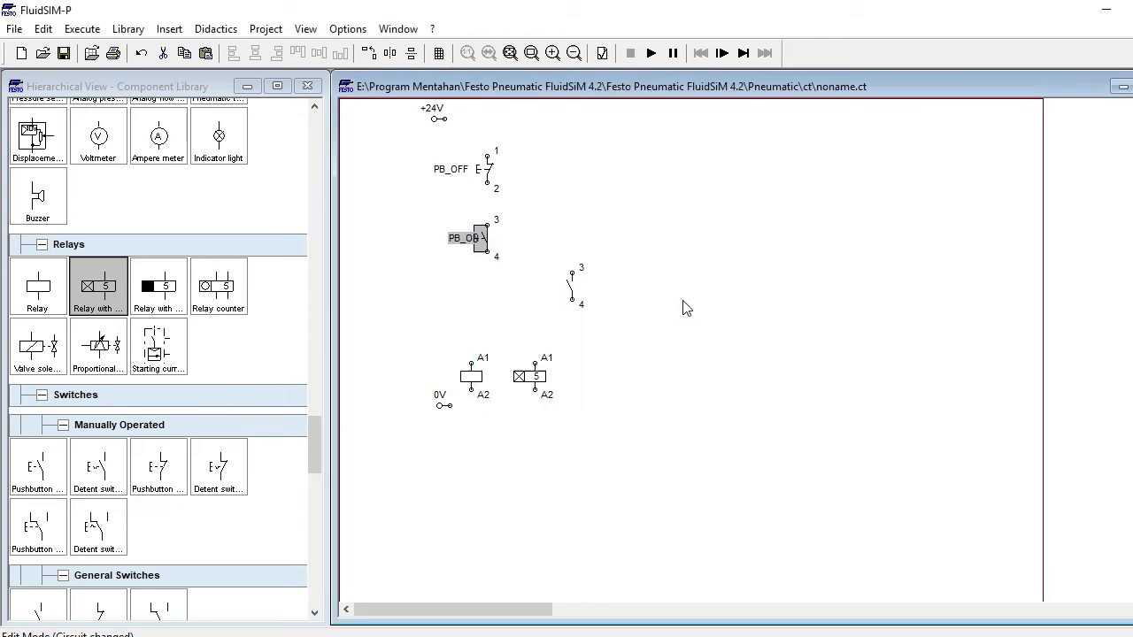
drag(467, 241, 447, 242)
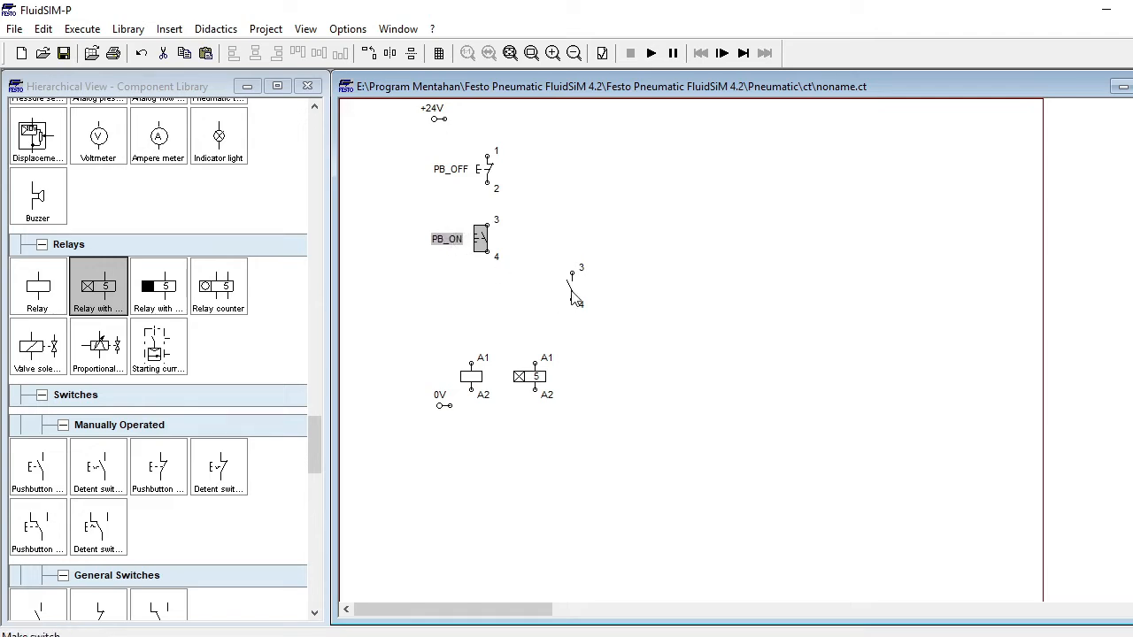
Align the make switch level with PB_ON and move both relays so they line up beneath the pushbutton and the switch
drag(572, 286, 545, 243)
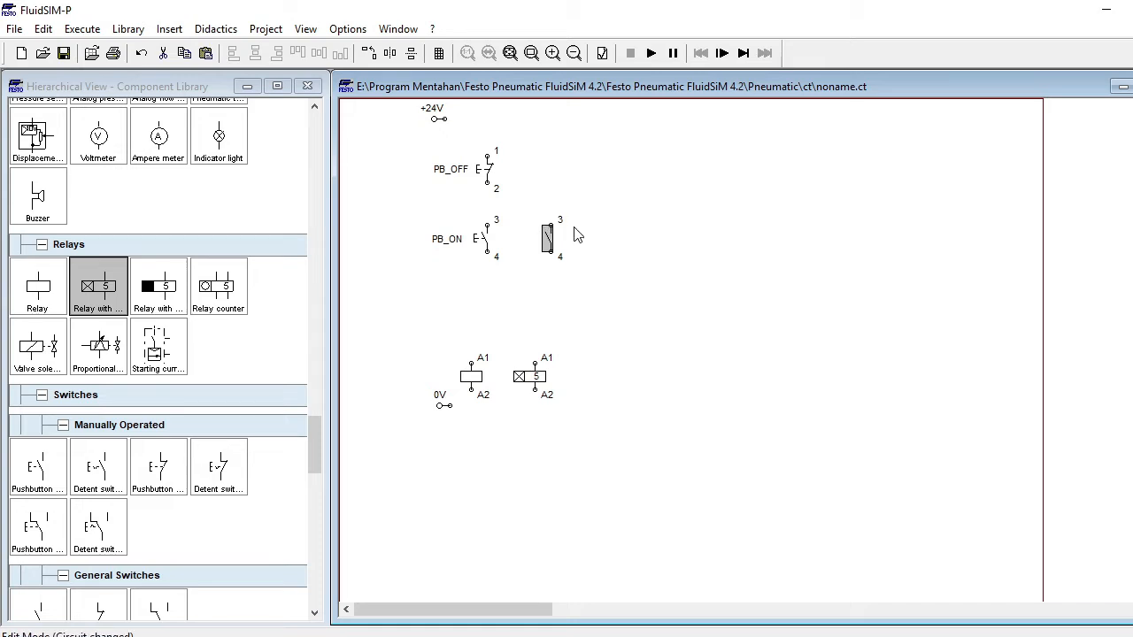
click(449, 282)
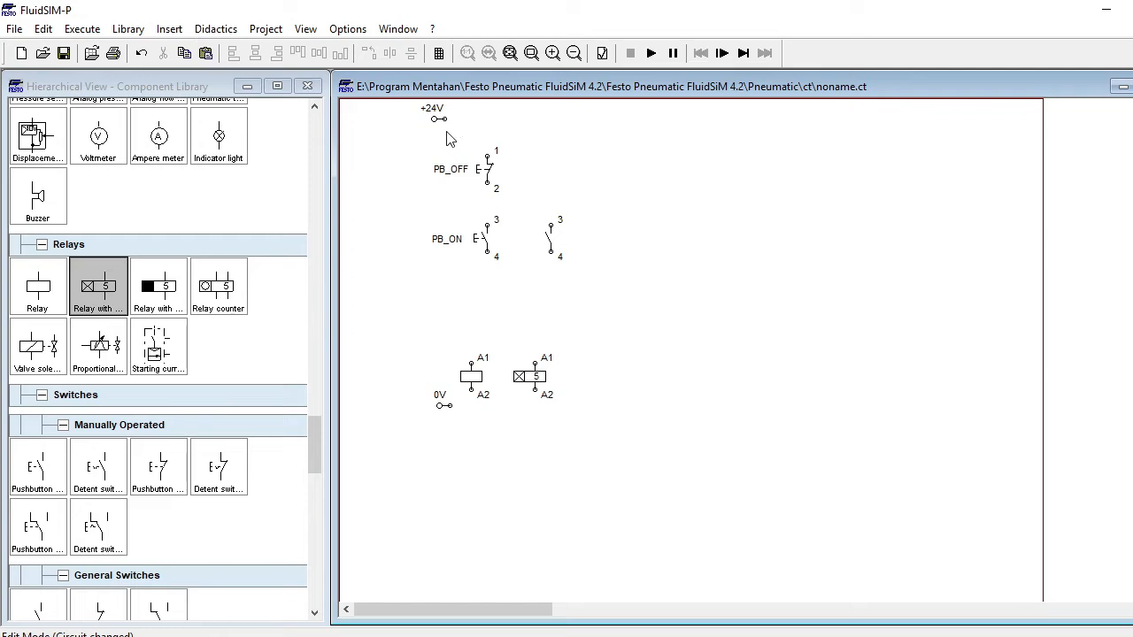
drag(441, 352, 607, 399)
key(Right)
key(Right)
key(Up)
key(Up)
key(Up)
key(Right)
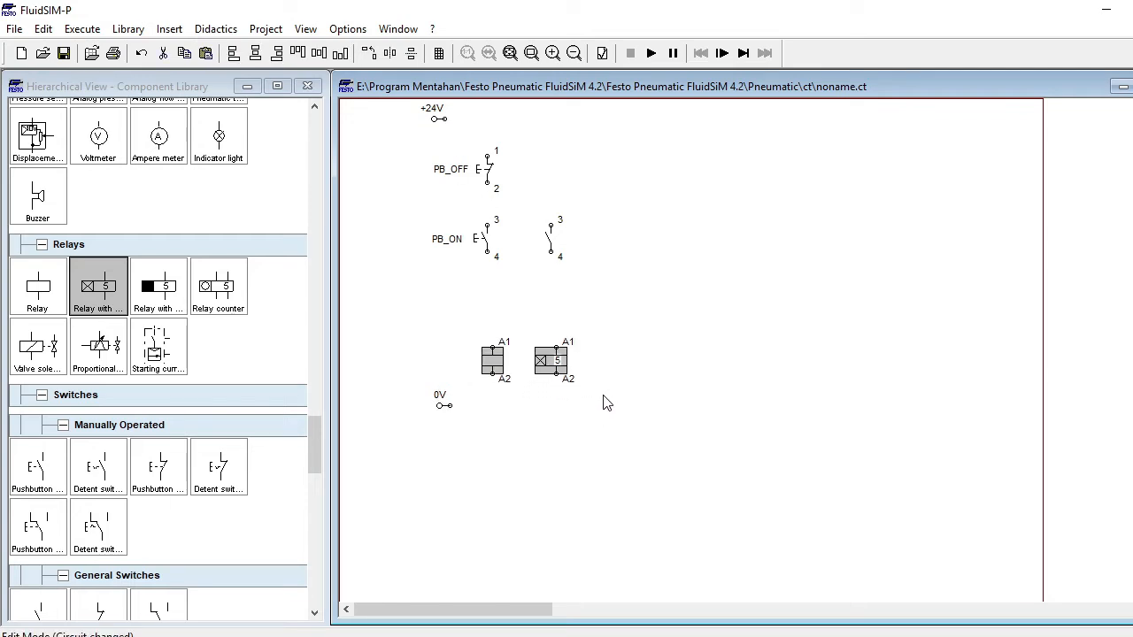
key(Left)
click(602, 446)
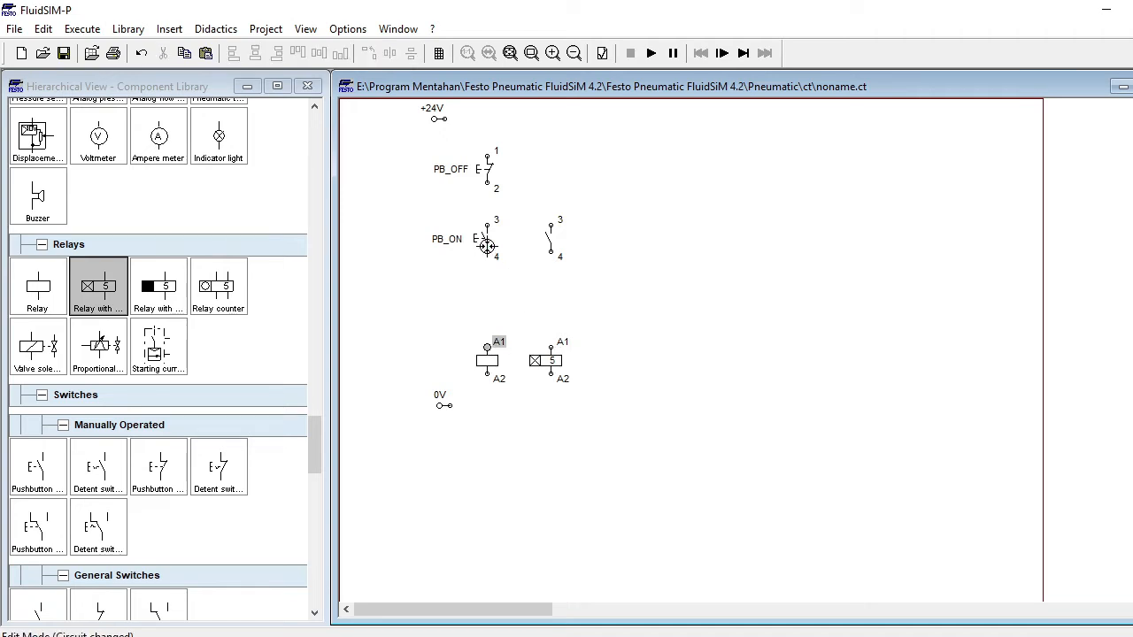
Wire PB_OFF, PB_ON and the plain relay coil in series between the +24V and 0V connections
drag(487, 254, 487, 347)
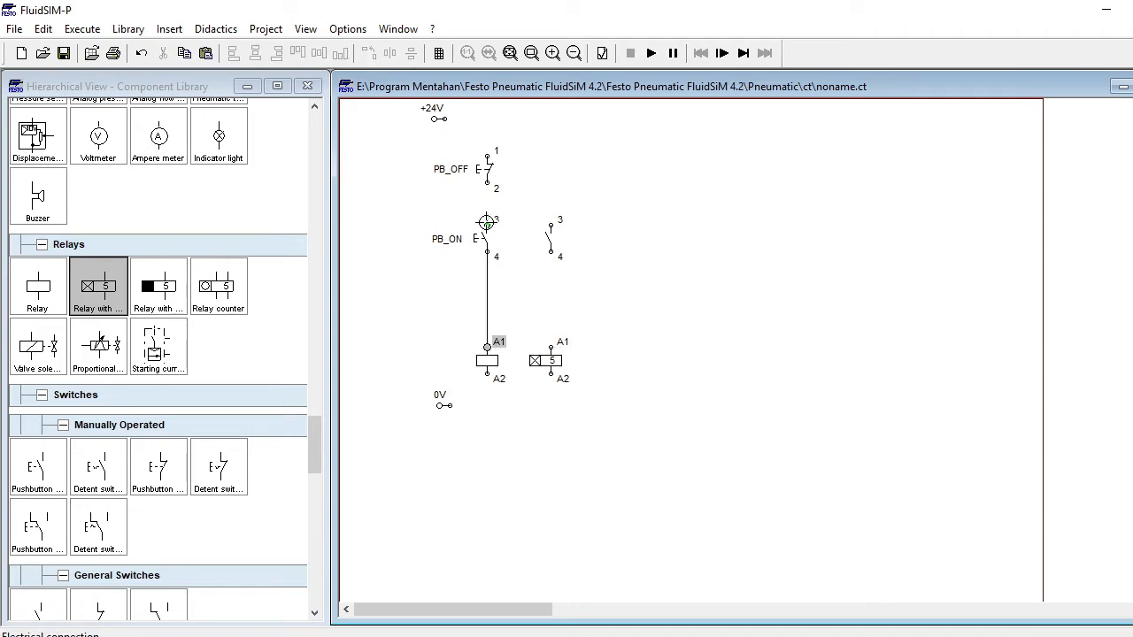
drag(486, 221, 444, 117)
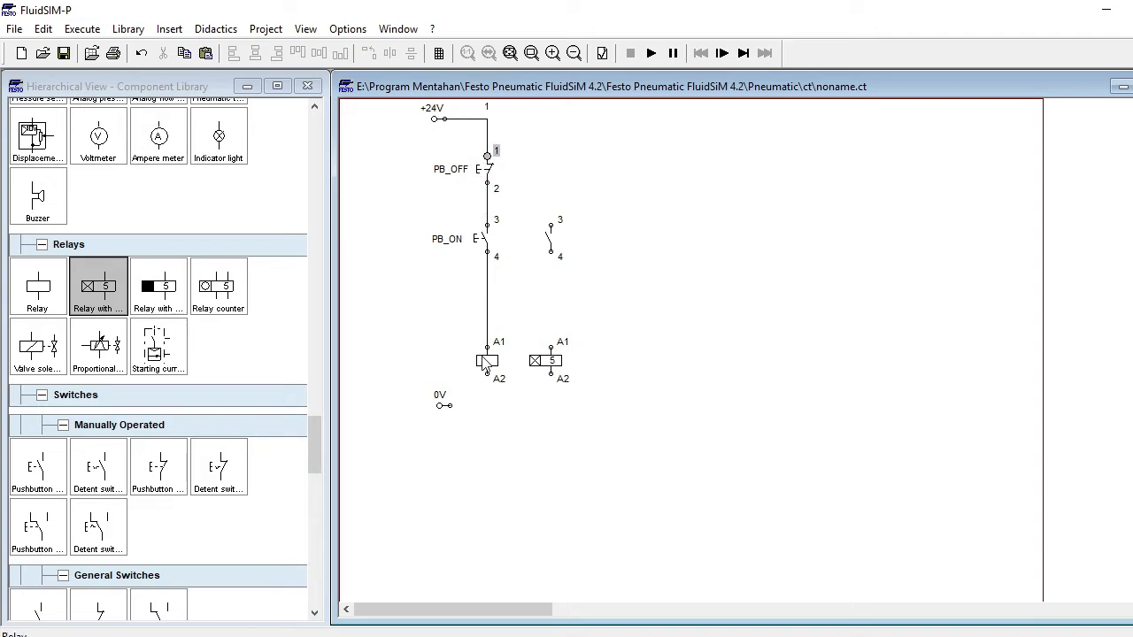
drag(487, 373, 451, 405)
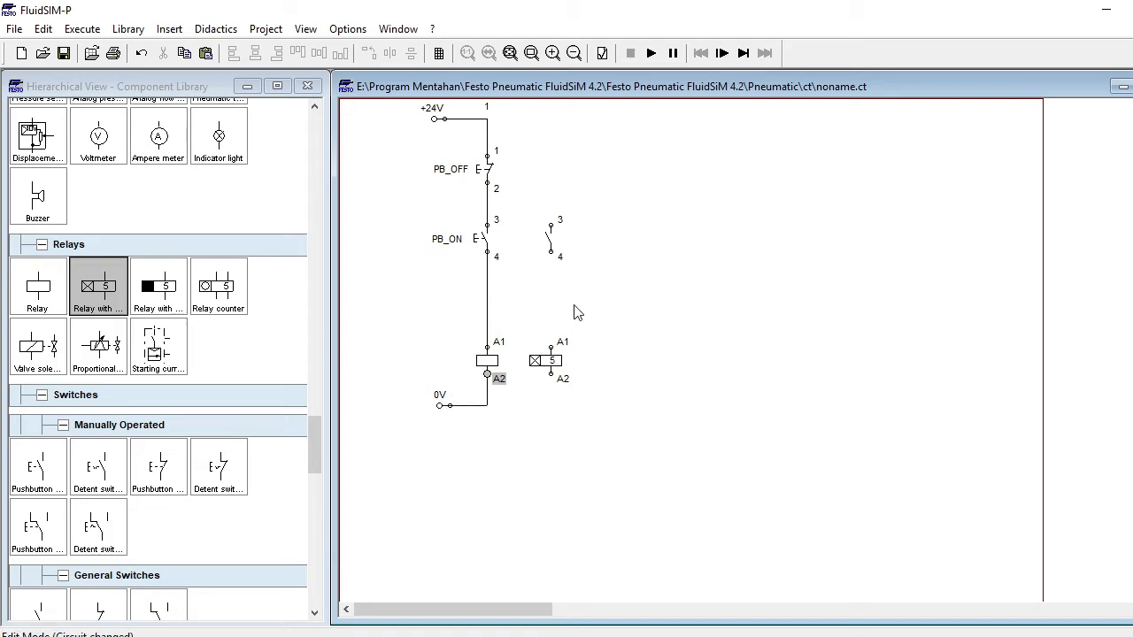
Connect terminal 3 of the make switch to the line between PB_OFF and PB_ON
drag(487, 255, 486, 296)
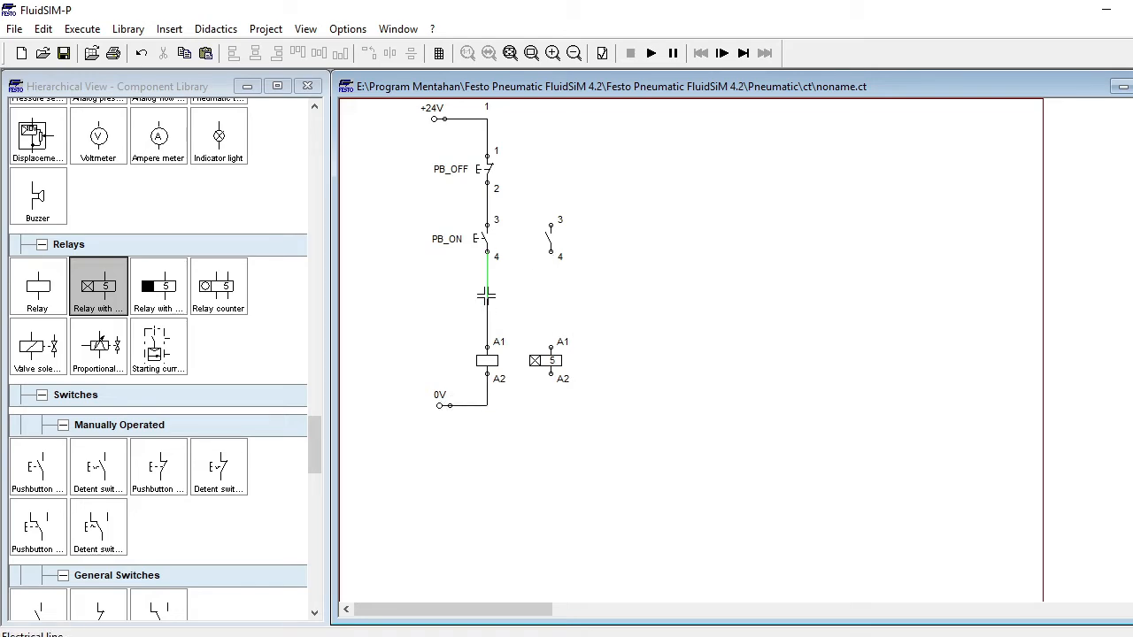
drag(486, 295, 487, 301)
drag(551, 225, 486, 203)
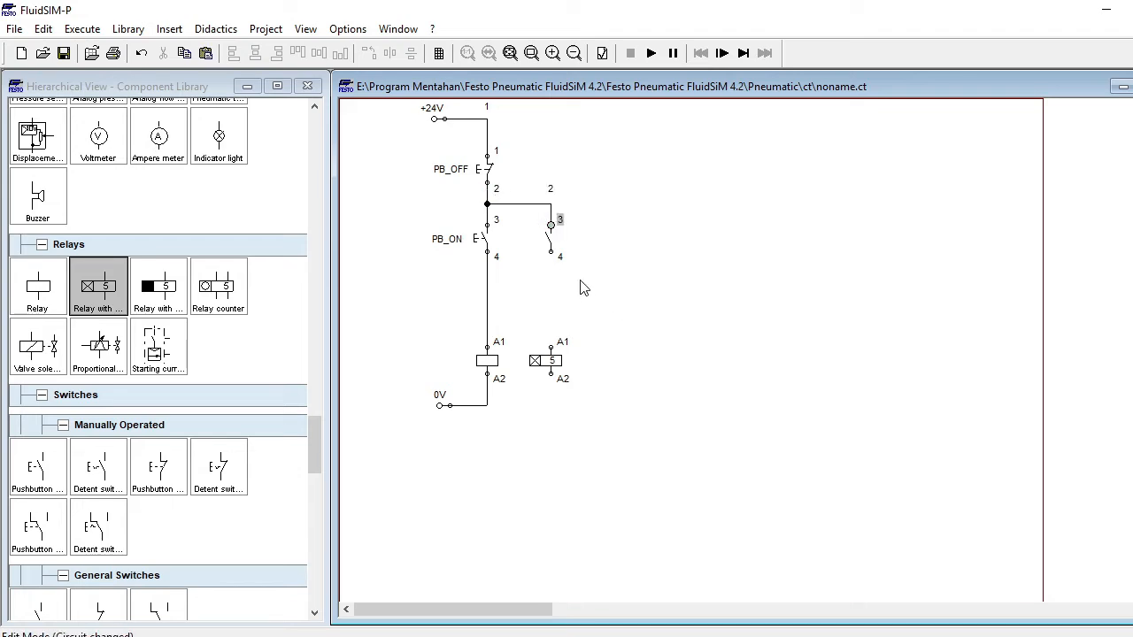
drag(550, 253, 552, 344)
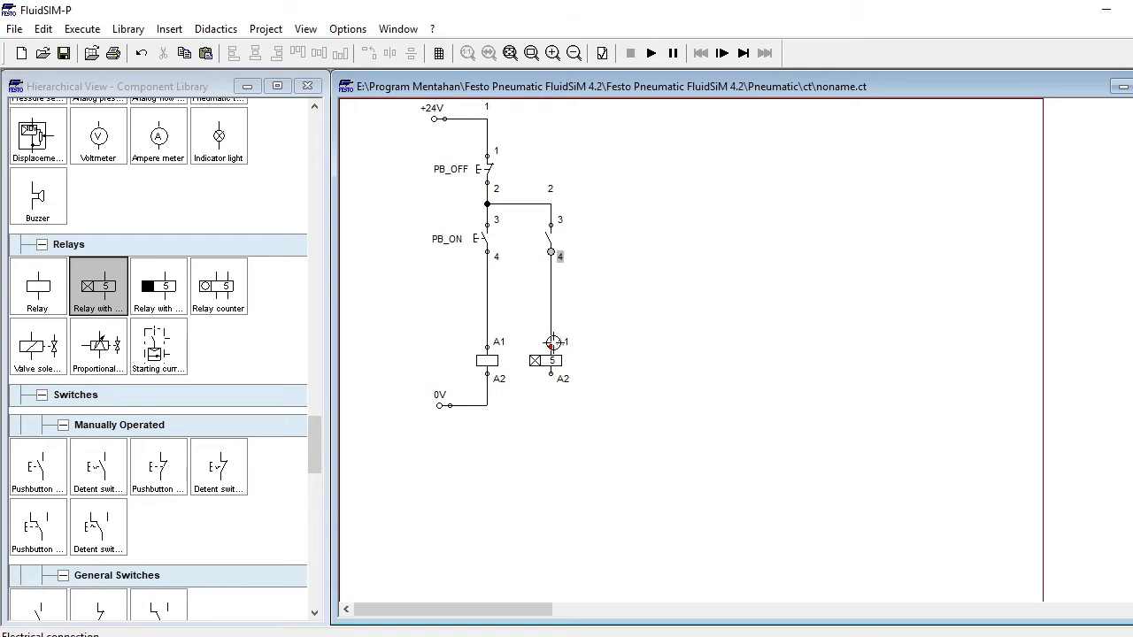
click(551, 292)
key(Delete)
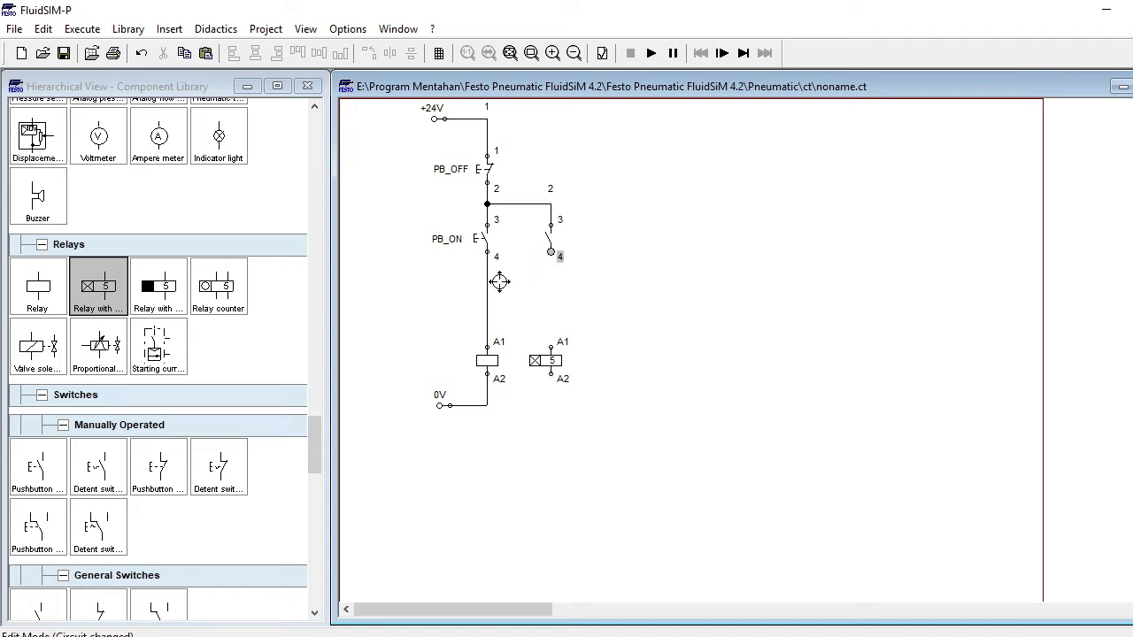
Join the make switch's terminal 4 and the delay relay's A1 to the line below PB_ON, and connect its A2 to the 0V line
drag(487, 283, 487, 283)
drag(549, 343, 551, 283)
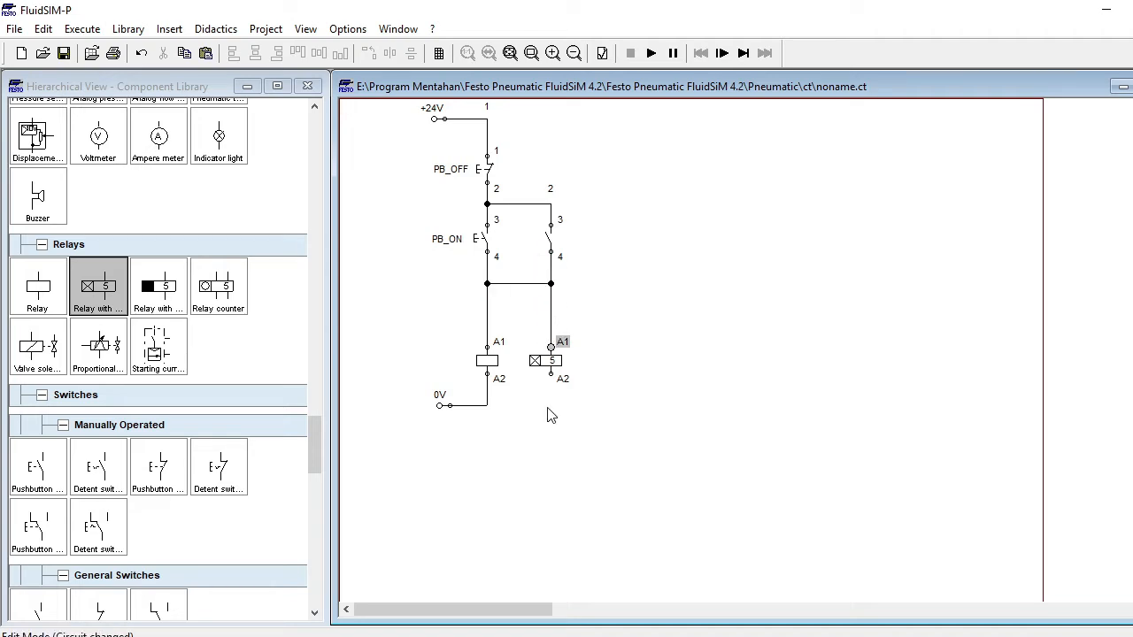
drag(551, 374, 487, 405)
Label the plain relay coil K_I
double_click(493, 362)
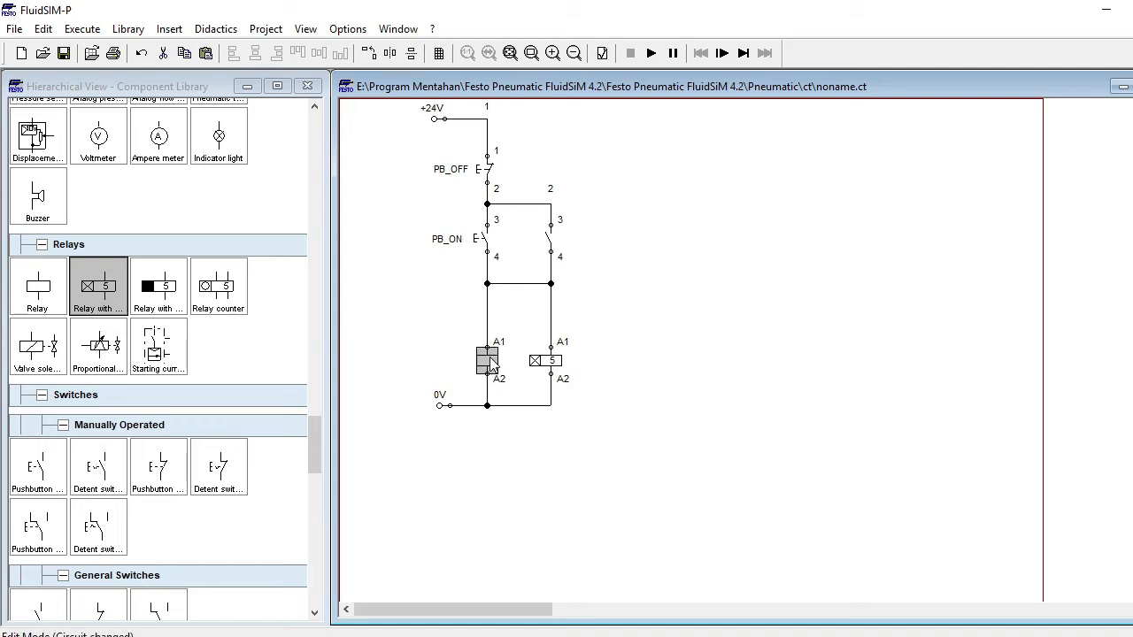
text(K)
key(BackSpace)
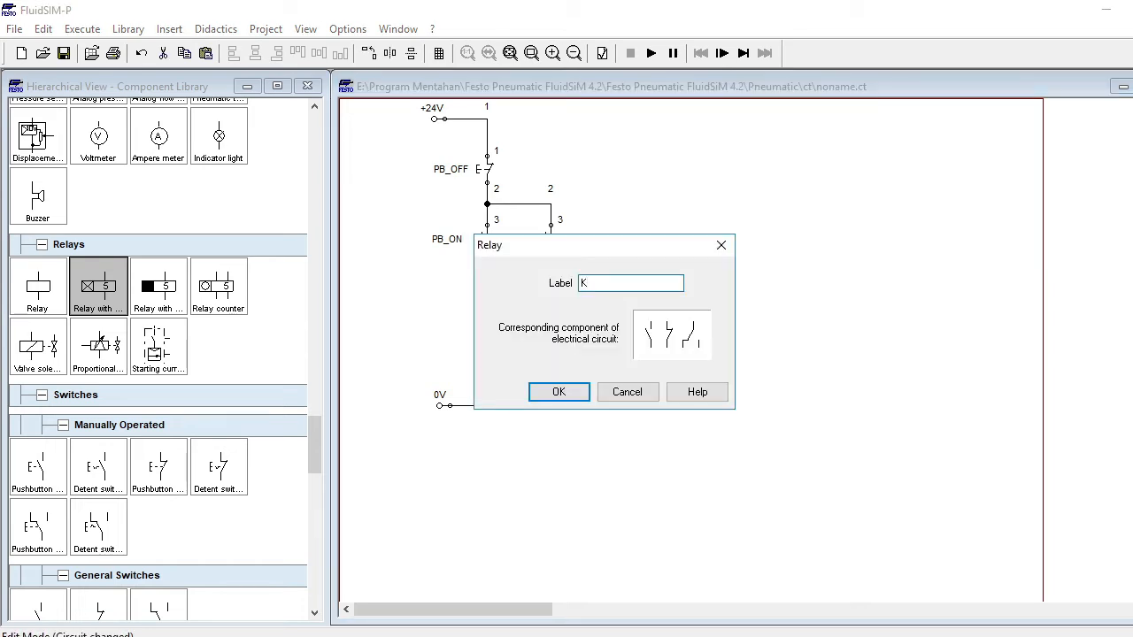
key(Return)
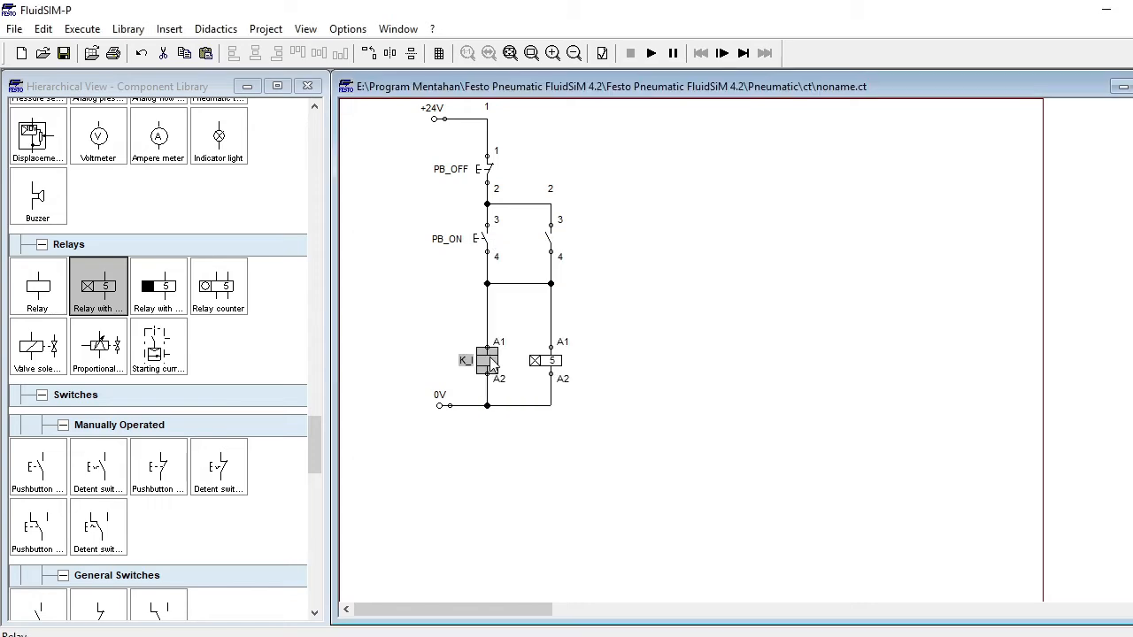
Label the make switch in parallel with PB_ON K_I
click(550, 240)
double_click(549, 241)
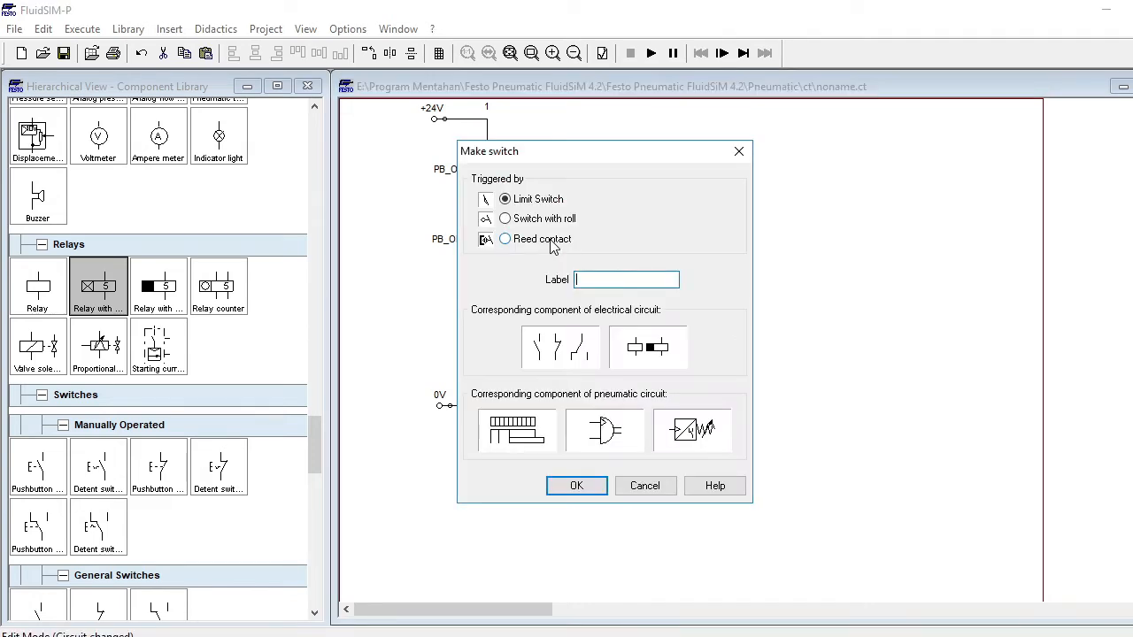
text(K_I)
key(Return)
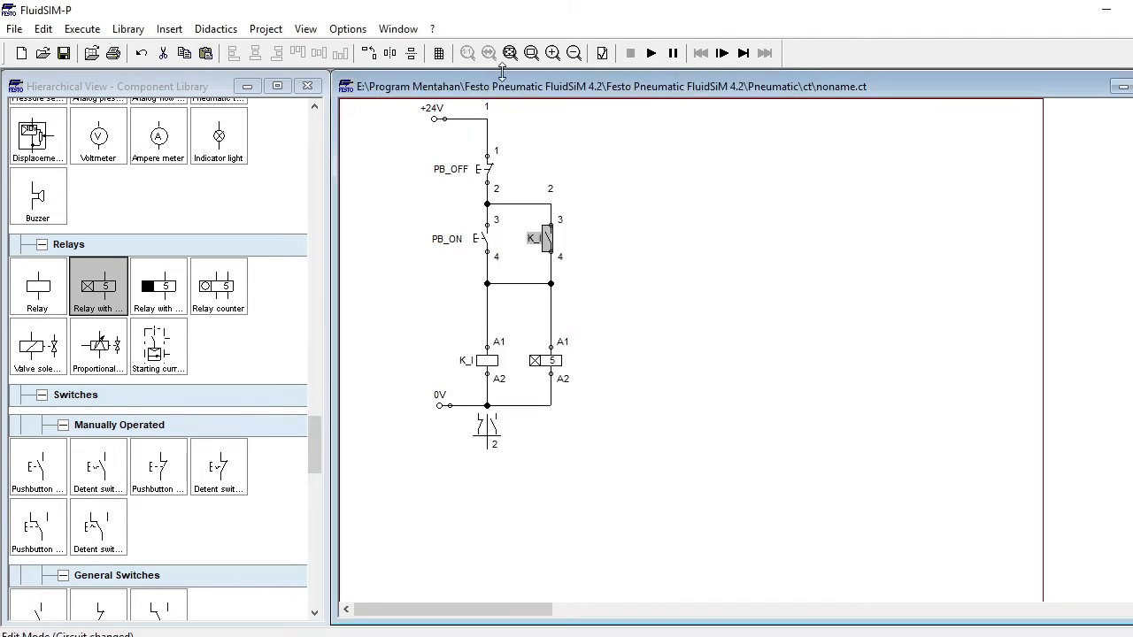
Simulate the latching circuit by actuating PB_ON and PB_OFF, and stop the simulation
click(651, 53)
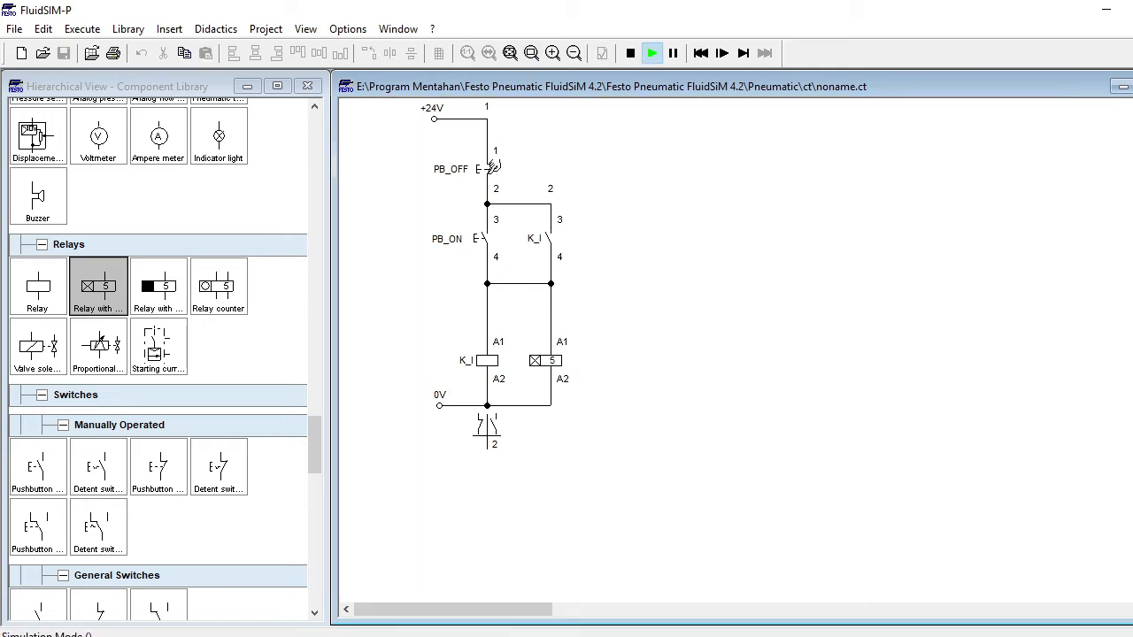
click(481, 227)
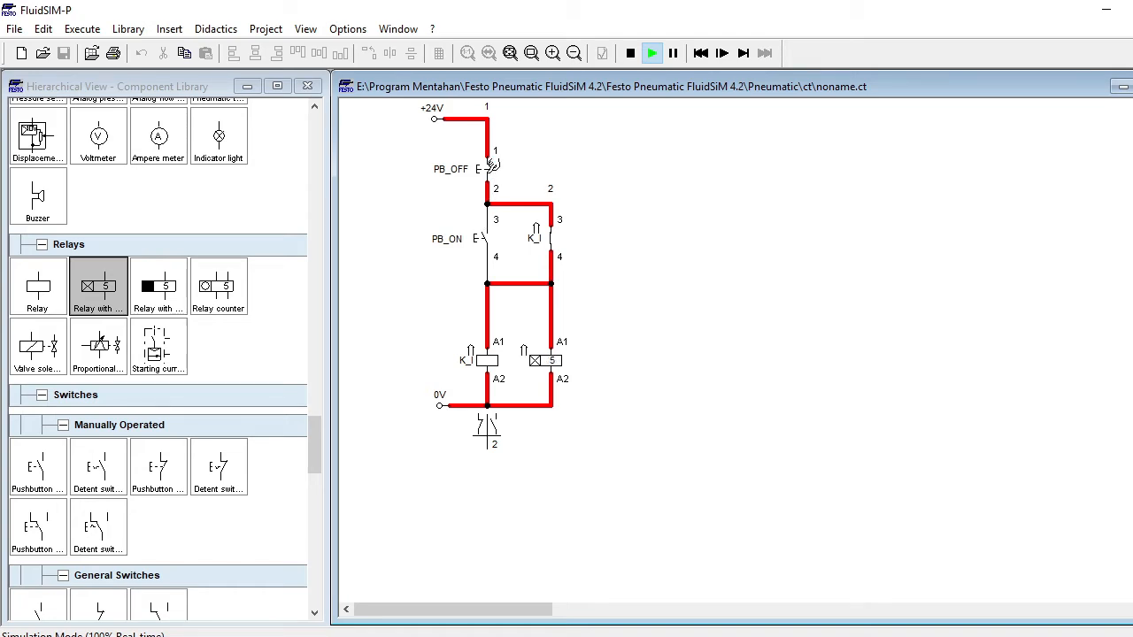
click(492, 166)
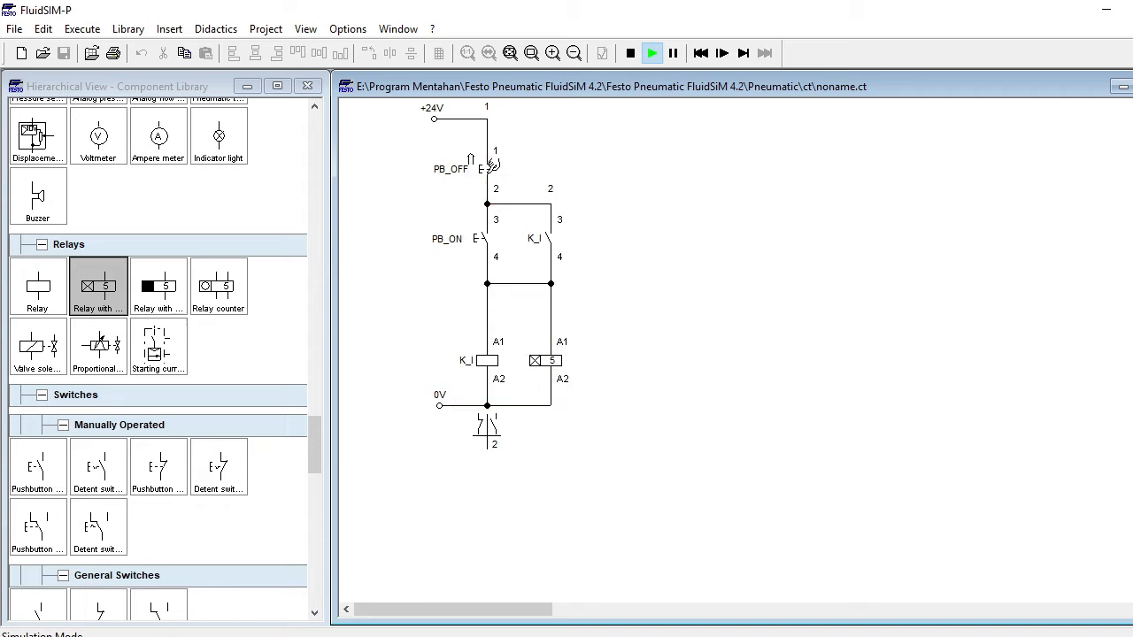
click(630, 54)
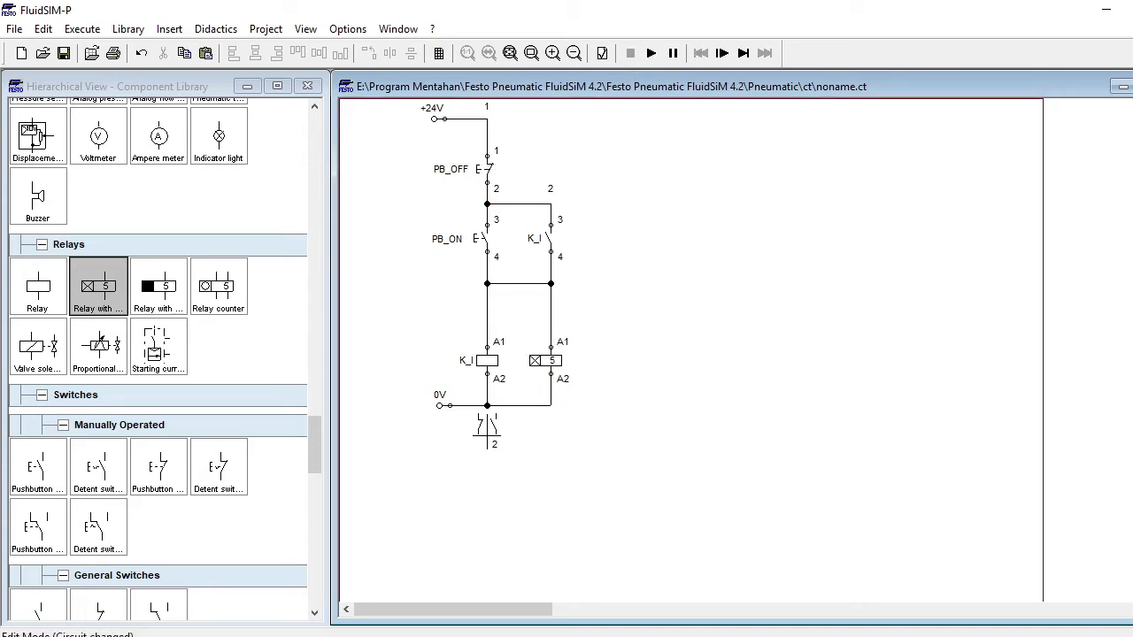
Move the entire circuit slightly down the sheet to leave more space above the +24V connection
drag(387, 102, 637, 486)
key(Down)
key(Down)
key(Down)
key(Down)
key(Down)
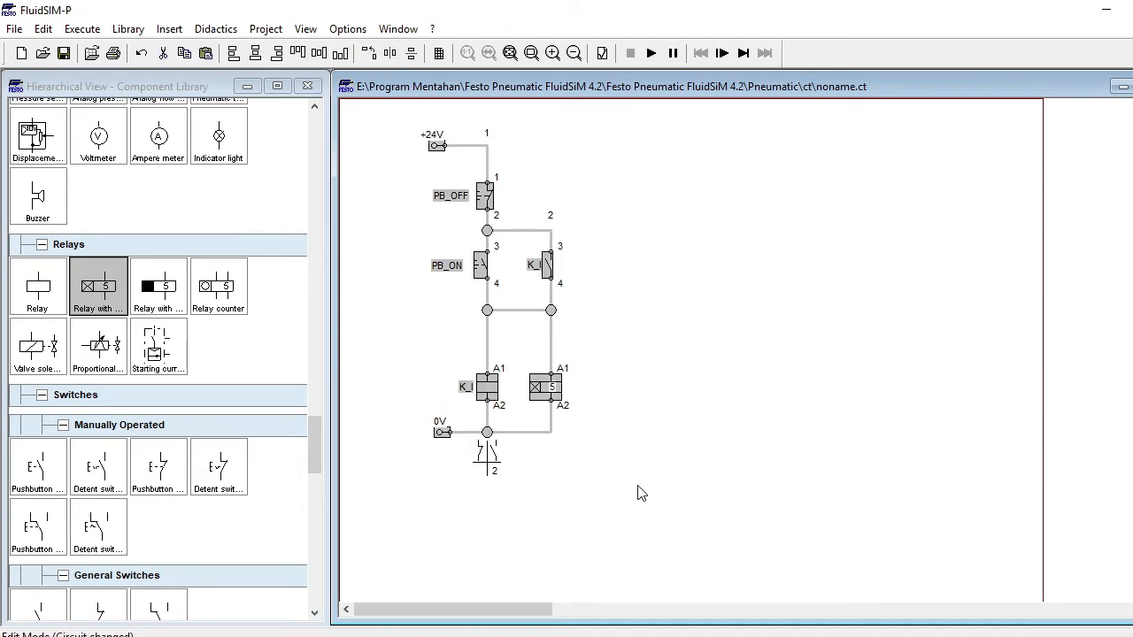
click(637, 486)
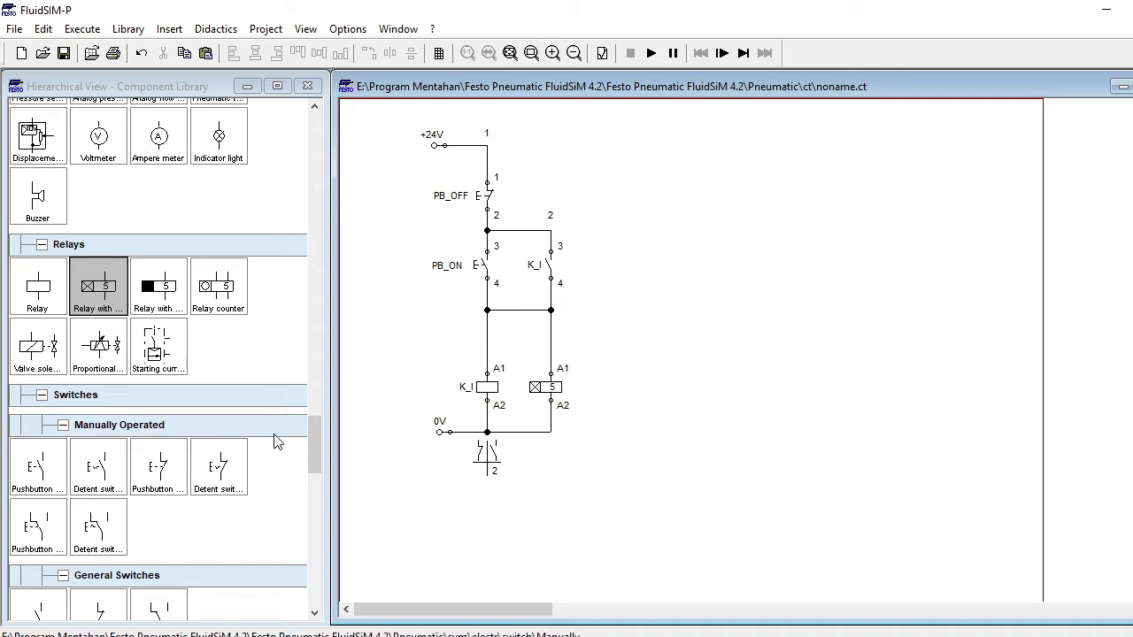
Place a make switch beside the K_I contact for a third branch
drag(55, 611, 627, 266)
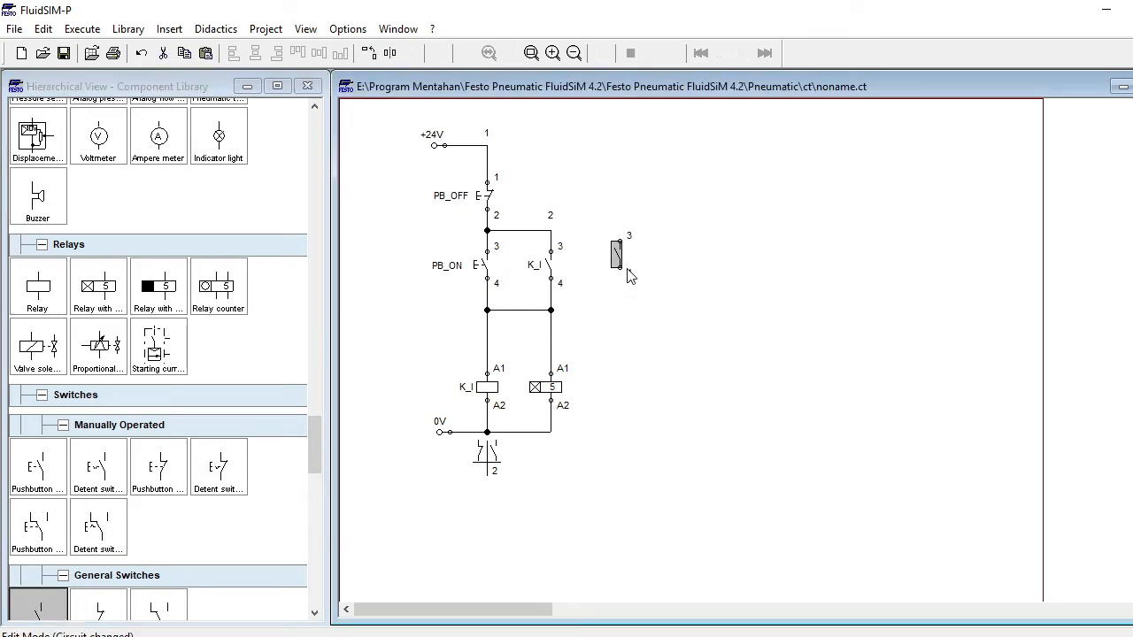
Replace the line above the K_I coil with a break switch wired between the PB_ON junction and the coil's A1
click(488, 356)
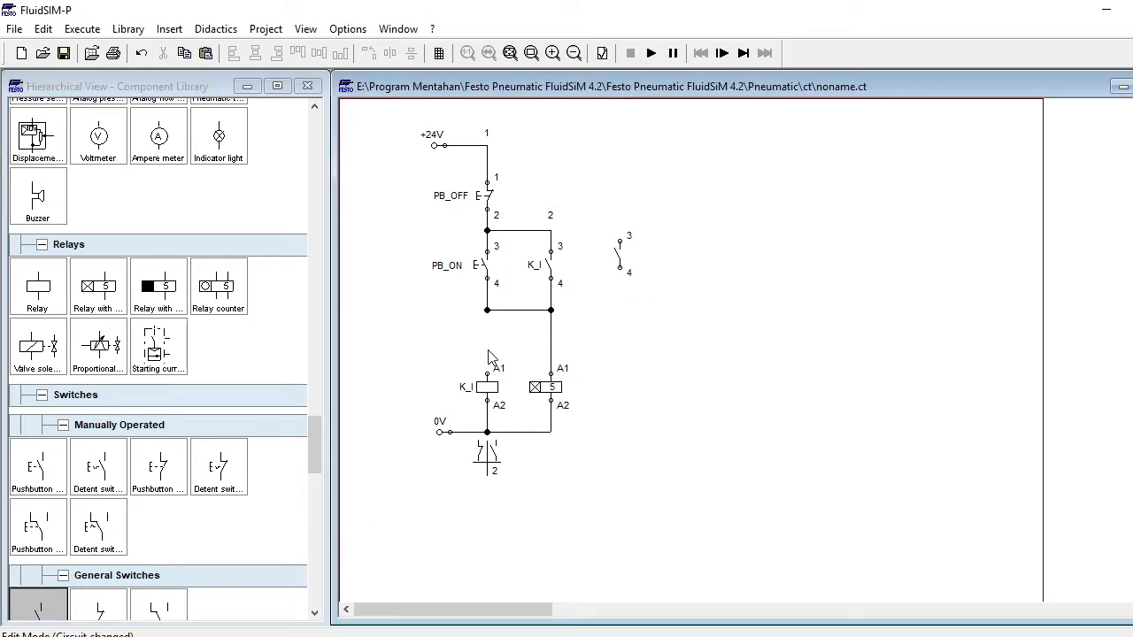
drag(317, 430, 317, 444)
drag(110, 497, 493, 354)
click(493, 354)
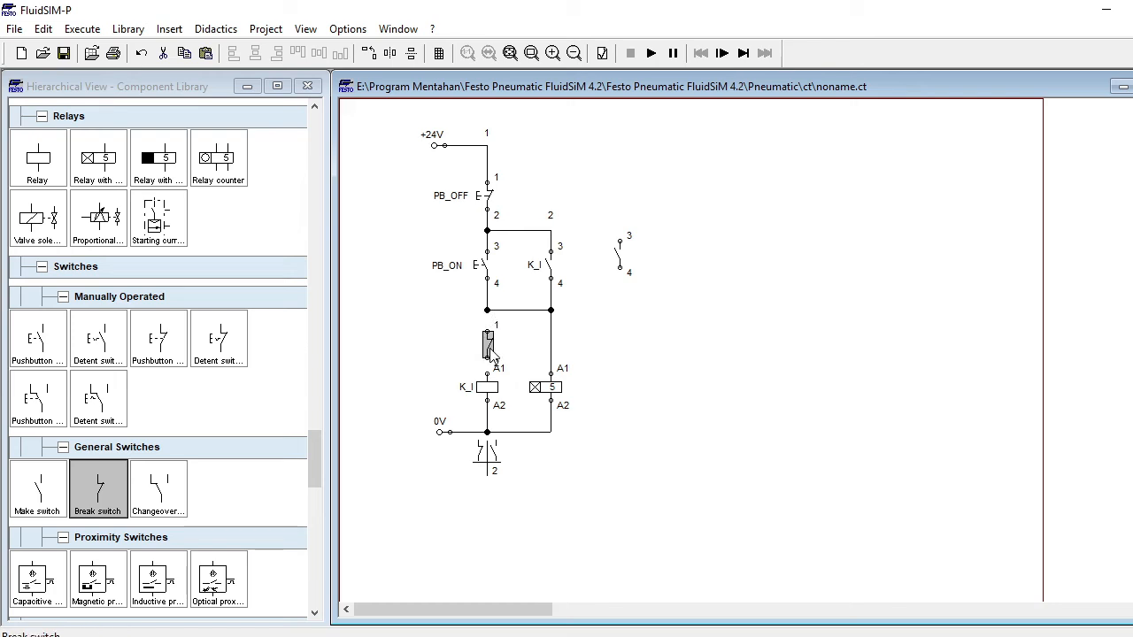
drag(489, 333, 487, 314)
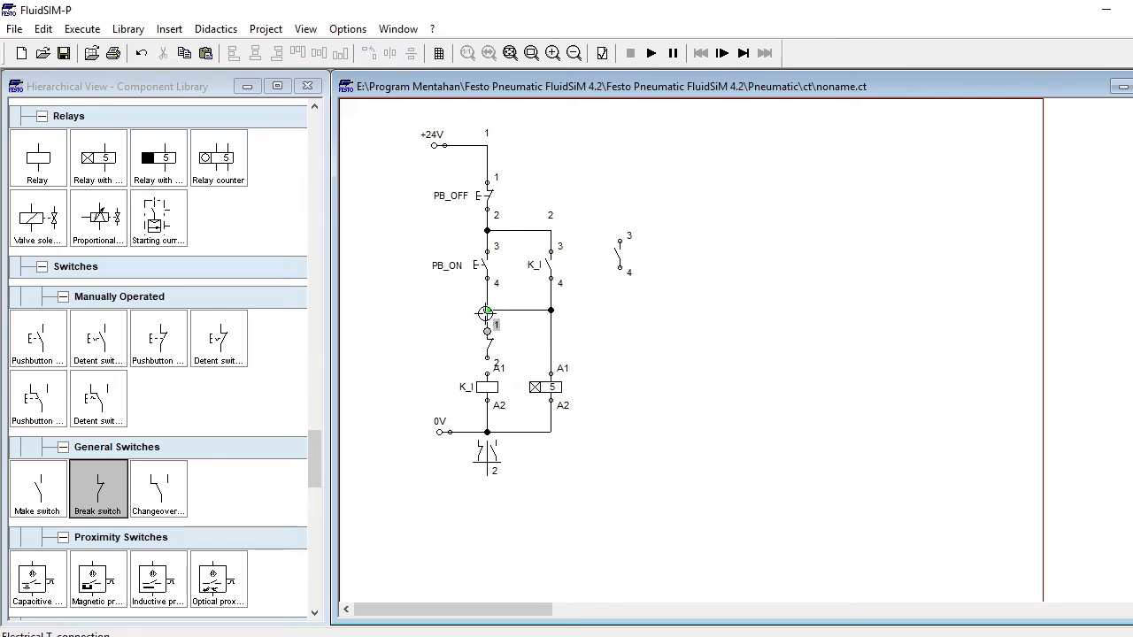
drag(487, 362, 487, 373)
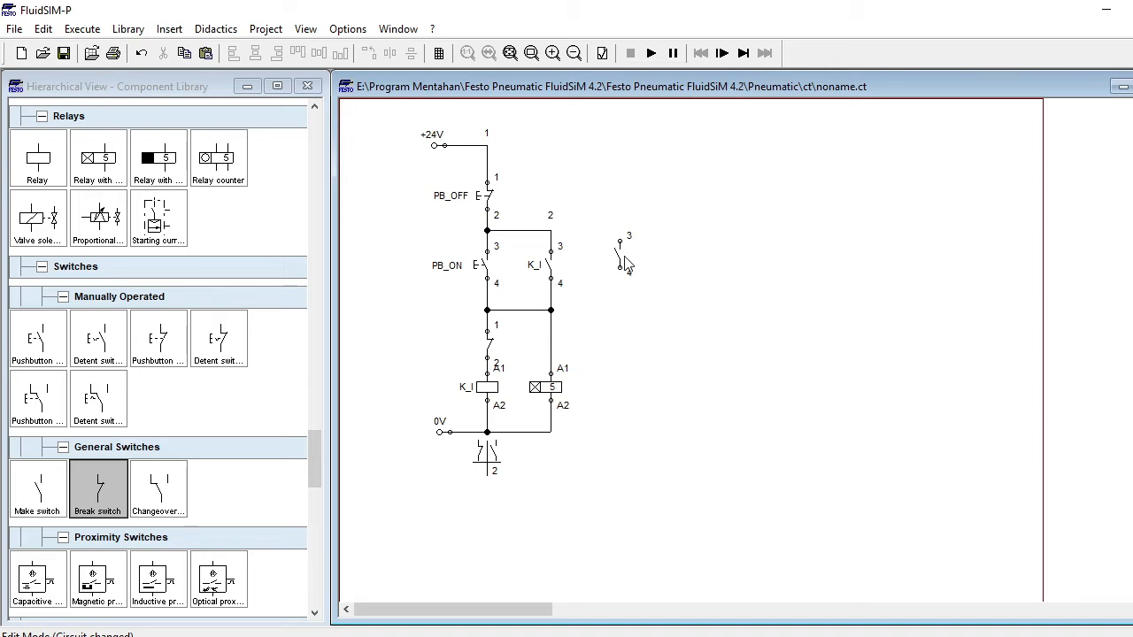
Wire the third-branch make switch in parallel with the K_I contact and label it T_I
mouse_move(617, 247)
mouse_down()
mouse_move(617, 257)
mouse_move(622, 249)
mouse_move(551, 230)
mouse_up()
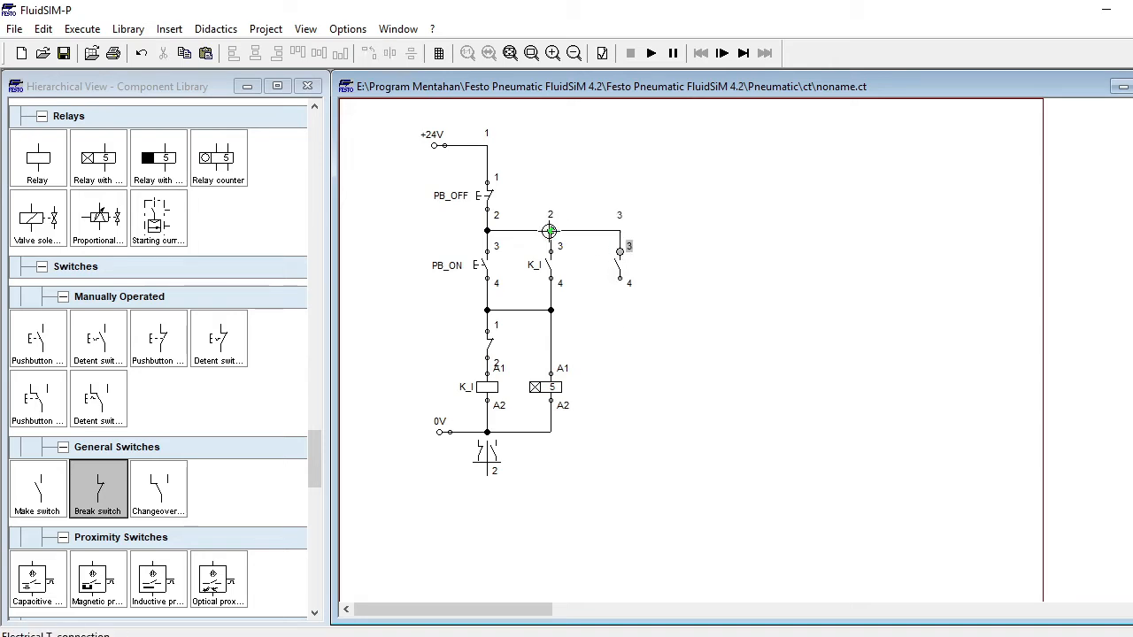
drag(619, 280, 551, 310)
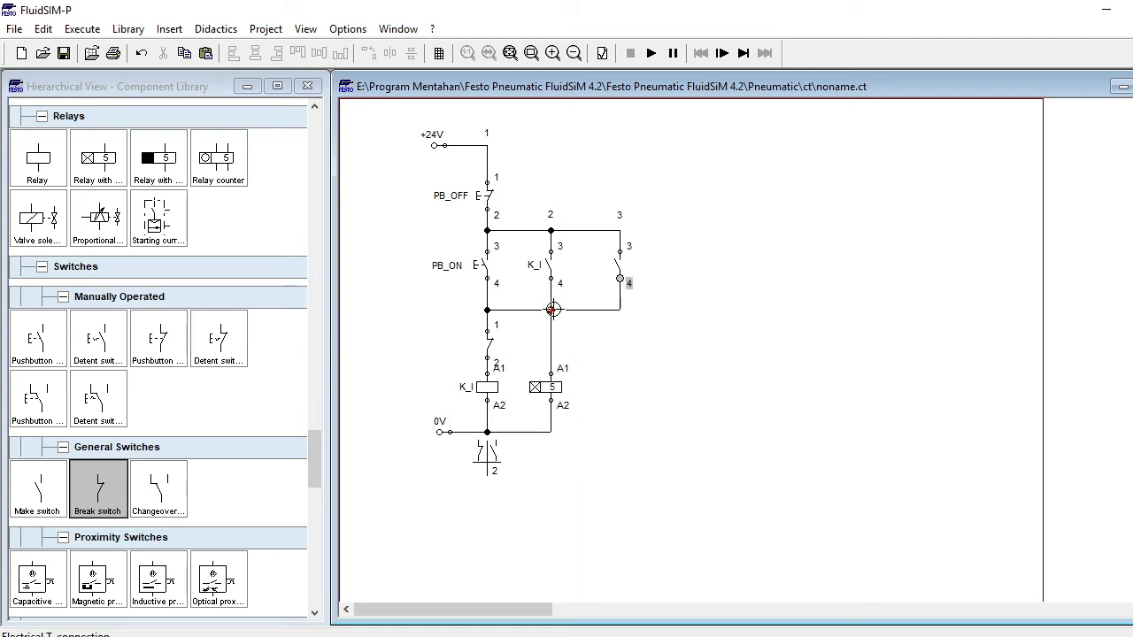
double_click(617, 272)
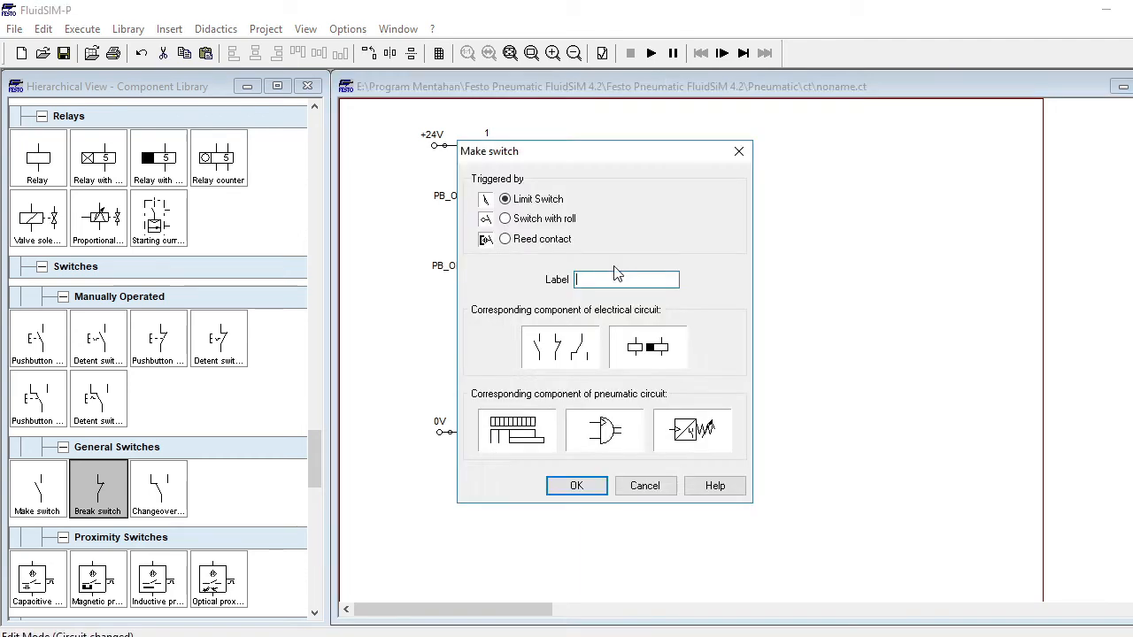
text(T)
text(_1)
key(Return)
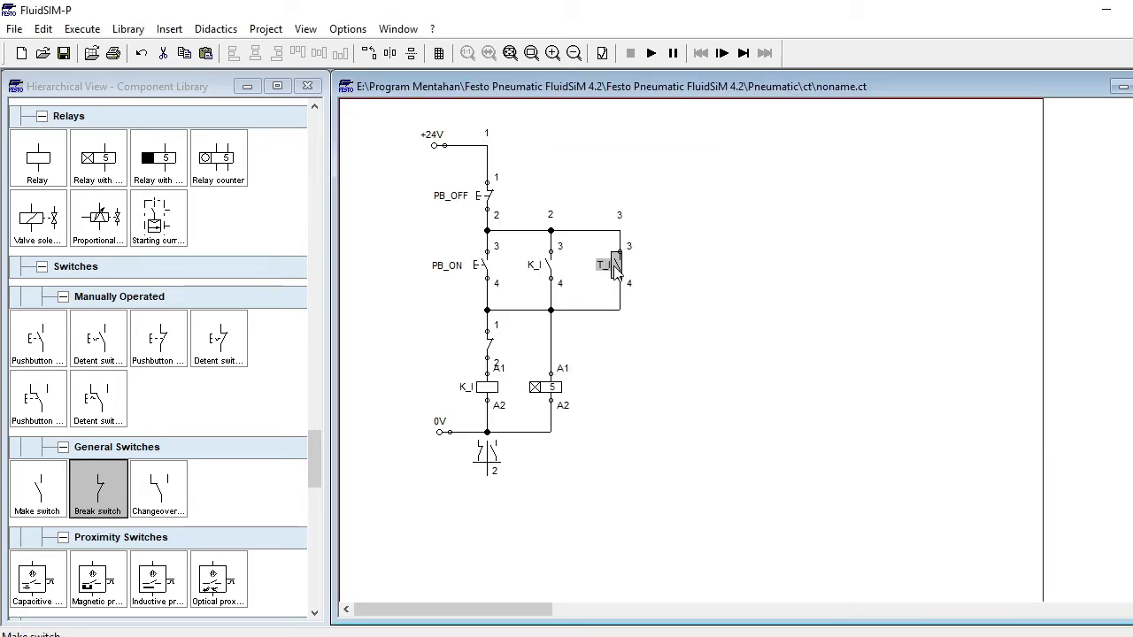
double_click(548, 393)
text(10)
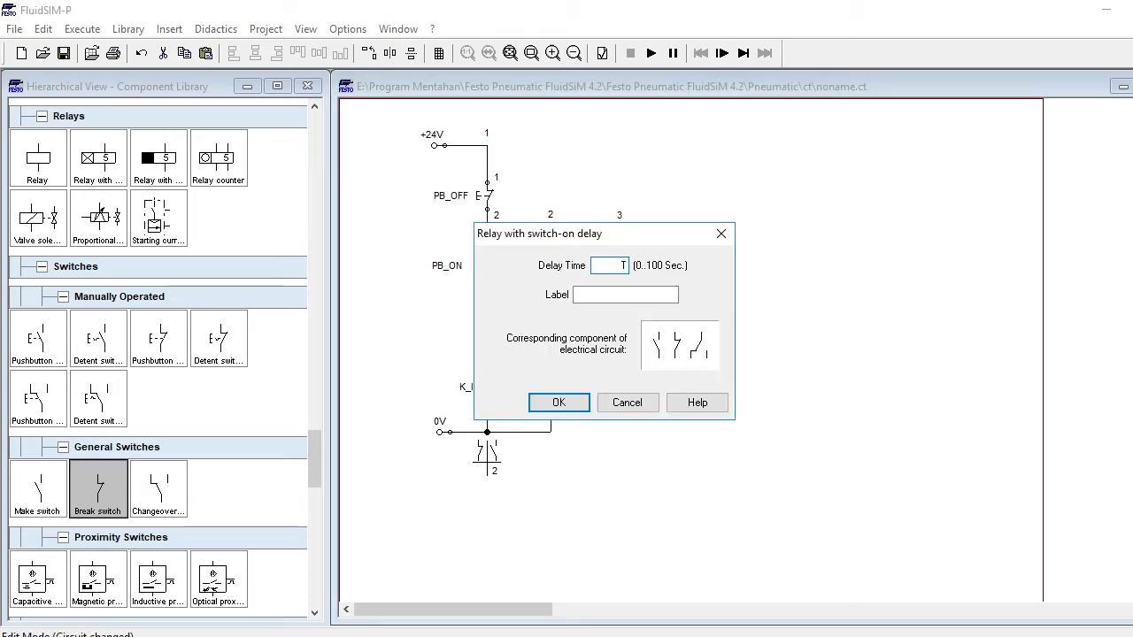
click(558, 402)
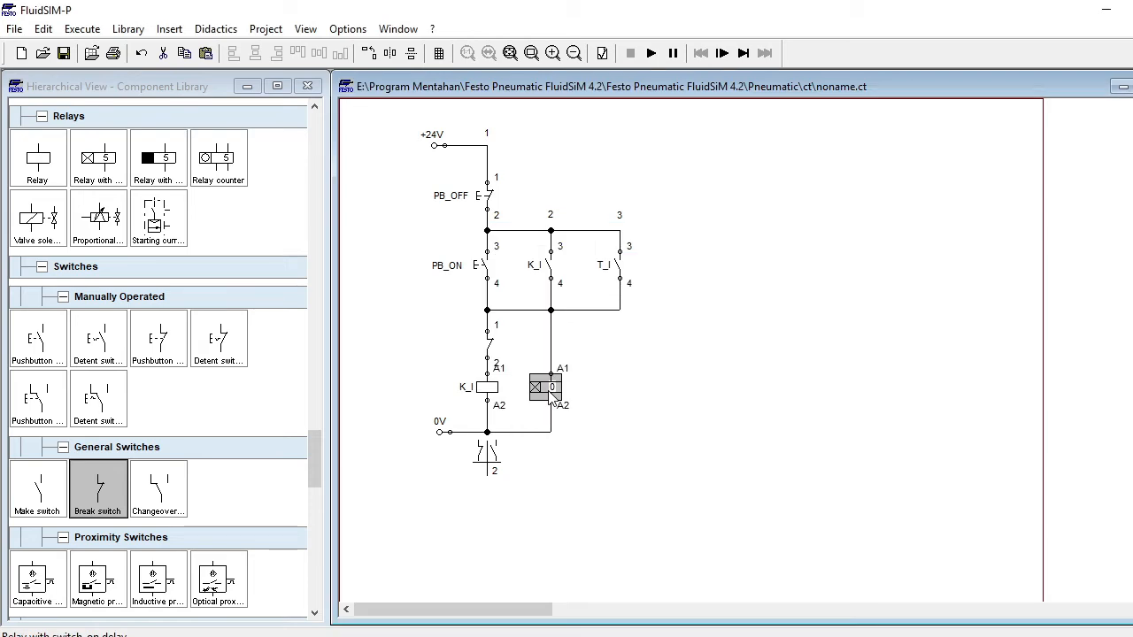
Label the break switch above the K_I coil T_I
double_click(490, 352)
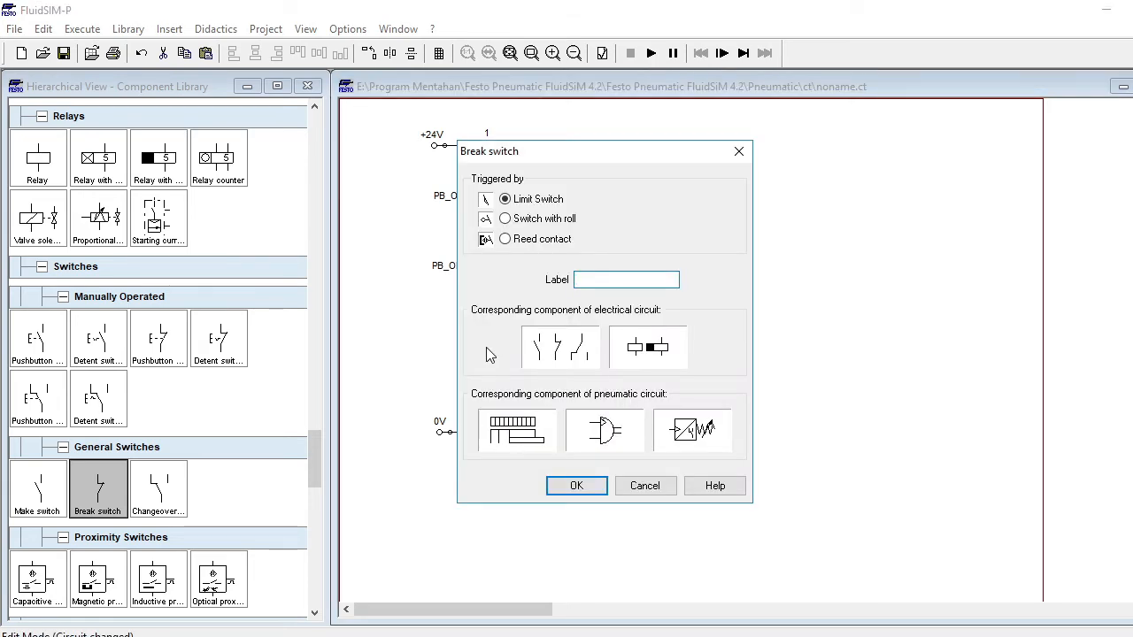
text(T_I)
key(Return)
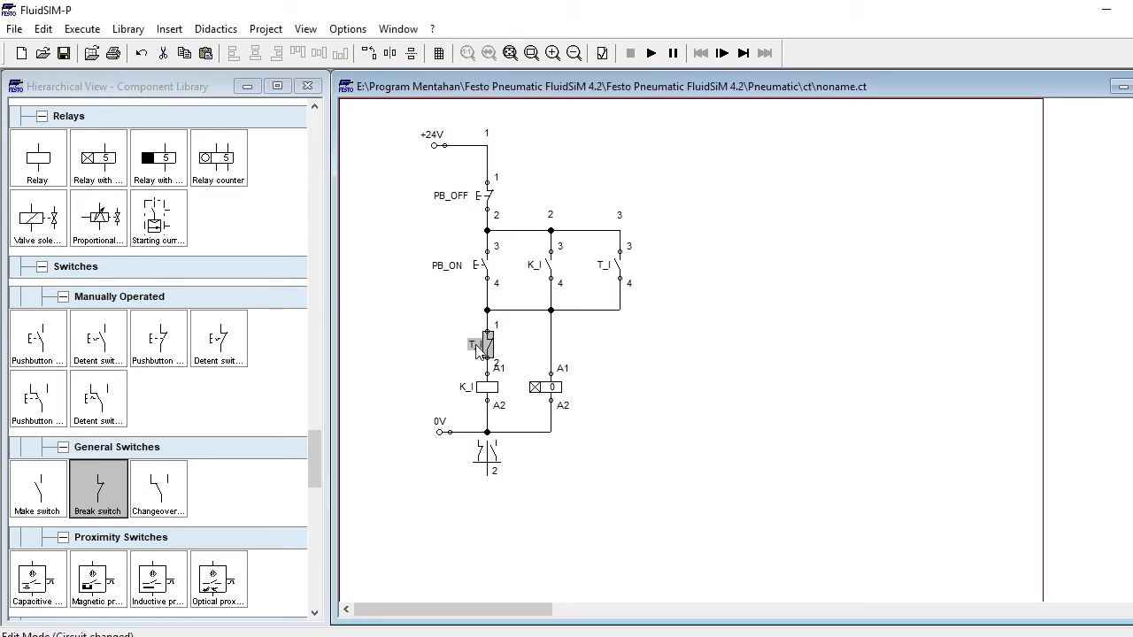
Shift the T_I label of the third-branch make switch slightly away from its contact symbol
click(625, 348)
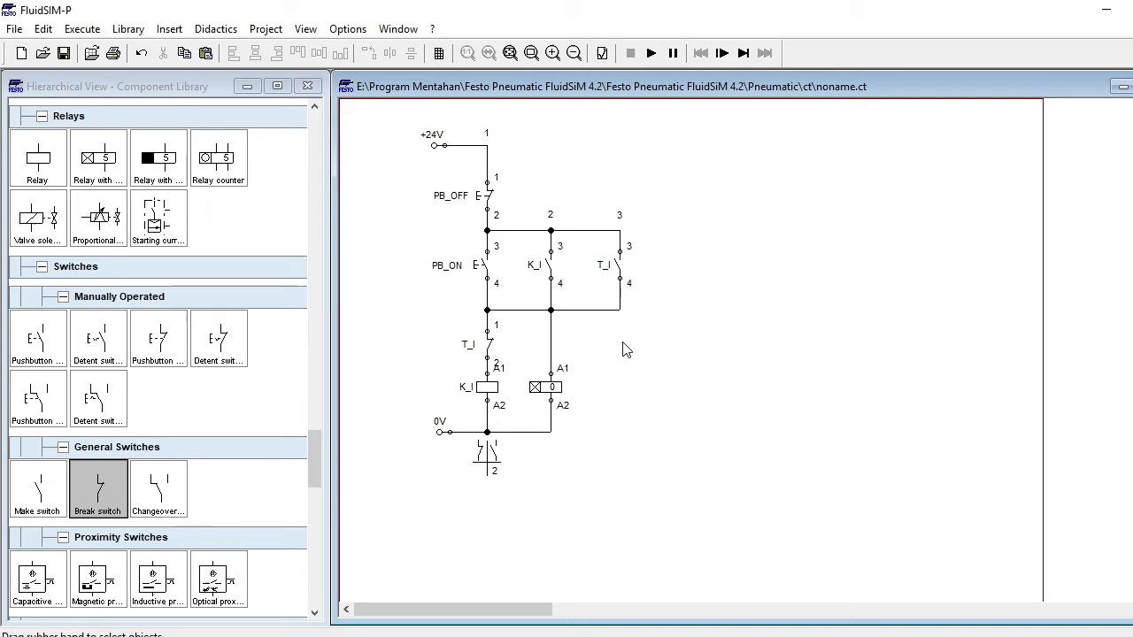
click(605, 270)
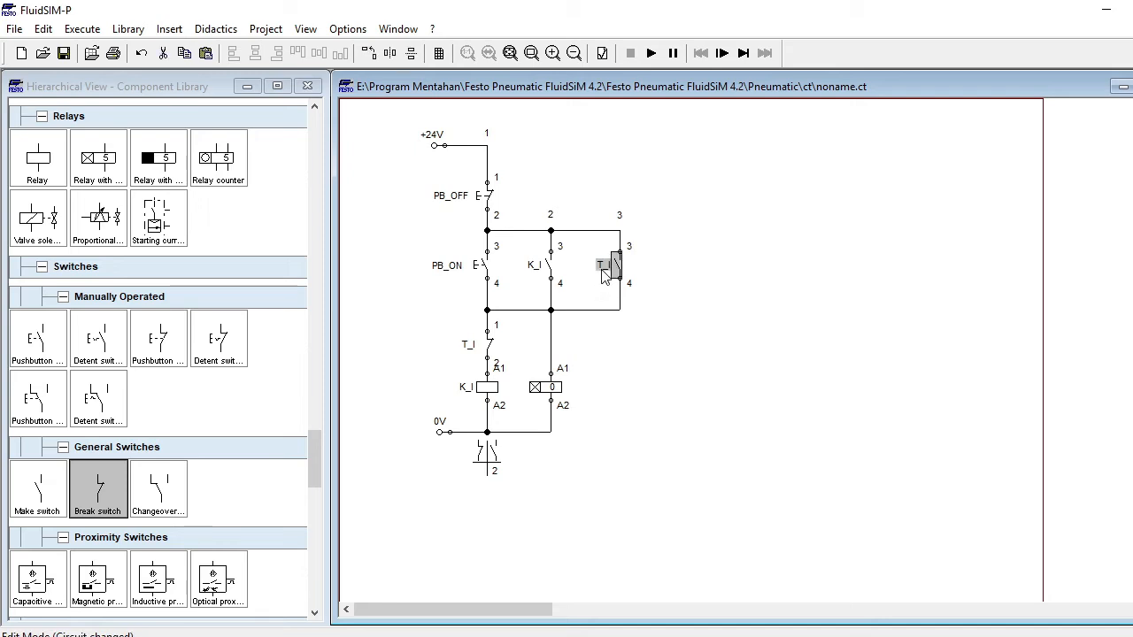
click(653, 279)
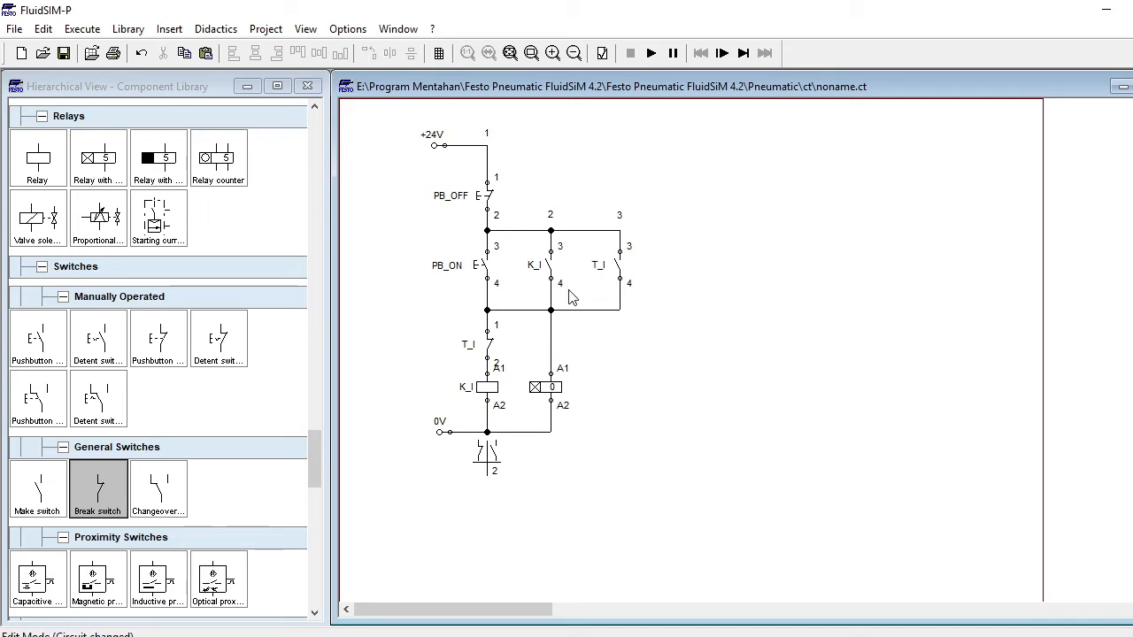
Set the switch-on delay relay's delay time to 5 seconds and its label to T_I
double_click(546, 395)
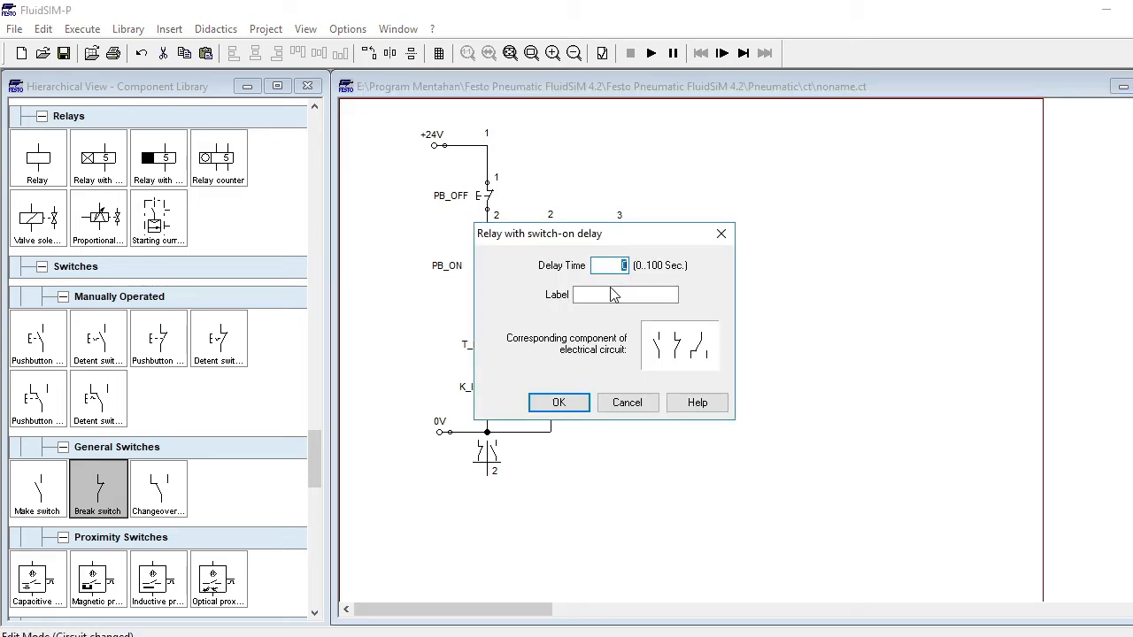
text(5)
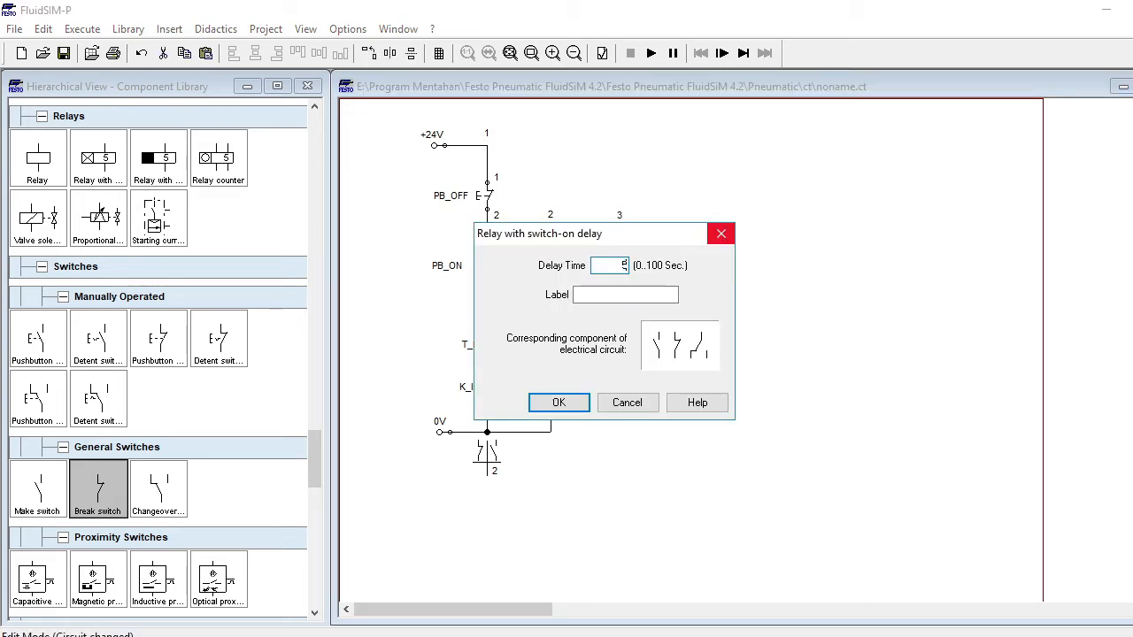
click(641, 295)
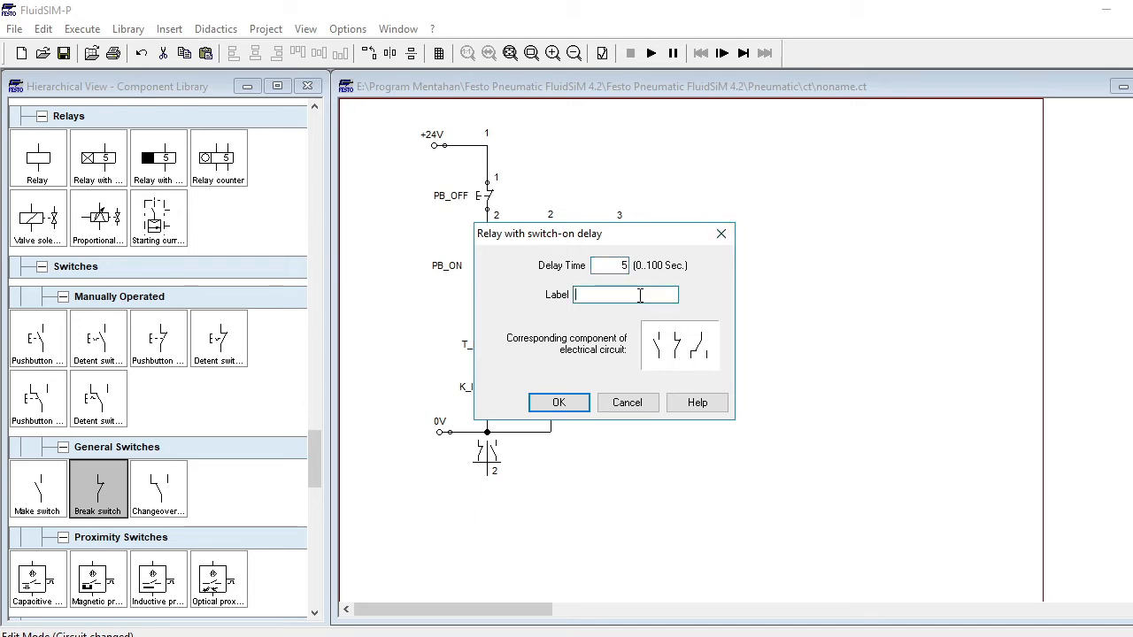
text(T_I)
key(Return)
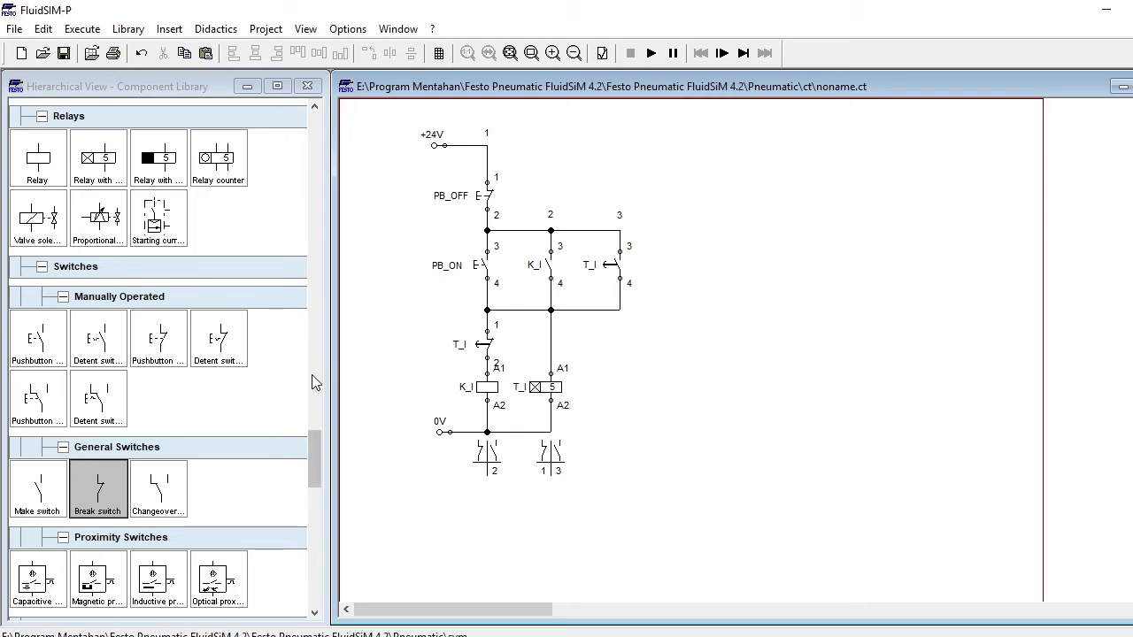
Place a copy of the T_I delay relay beside the original, labelled T_Z
click(549, 395)
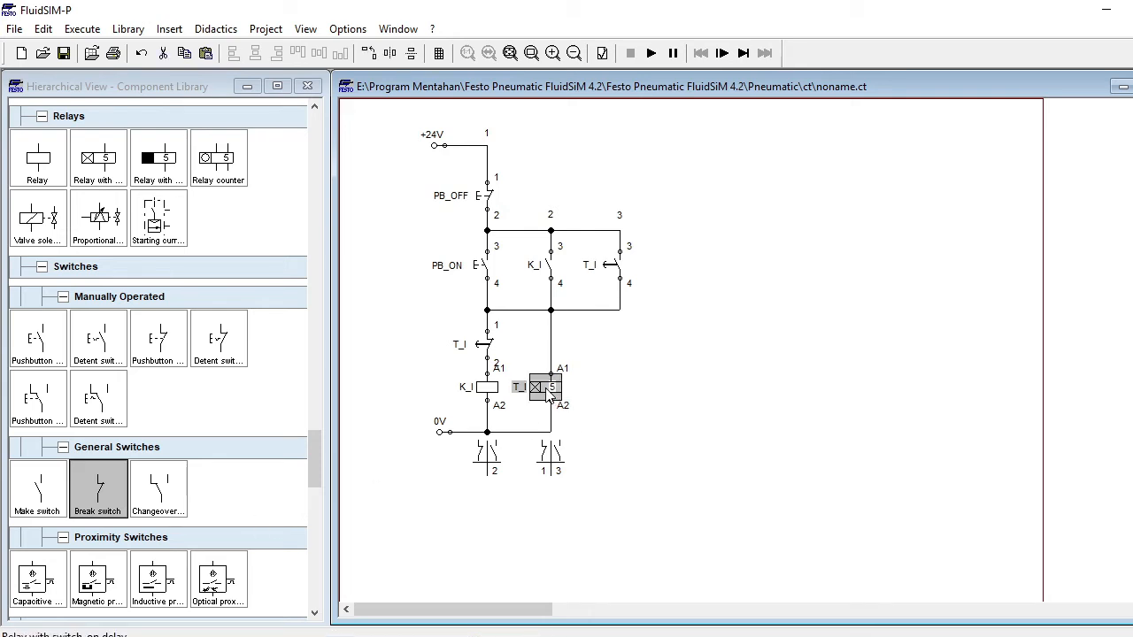
drag(549, 395, 786, 394)
double_click(787, 392)
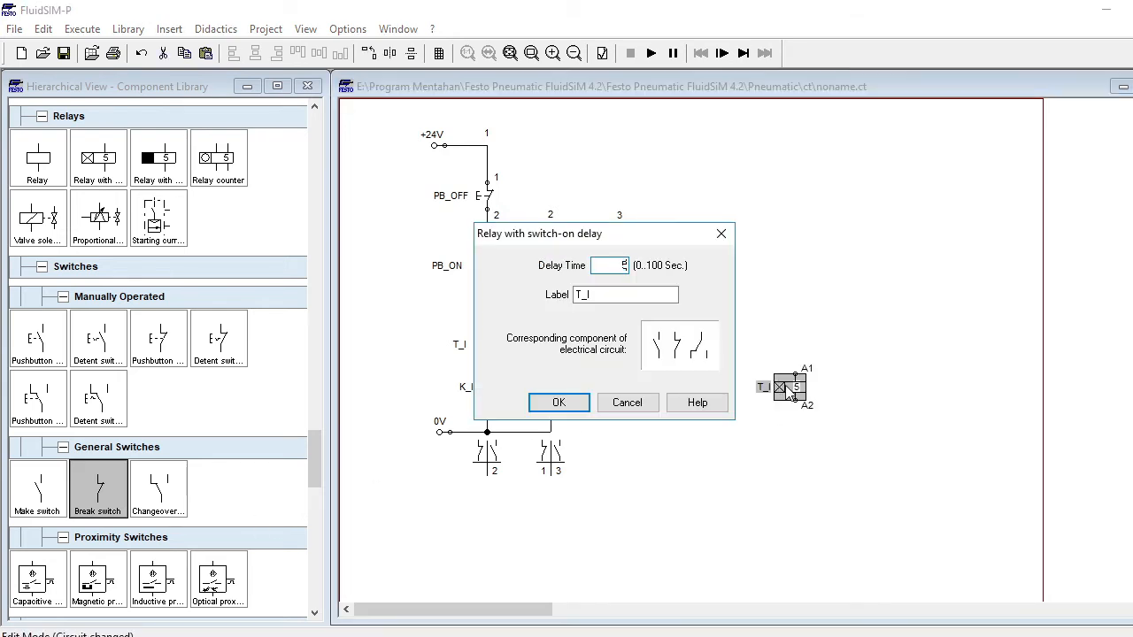
click(639, 296)
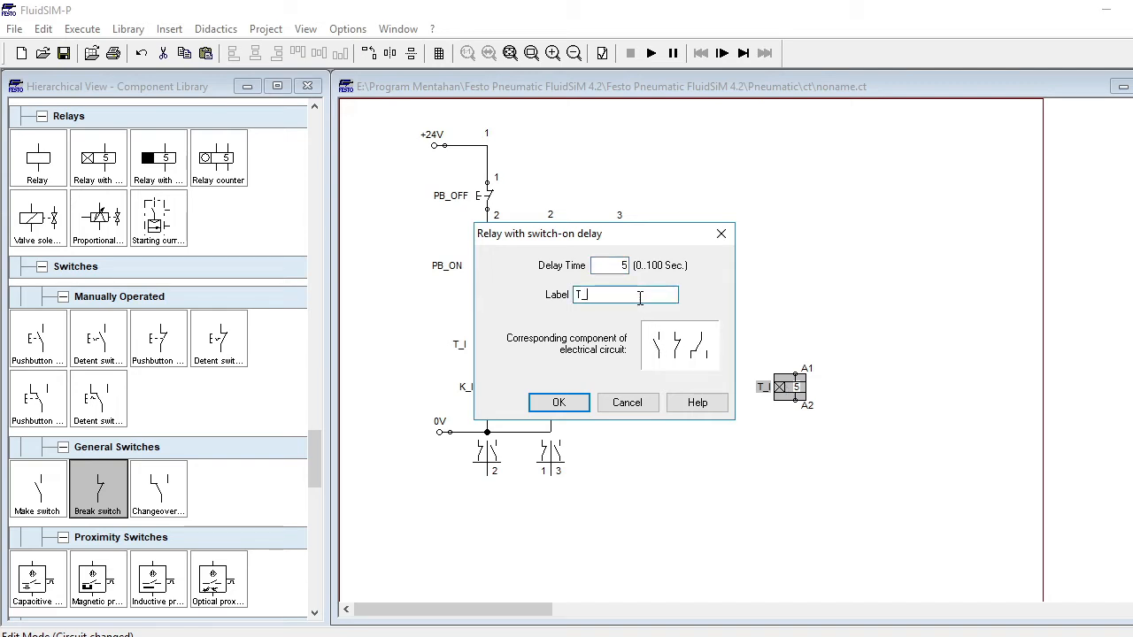
text(2)
click(566, 392)
drag(783, 384, 607, 382)
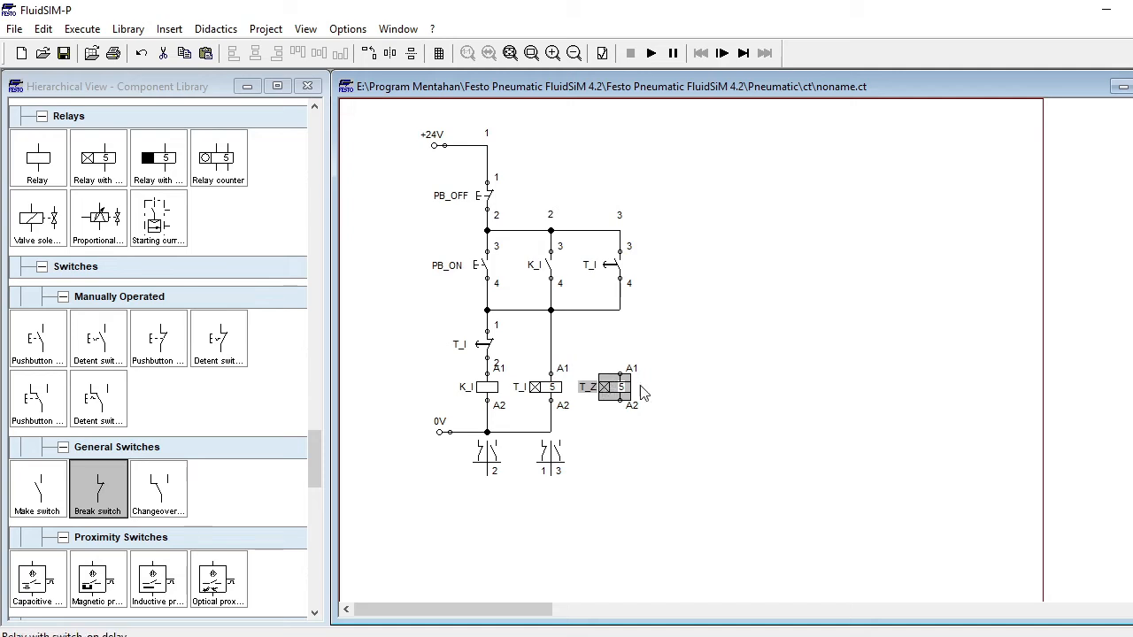
click(644, 394)
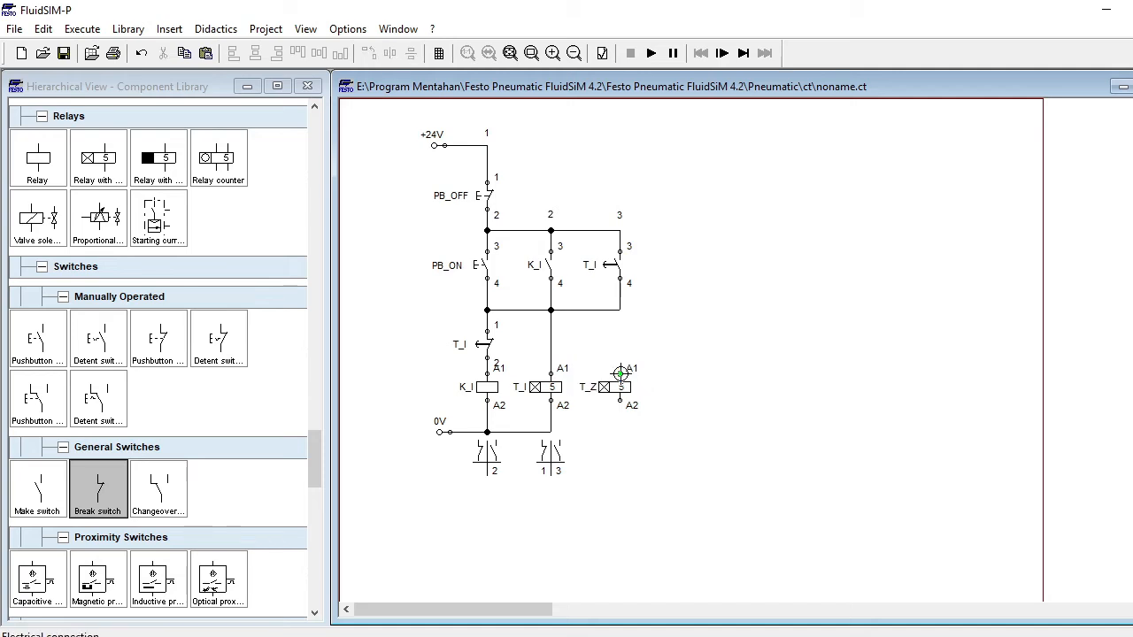
Connect the T_Z relay's A1 to the line below the T_I make switch
drag(621, 374, 621, 315)
drag(621, 374, 619, 310)
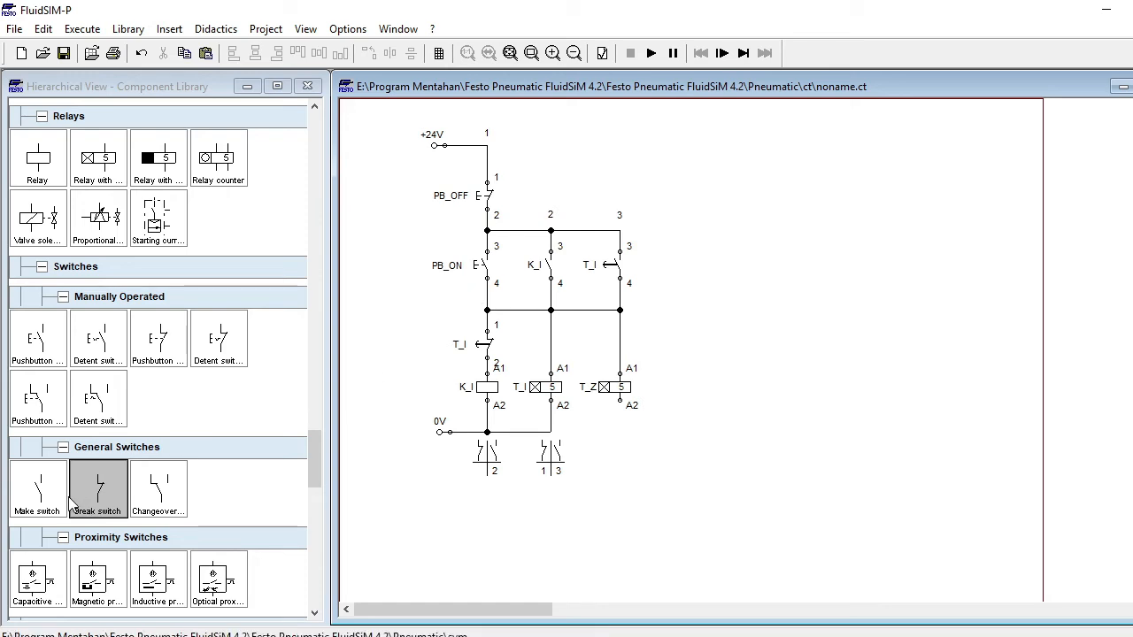
Add a make switch as a fourth branch and connect its terminal 3 to the junction above the third-branch T_I make switch
drag(56, 502, 617, 230)
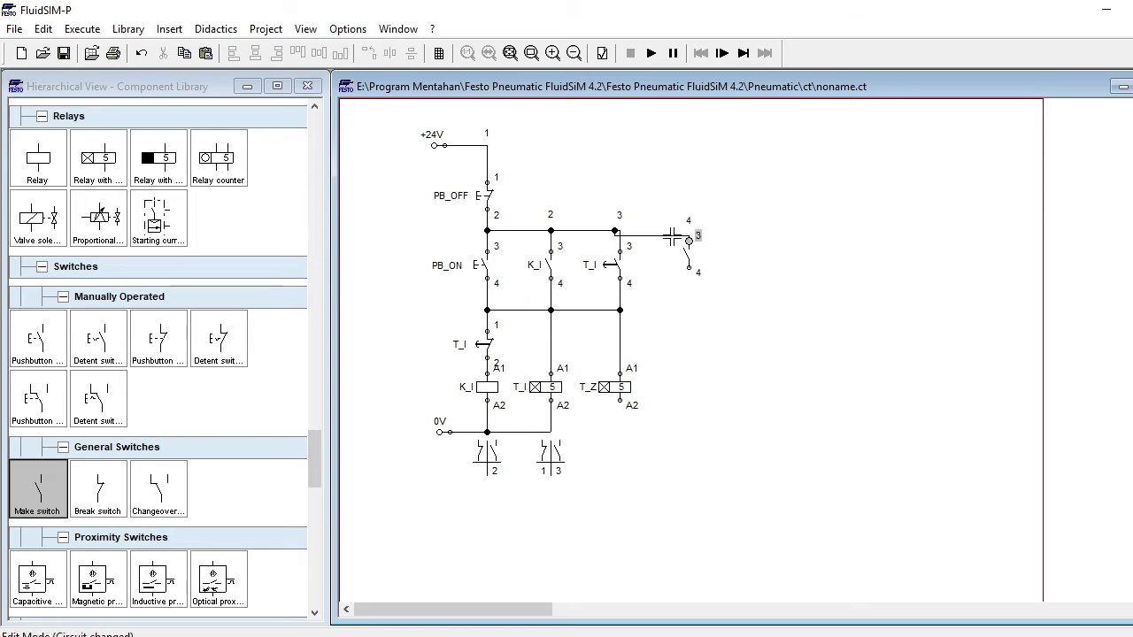
click(663, 236)
key(Delete)
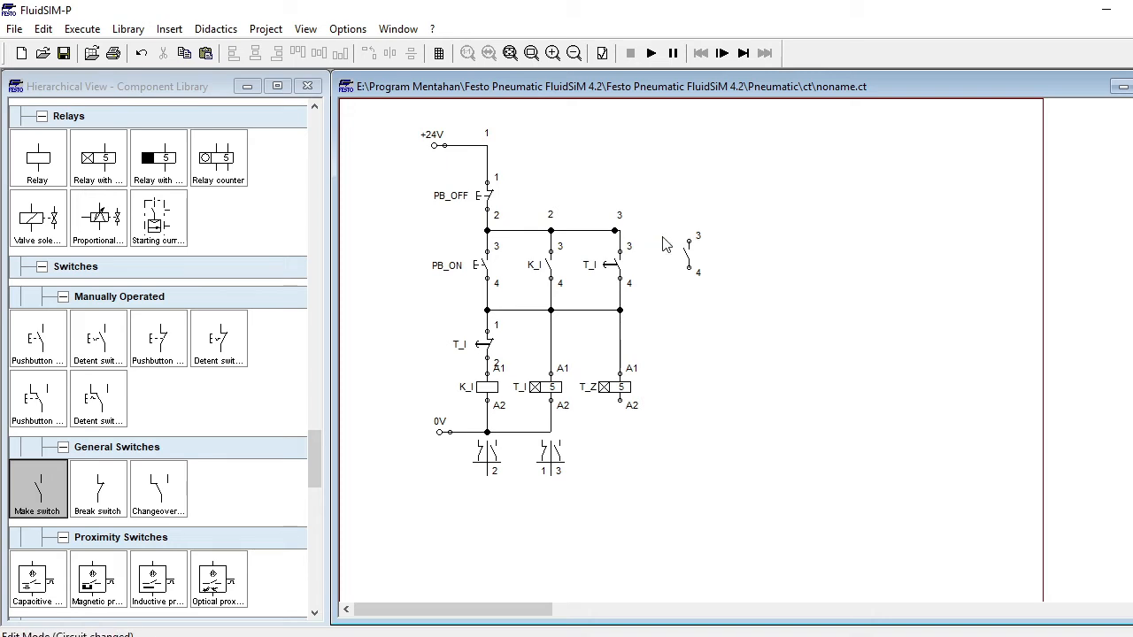
click(612, 230)
key(Delete)
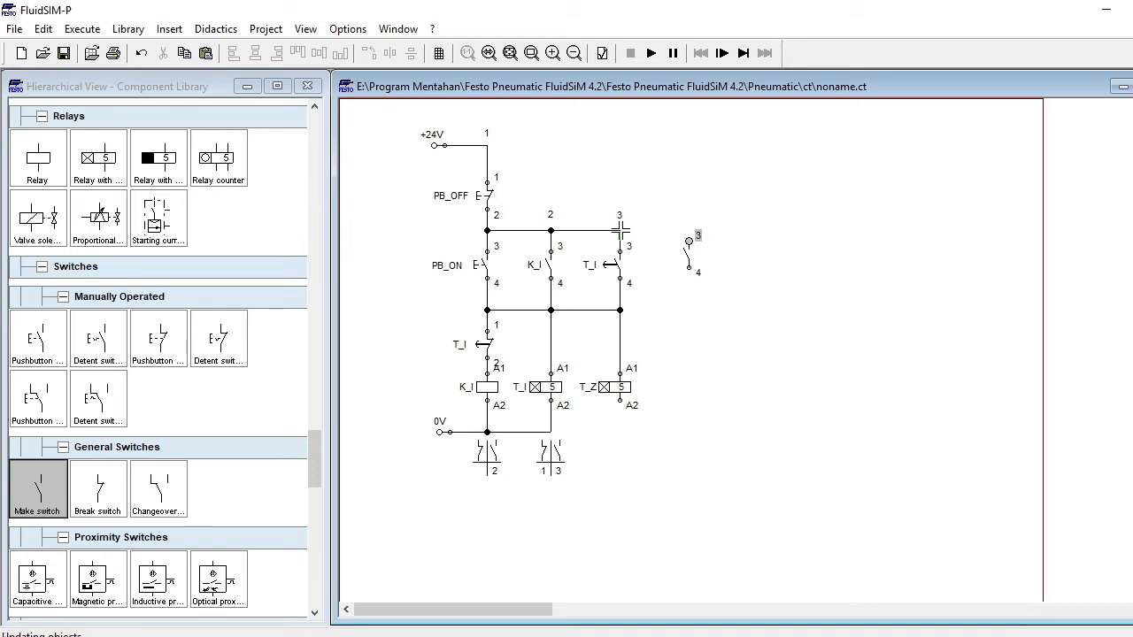
drag(689, 241, 620, 240)
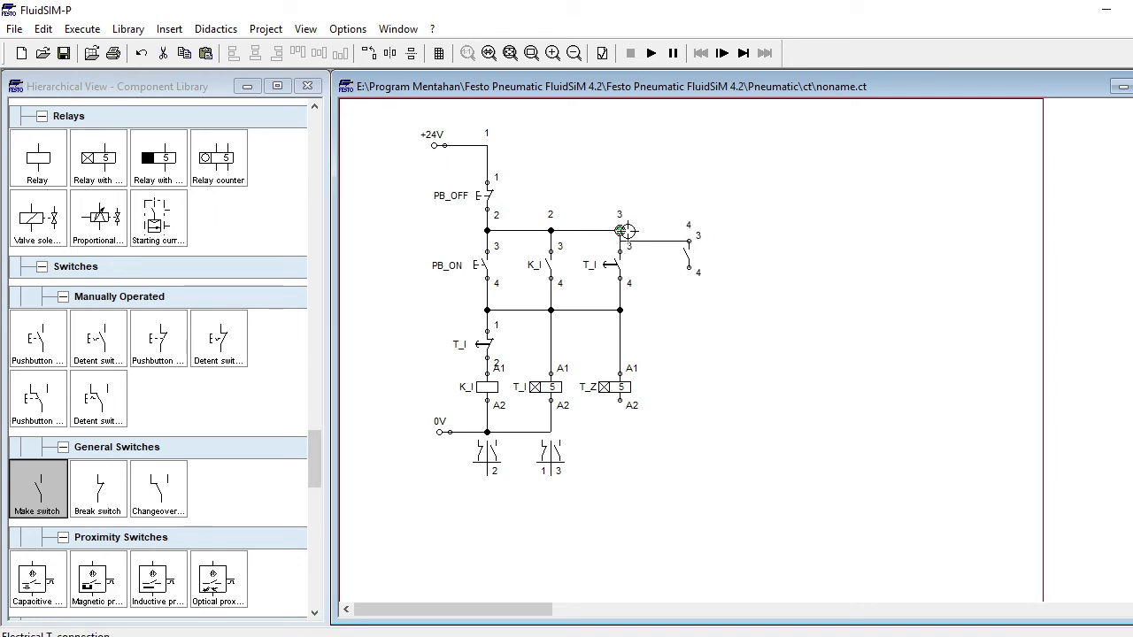
drag(652, 243, 651, 228)
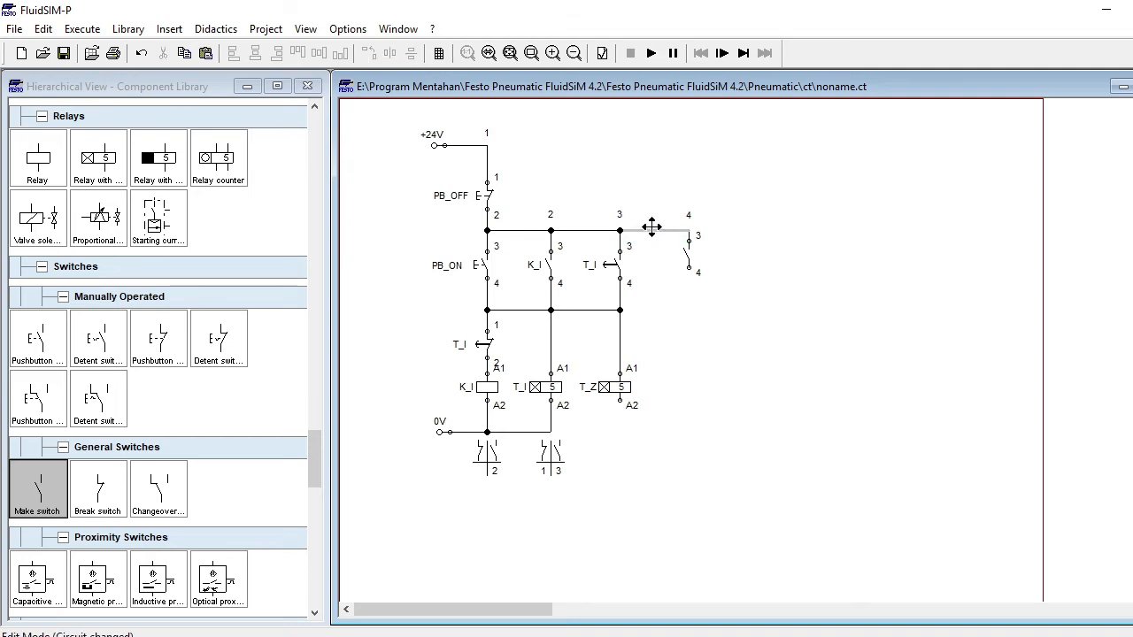
Align the fourth-branch make switch with the neighbouring contacts and label it T_Z
click(690, 269)
drag(687, 255, 689, 266)
double_click(687, 258)
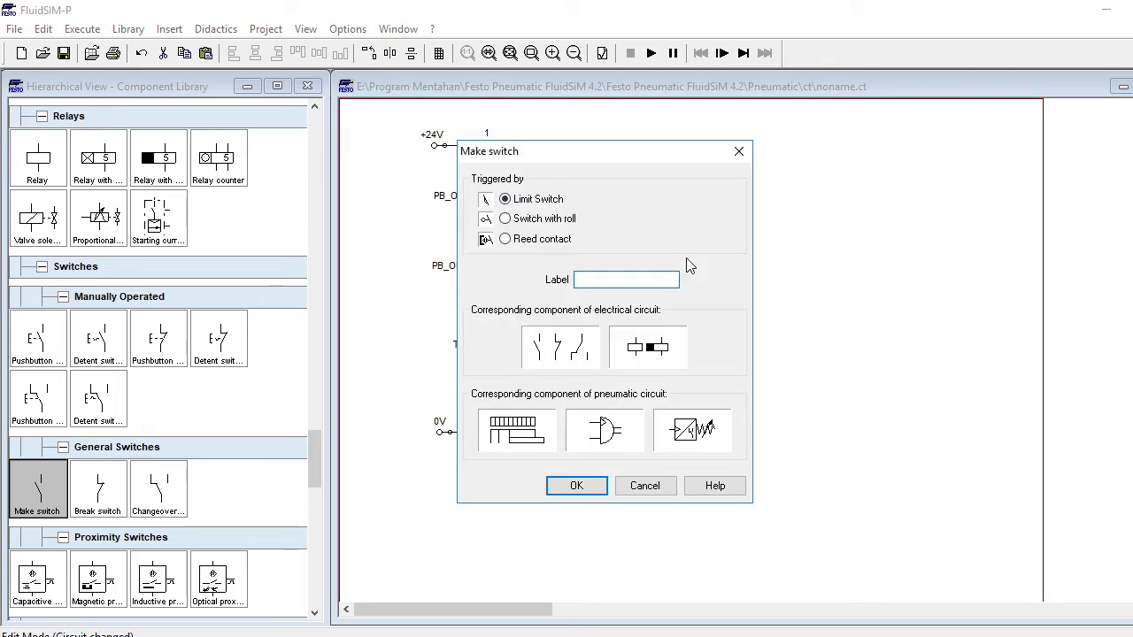
text(T_Z)
key(Return)
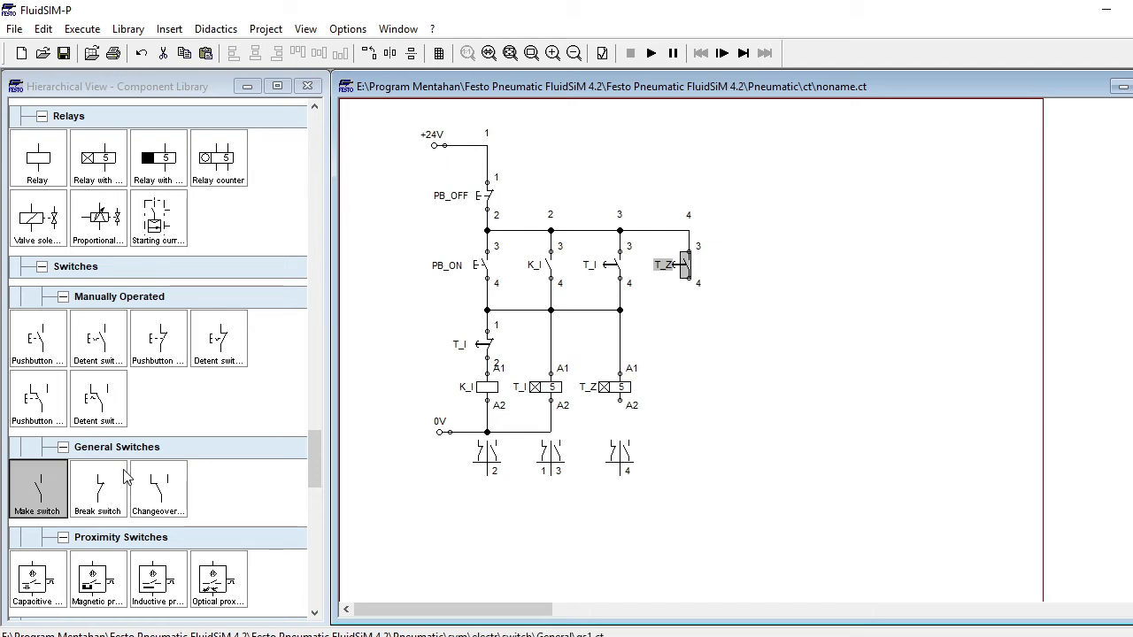
Place a plain relay below the T_Z make switch, in line with the other relay coils
click(43, 161)
drag(42, 161, 691, 386)
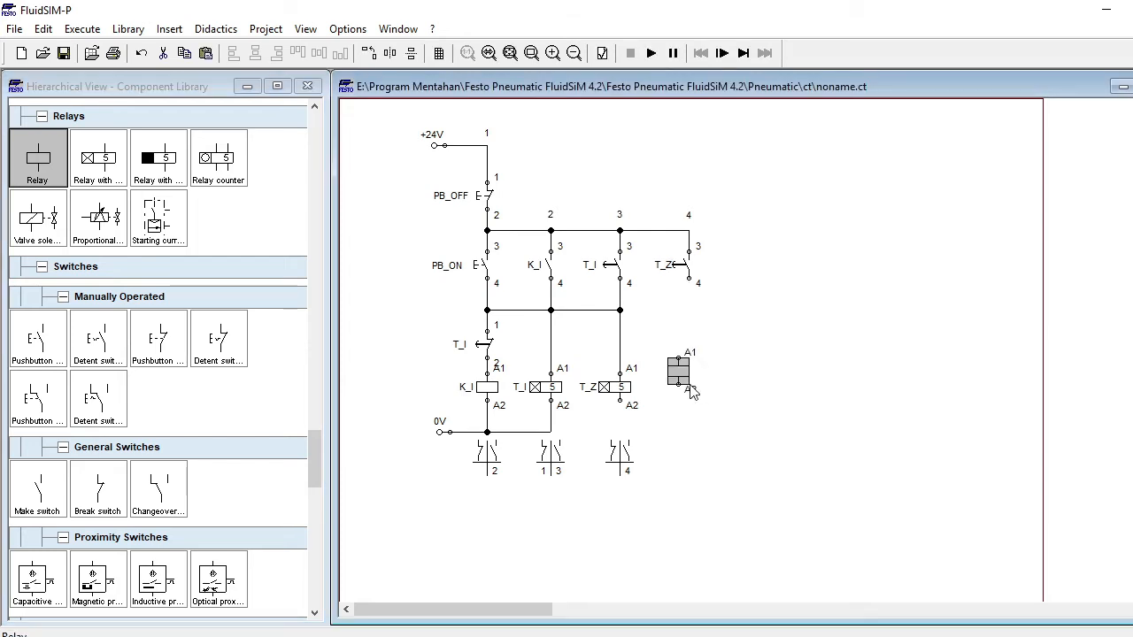
key(Down)
key(Down)
key(Down)
key(Right)
key(Up)
key(Right)
key(Down)
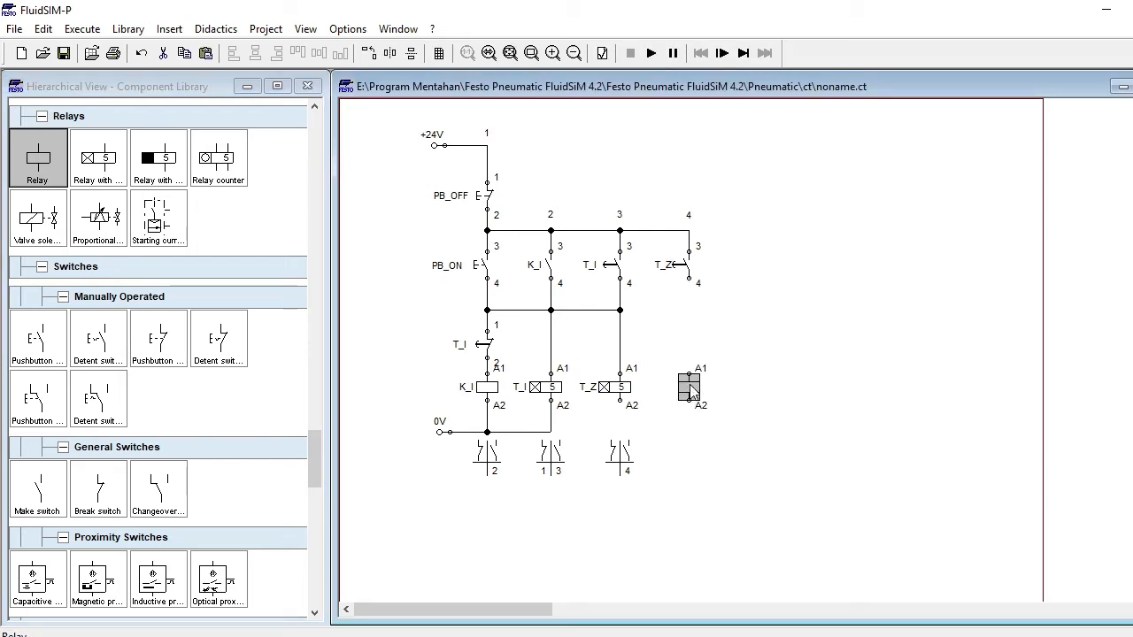
click(704, 345)
Wire the new relay's A1 to the T_Z make switch, and connect A2 of both it and the T_Z delay relay to the 0V line
drag(689, 283, 689, 373)
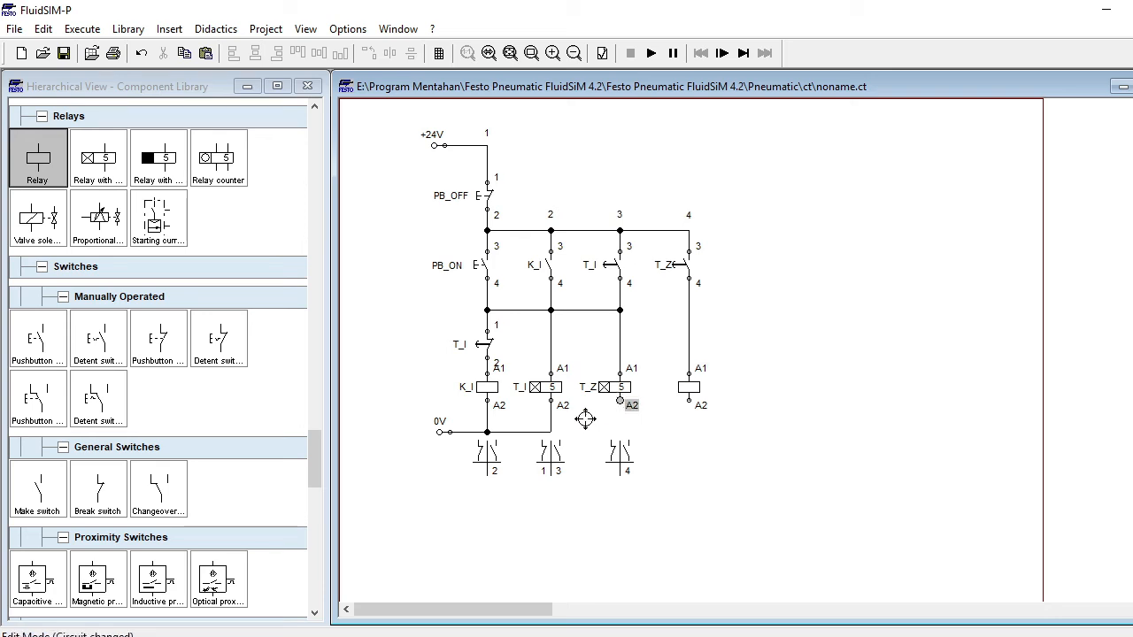
drag(550, 401, 550, 432)
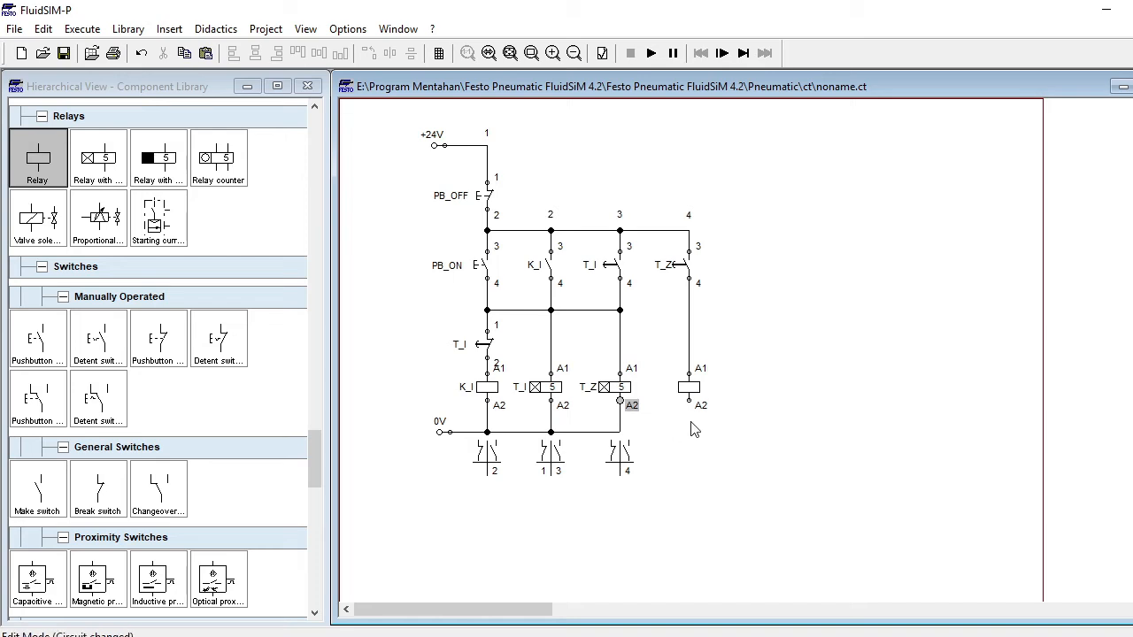
drag(691, 403, 620, 432)
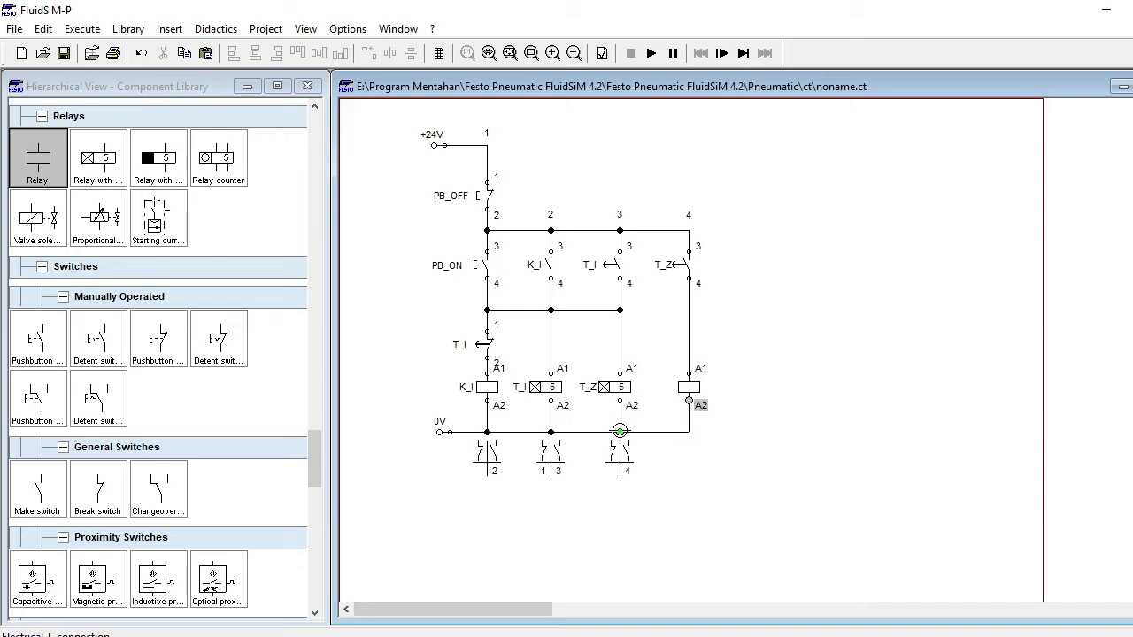
Label the fourth-branch relay K_Z
double_click(690, 388)
text(K_Z)
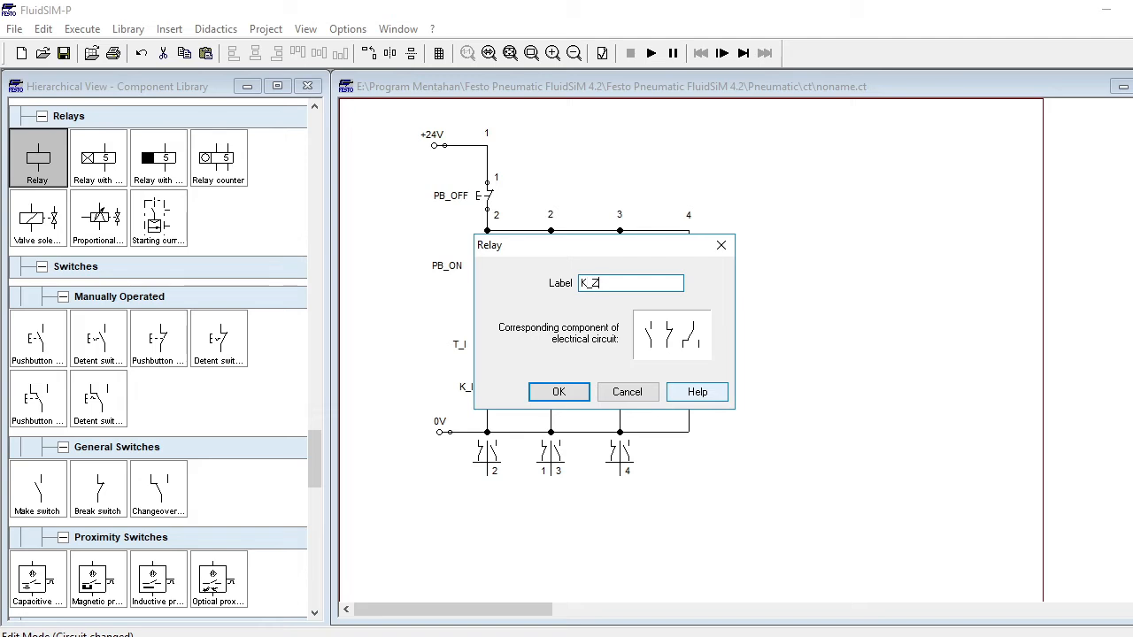
key(Return)
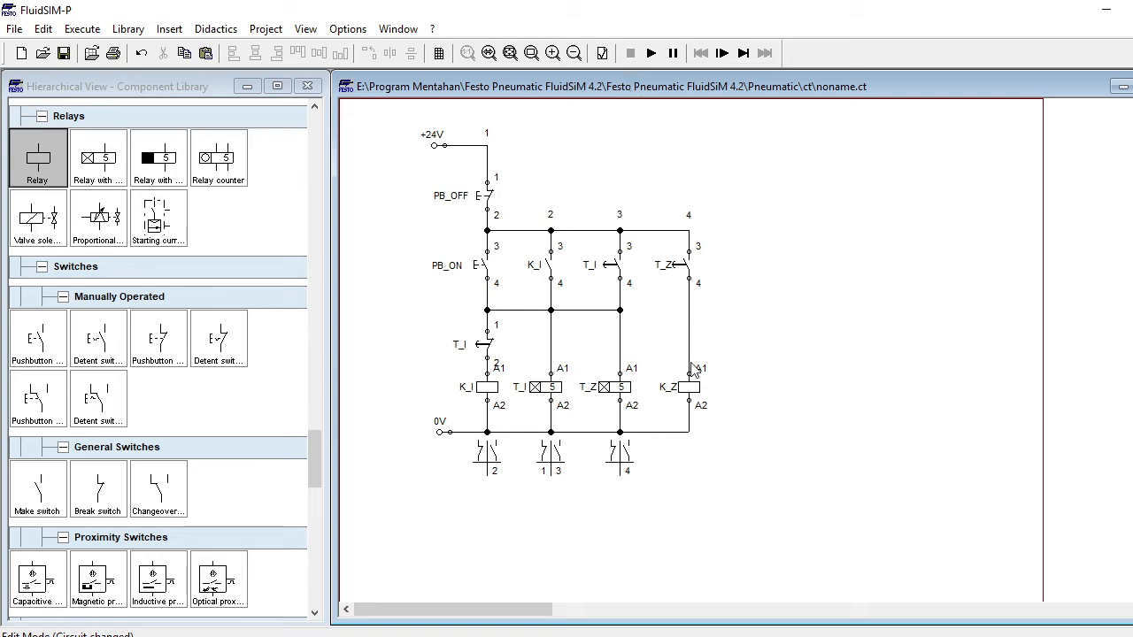
Simulate the circuit by actuating PB_ON, check how the timers switch the branches, and stop the simulation
click(652, 53)
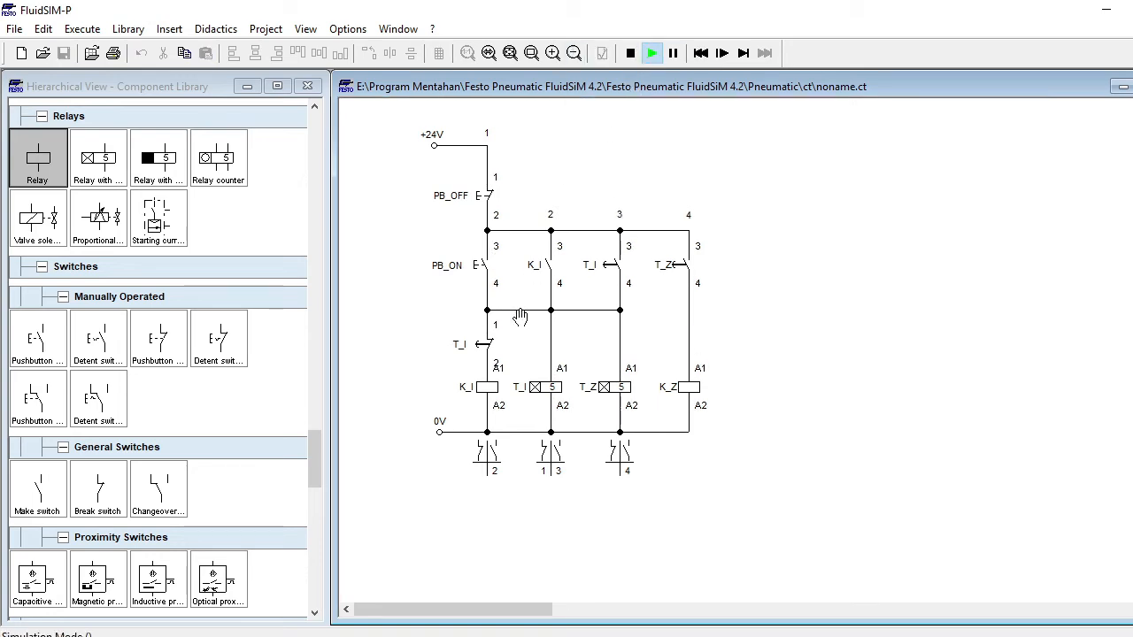
click(488, 264)
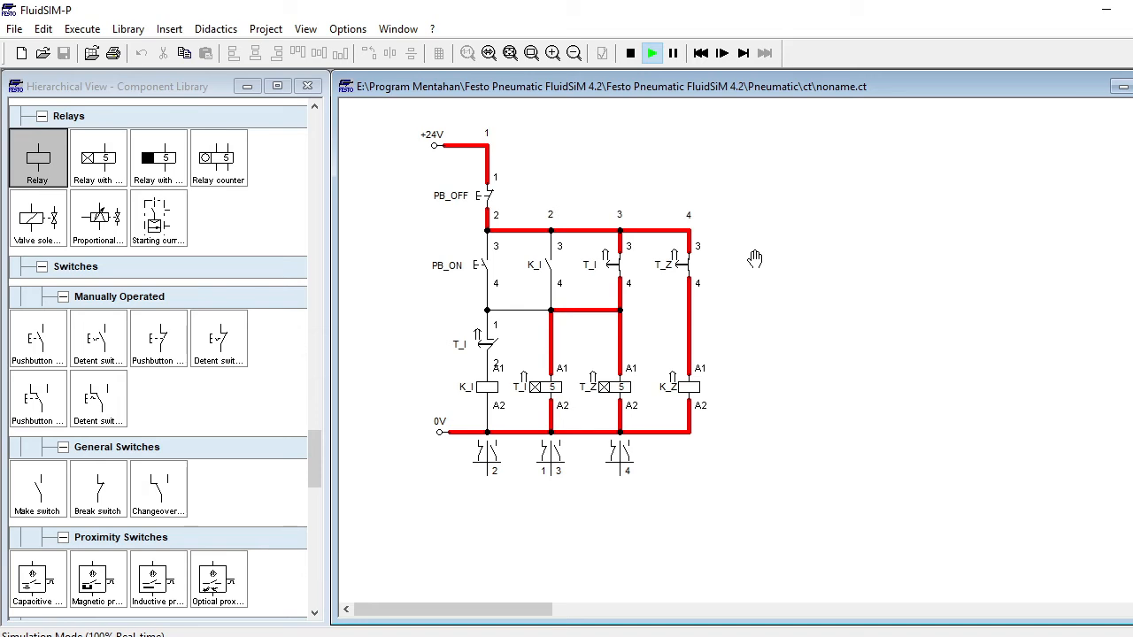
click(630, 53)
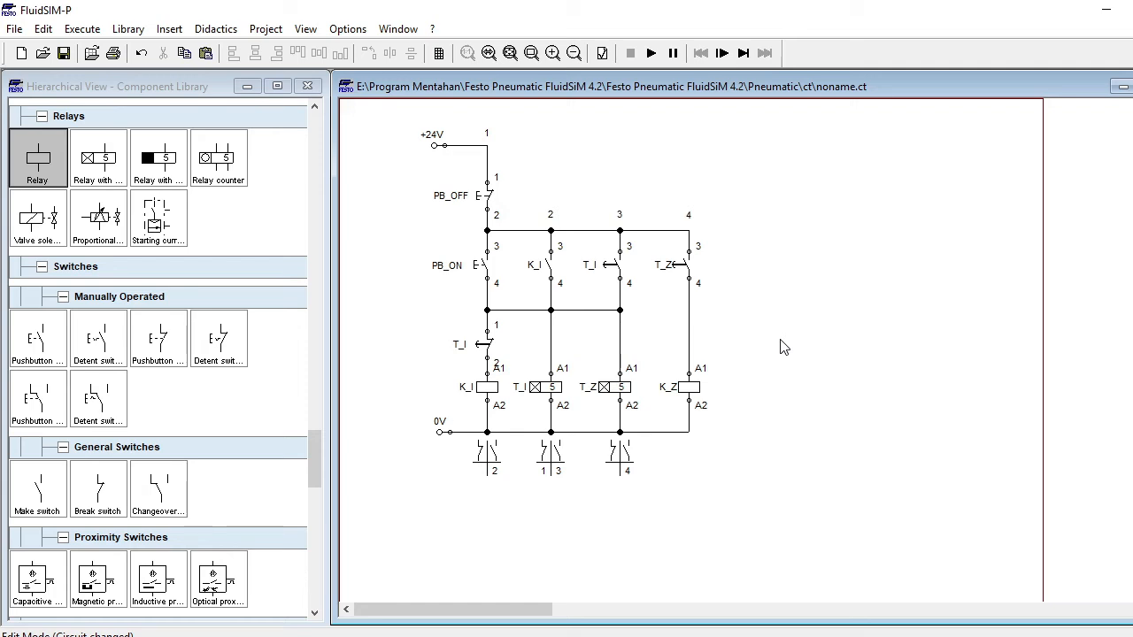
click(358, 636)
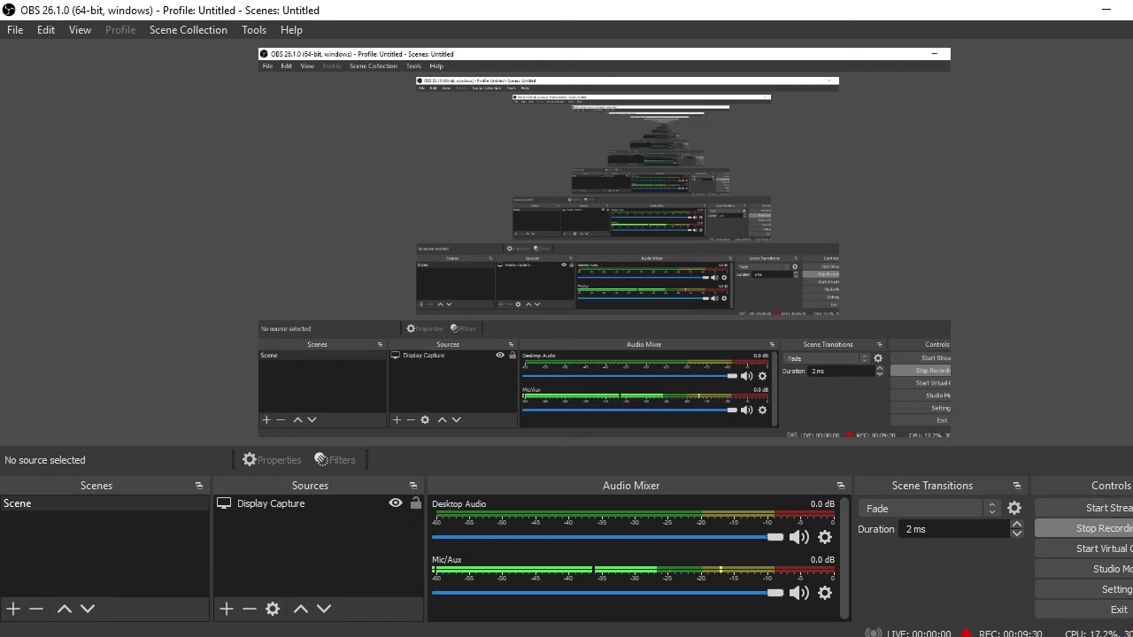
click(1132, 528)
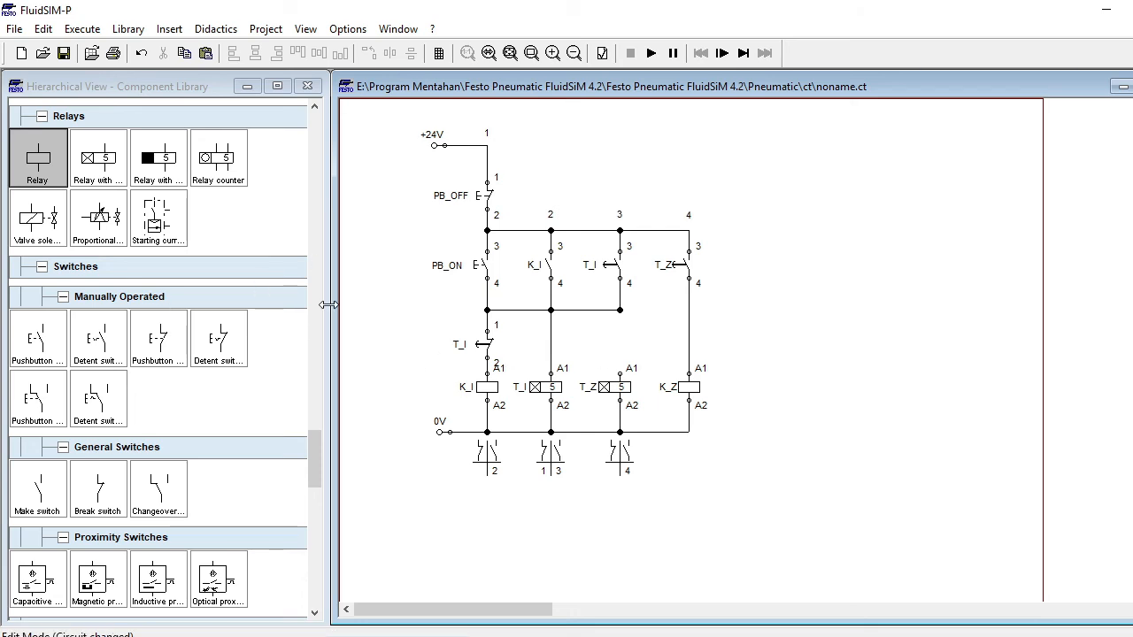
Insert a make switch in the third branch between the lower junction and the T_Z delay relay
drag(112, 489, 622, 343)
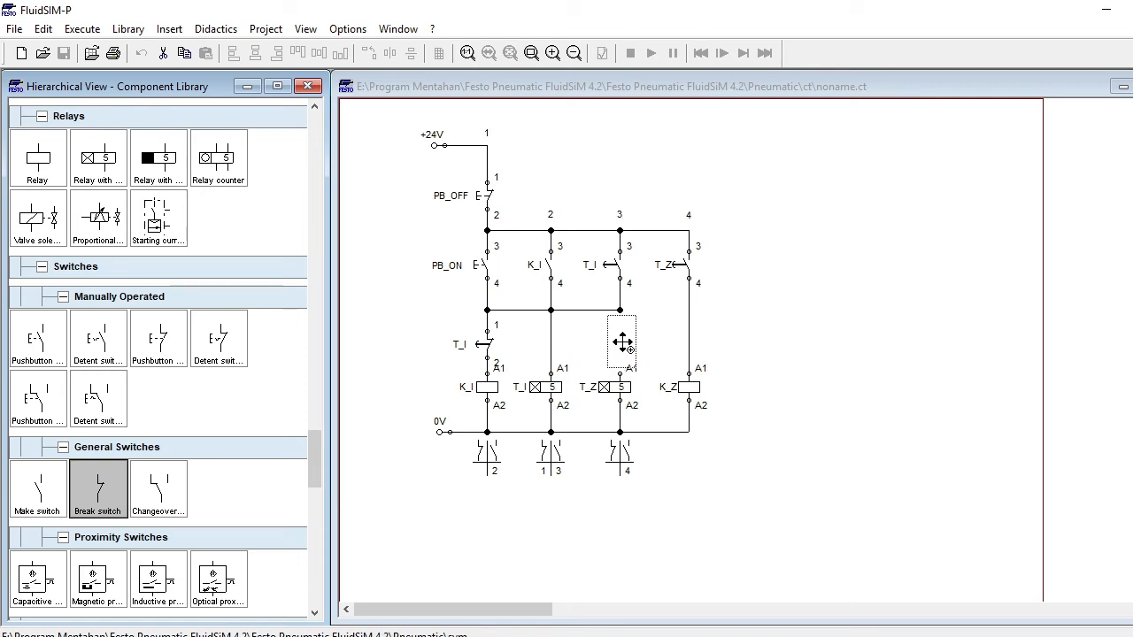
drag(622, 343, 771, 397)
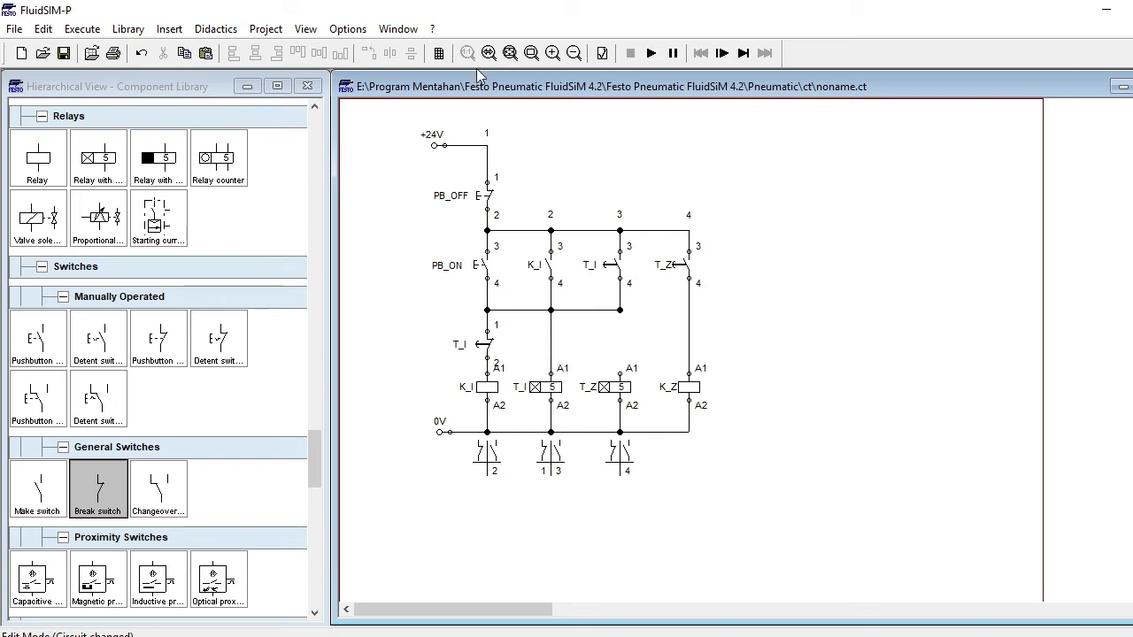
mouse_move(36, 489)
mouse_down()
mouse_move(624, 343)
mouse_move(620, 373)
mouse_up()
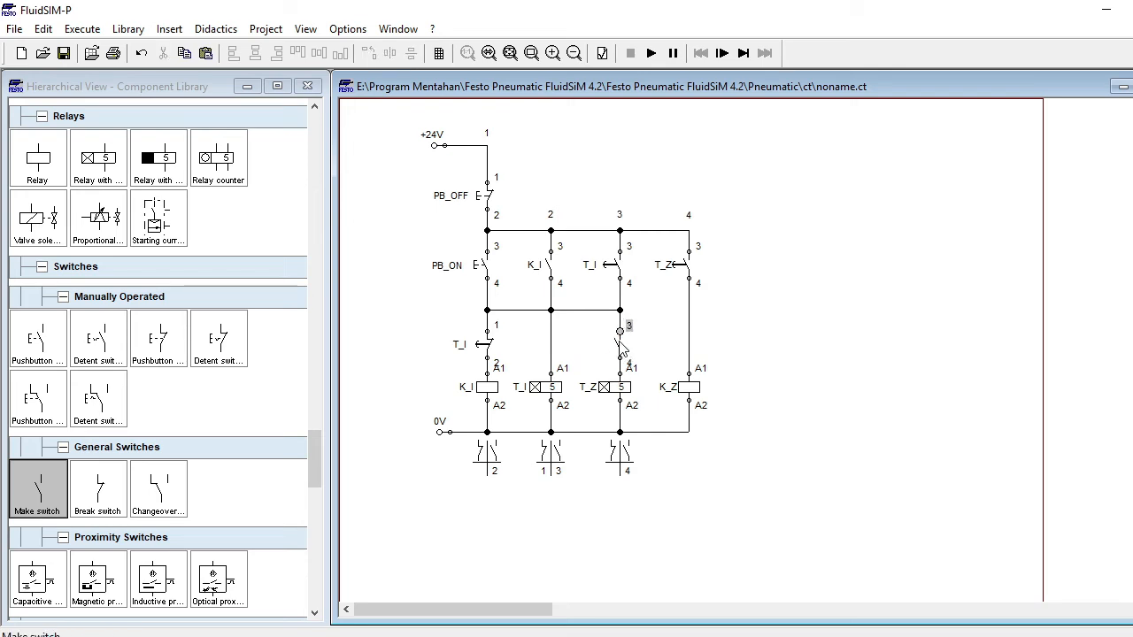
Label the make switch above the T_Z delay relay T_I
click(618, 347)
double_click(620, 348)
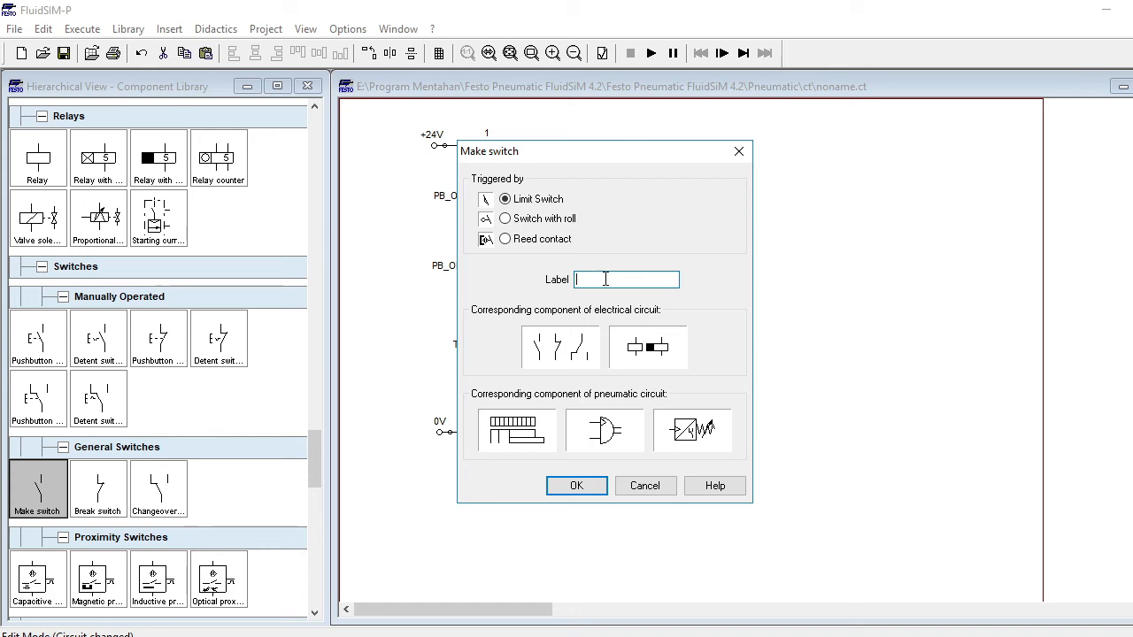
text(T_I)
key(Return)
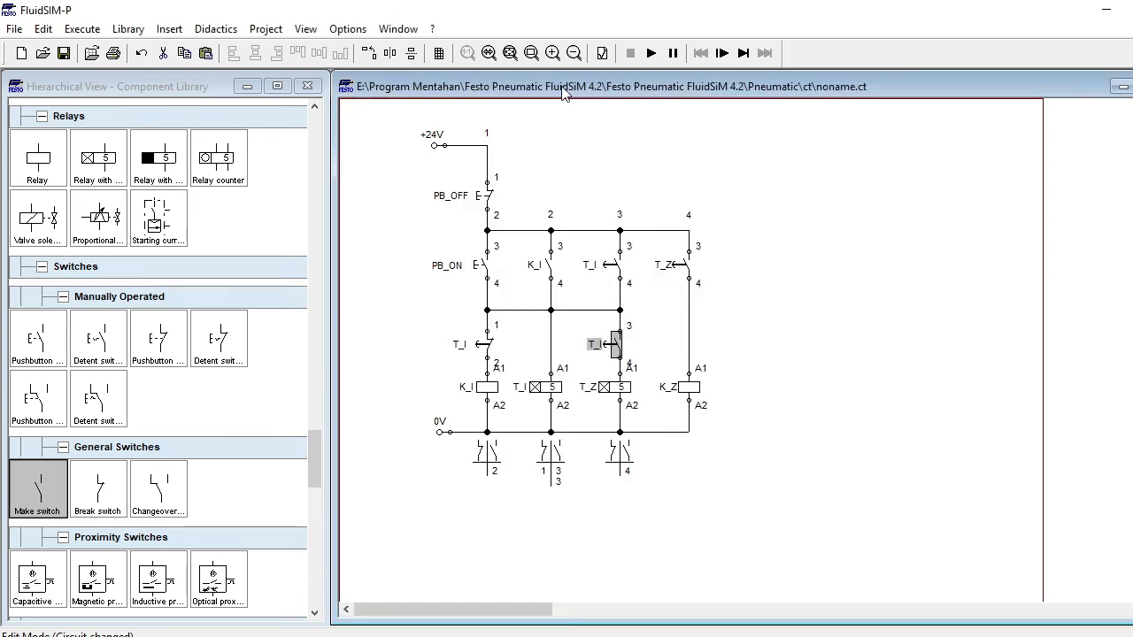
Simulate the revised circuit, starting it with PB_ON, interrupting it with PB_OFF and restarting it with PB_ON
click(655, 55)
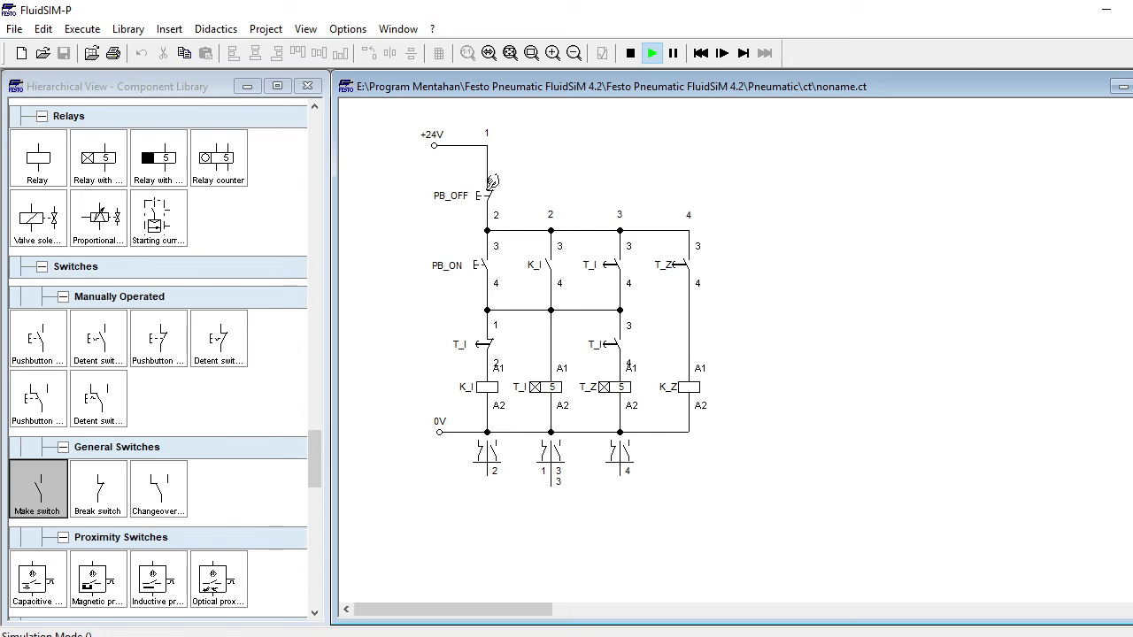
click(486, 266)
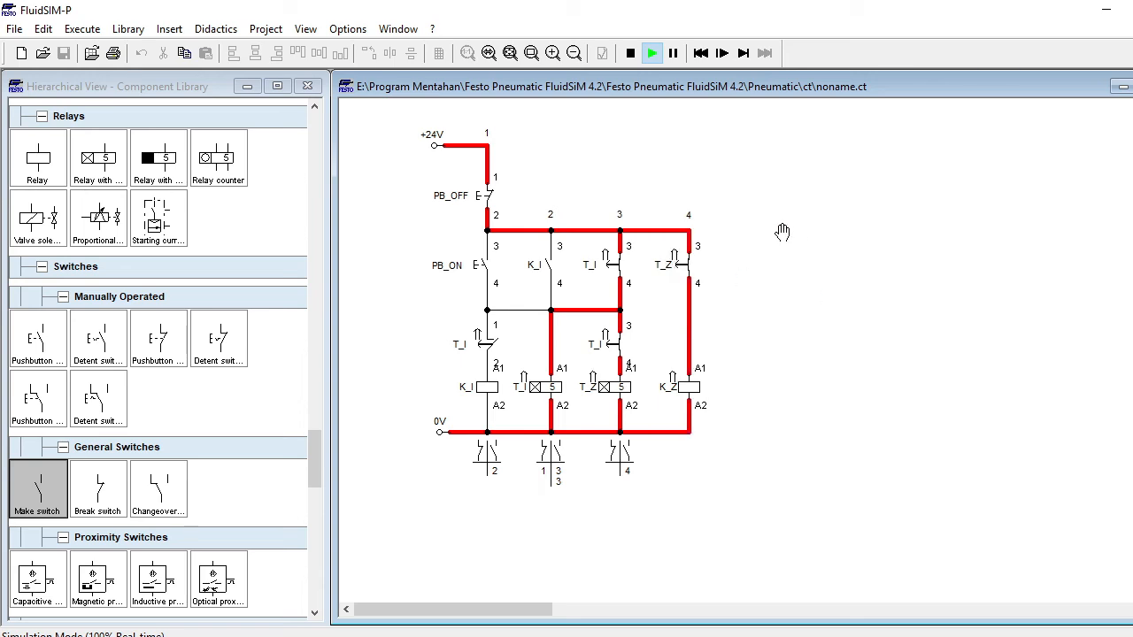
click(492, 194)
click(492, 263)
Stop the simulation and place a DC motor to the right of the K_Z relay, accepting its default settings
drag(314, 458, 318, 492)
drag(320, 496, 336, 386)
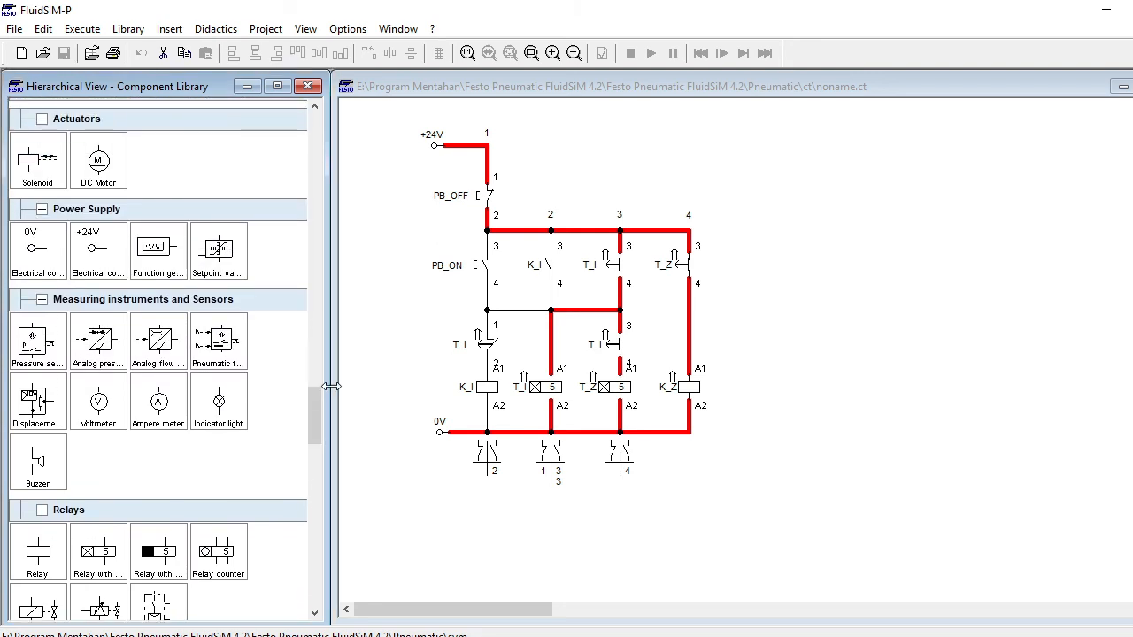
drag(323, 469, 326, 388)
drag(115, 451, 812, 339)
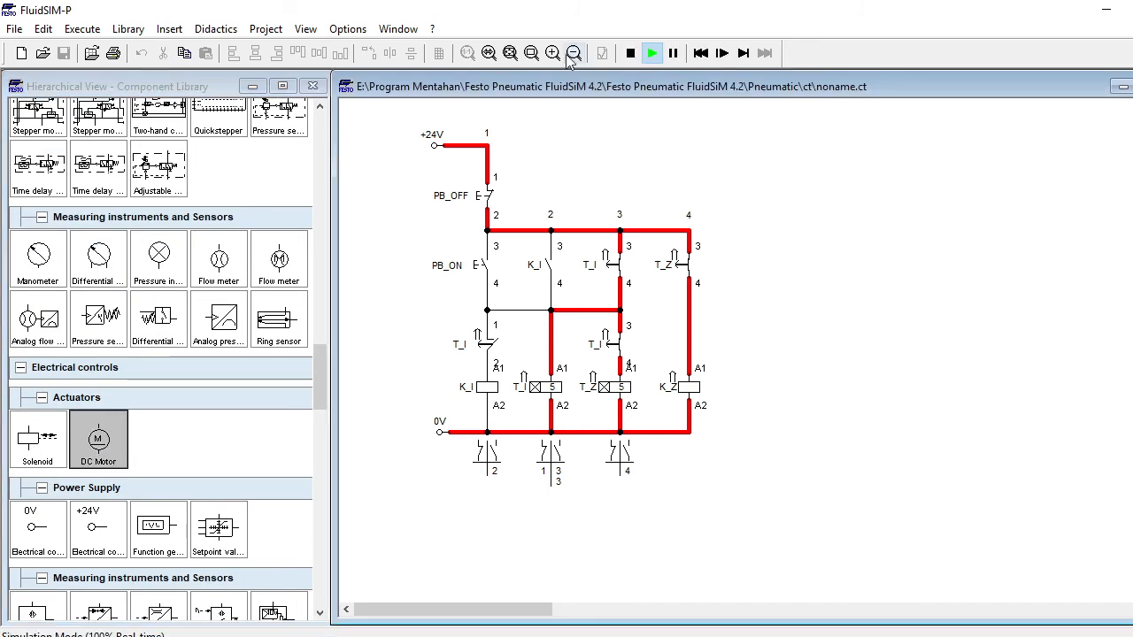
click(630, 53)
drag(98, 439, 795, 392)
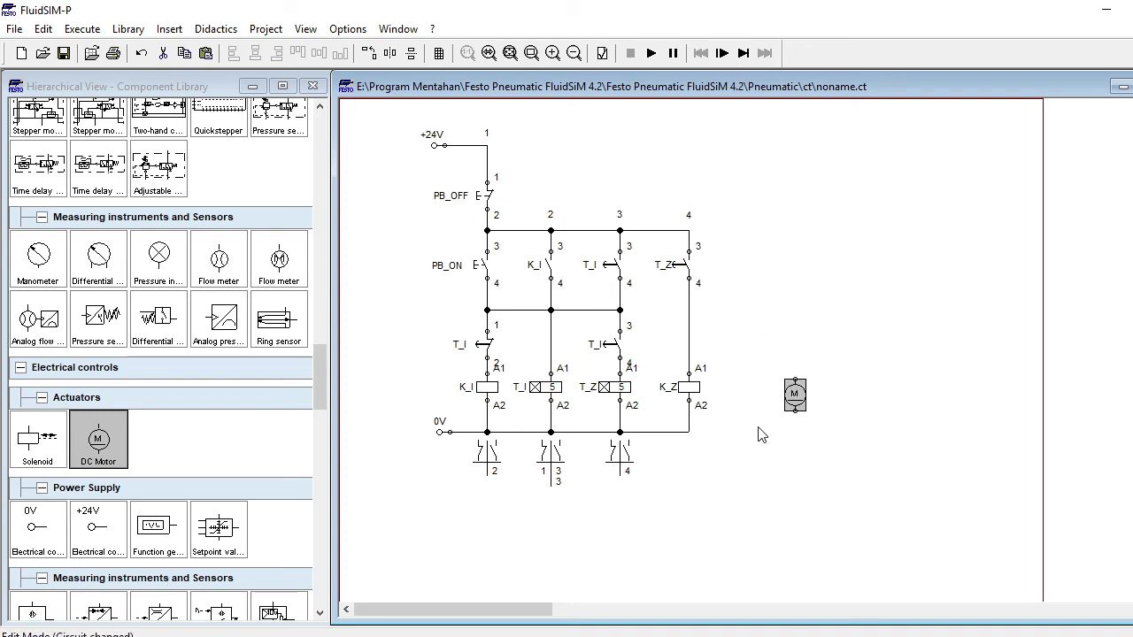
click(788, 440)
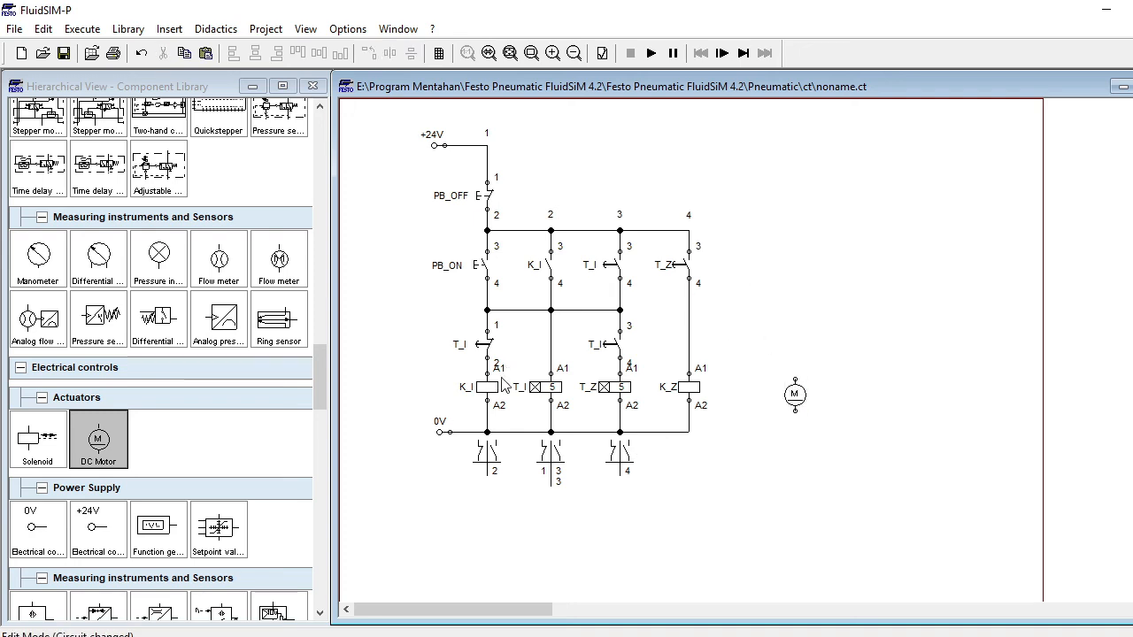
double_click(795, 400)
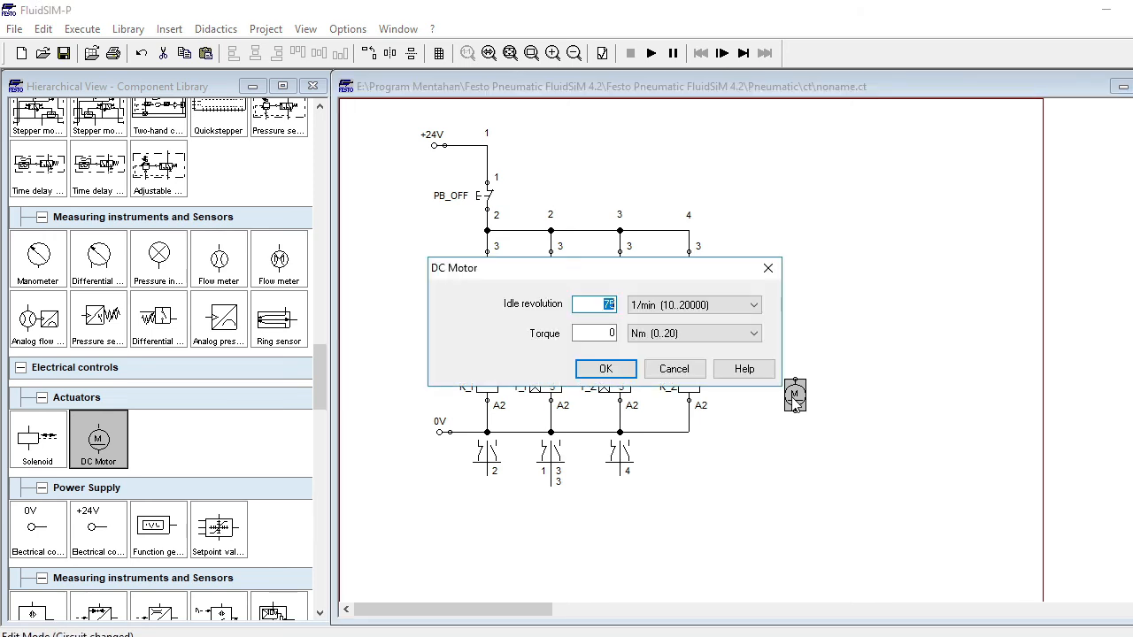
click(606, 369)
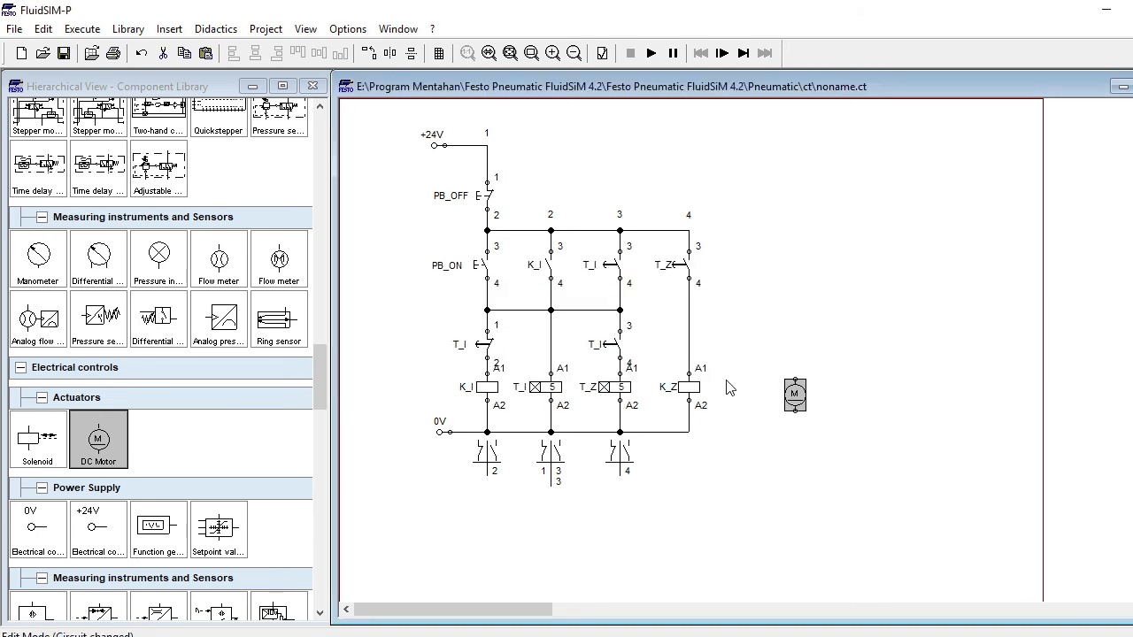
key(ctrl+v)
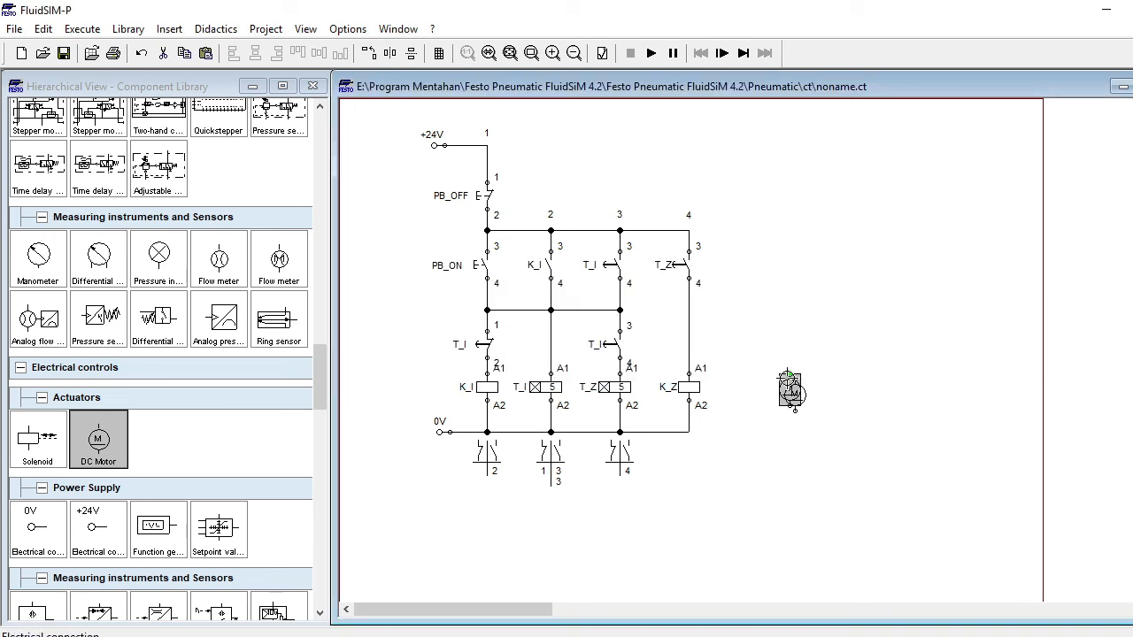
click(790, 376)
click(788, 387)
drag(790, 393, 859, 400)
key(Delete)
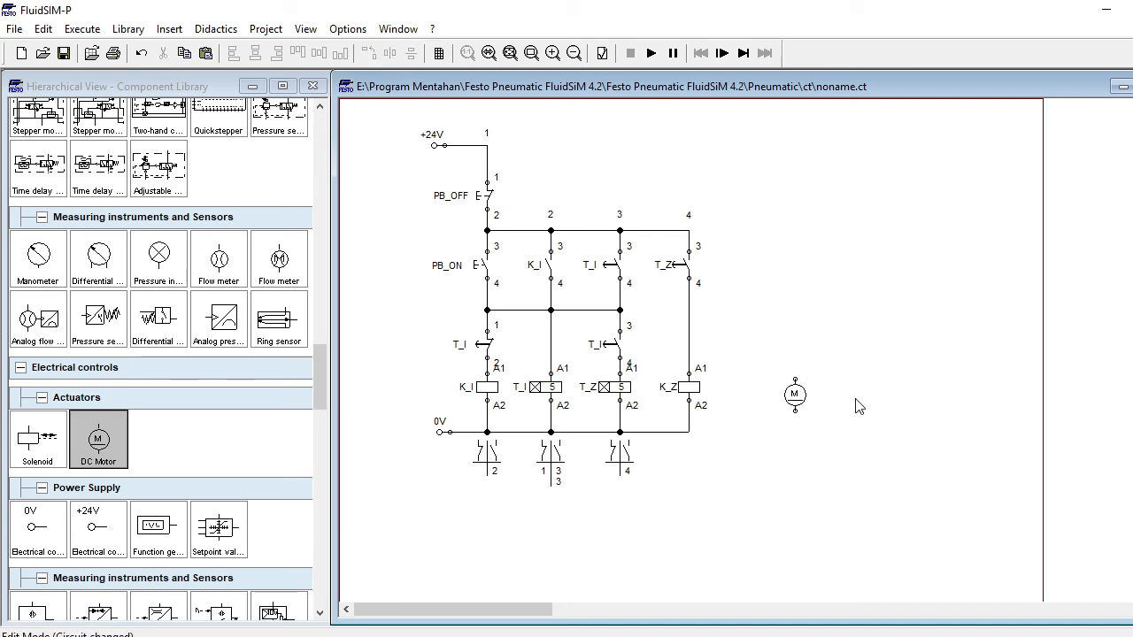
Delete the DC motor and place a ladder indicator light to the right of the K_Z relay instead
click(794, 403)
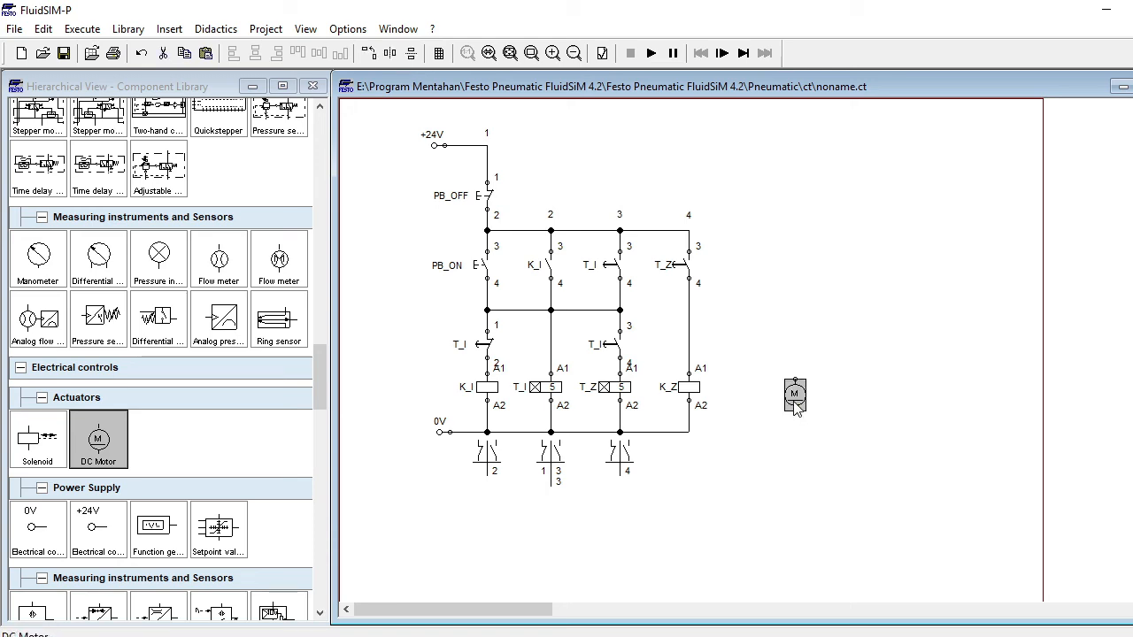
key(Delete)
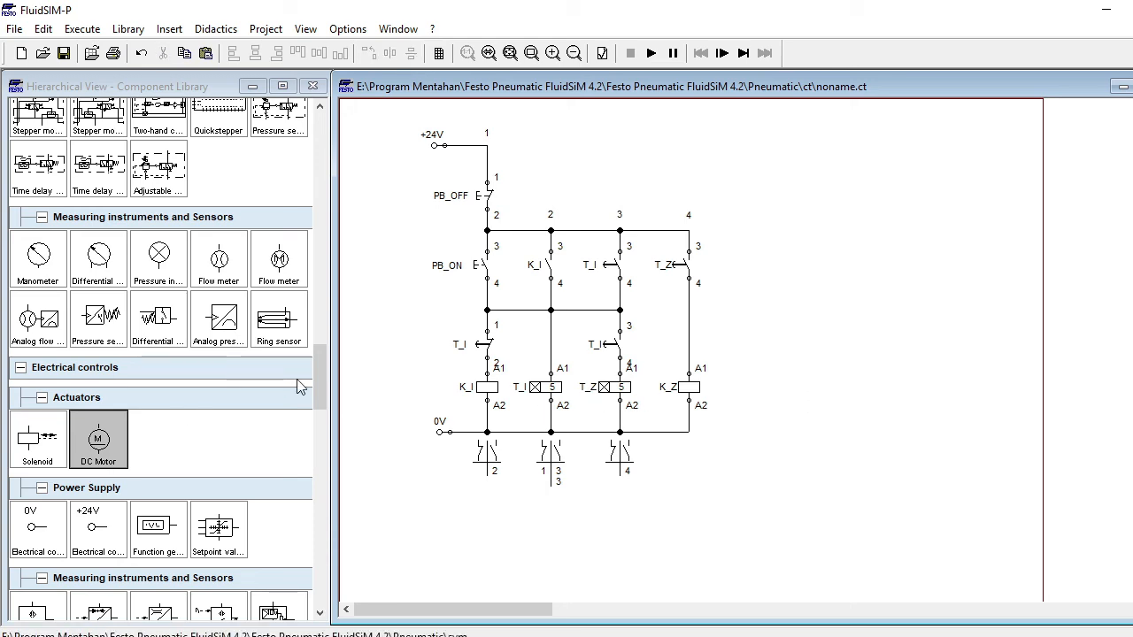
drag(324, 378, 344, 520)
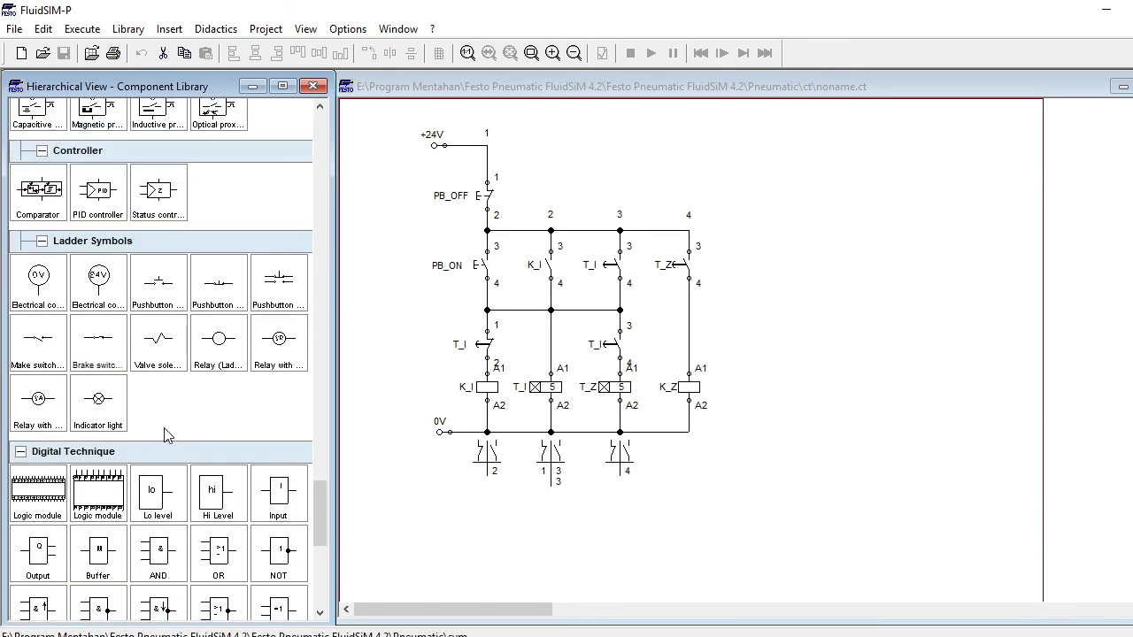
drag(108, 419, 752, 374)
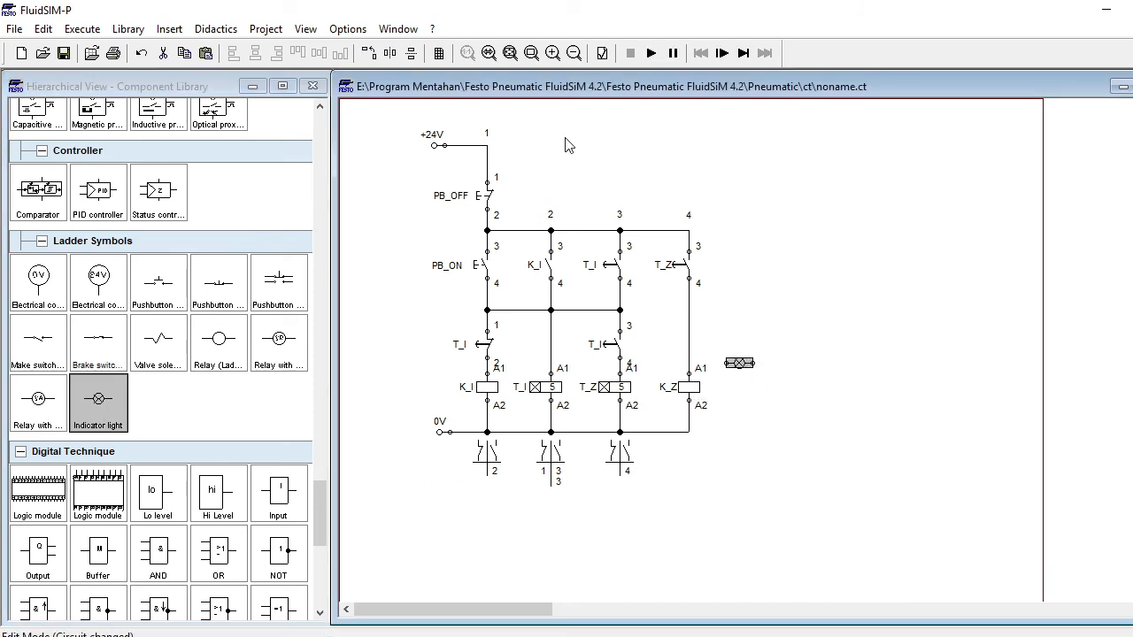
Rotate the indicator light so its connections point up and down, and move it level with the K_Z relay coil
double_click(739, 364)
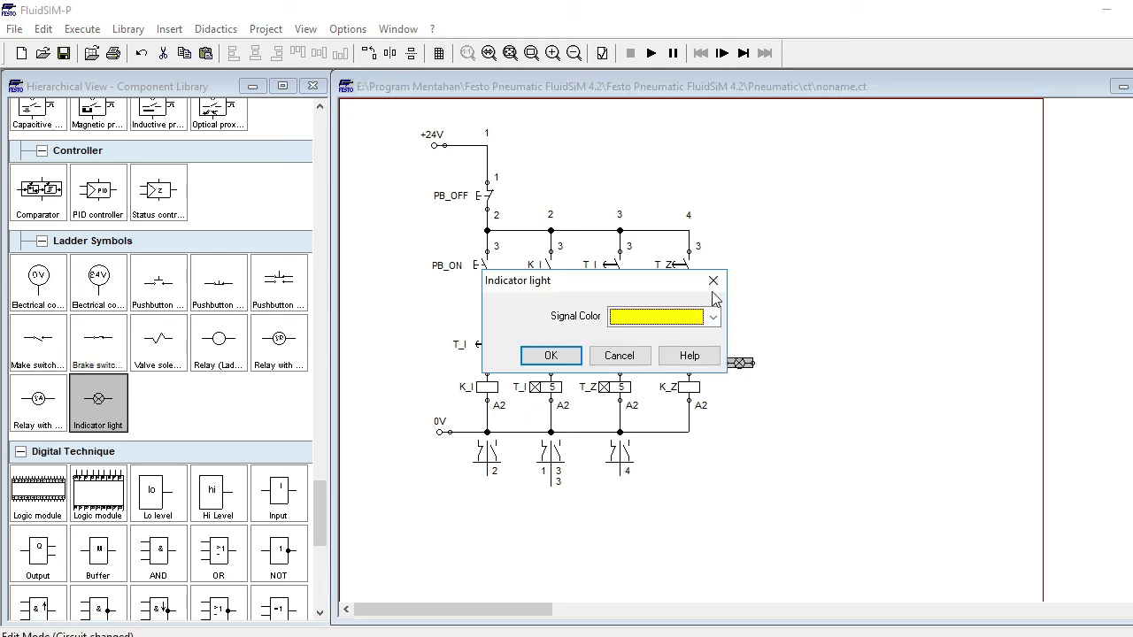
click(713, 282)
right_click(740, 361)
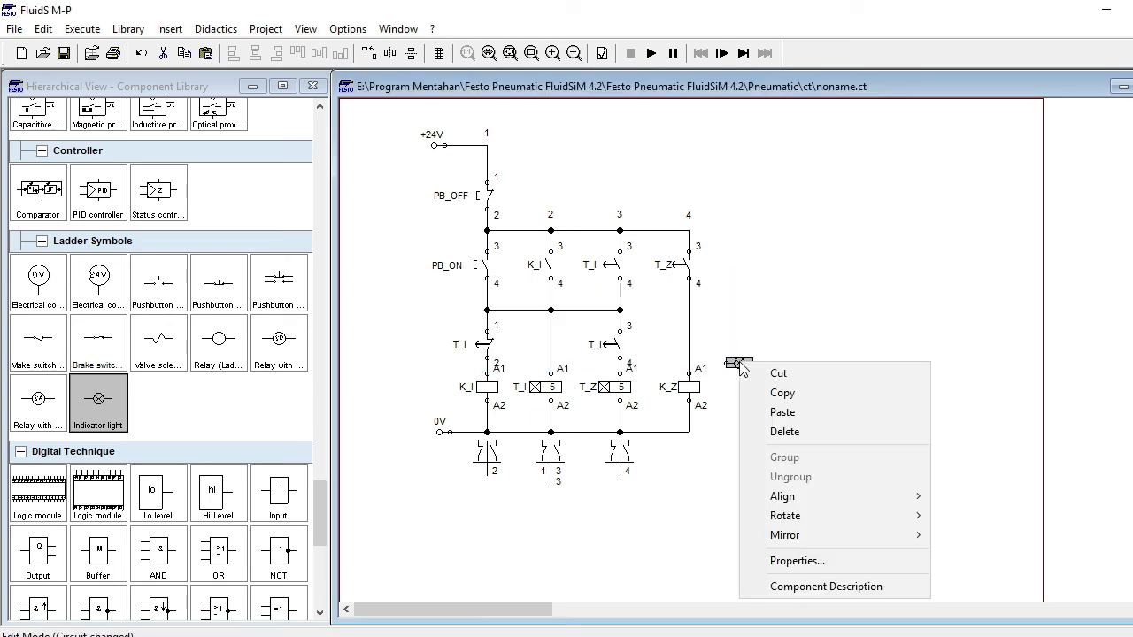
mouse_move(824, 514)
click(965, 517)
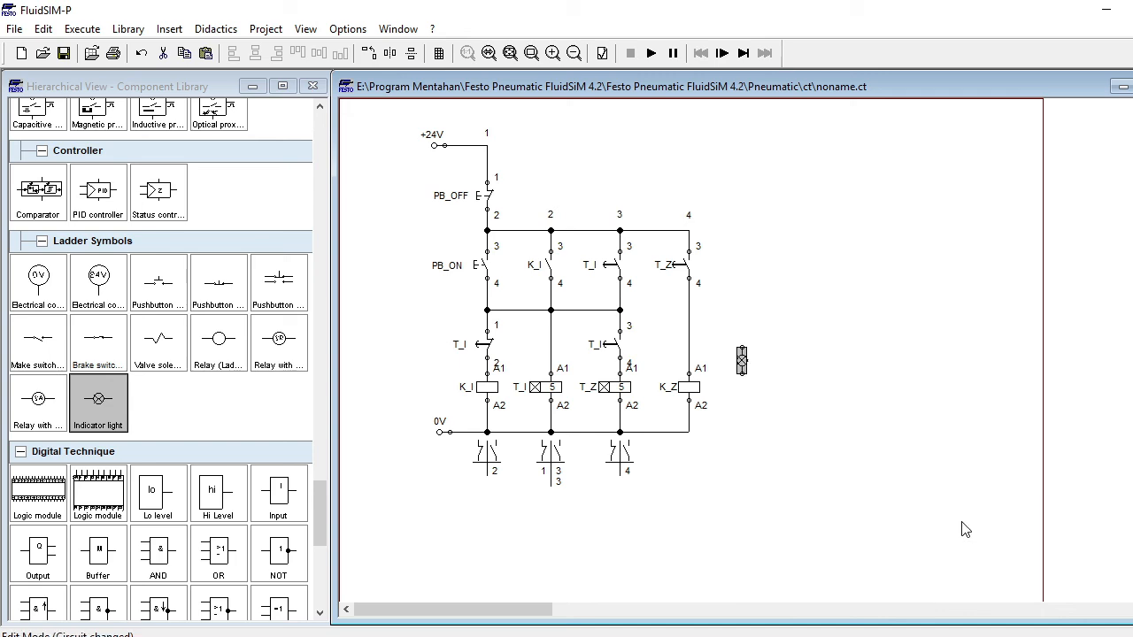
drag(747, 364, 757, 392)
Duplicate the indicator light and copy the K_I make switch from the second branch beside the lights
key(ctrl+c)
key(ctrl+v)
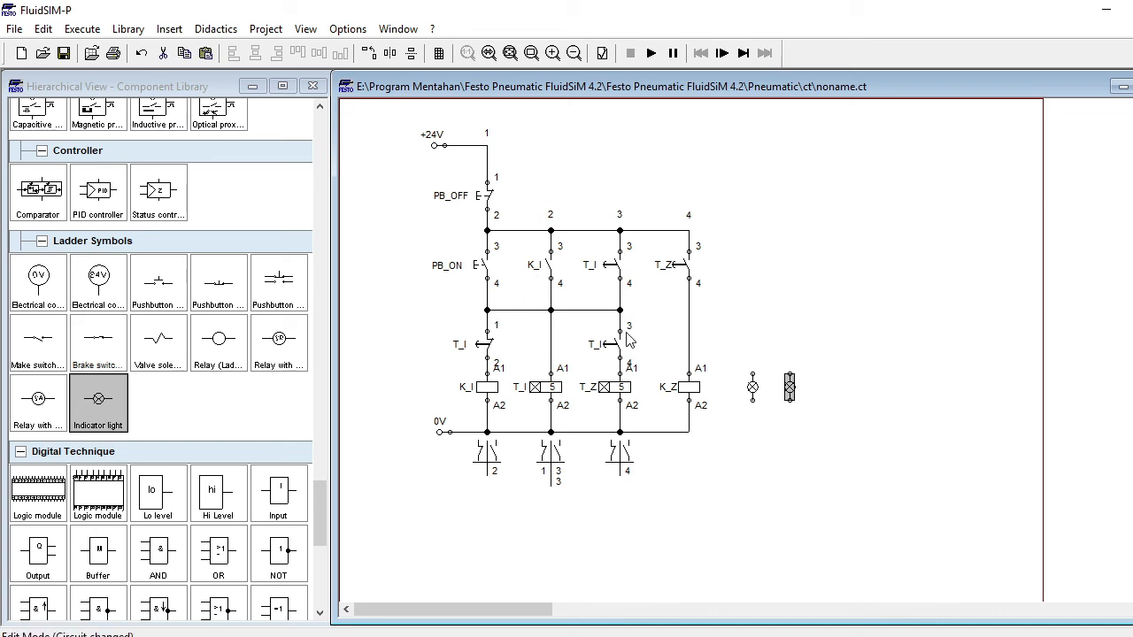
drag(550, 265, 689, 229)
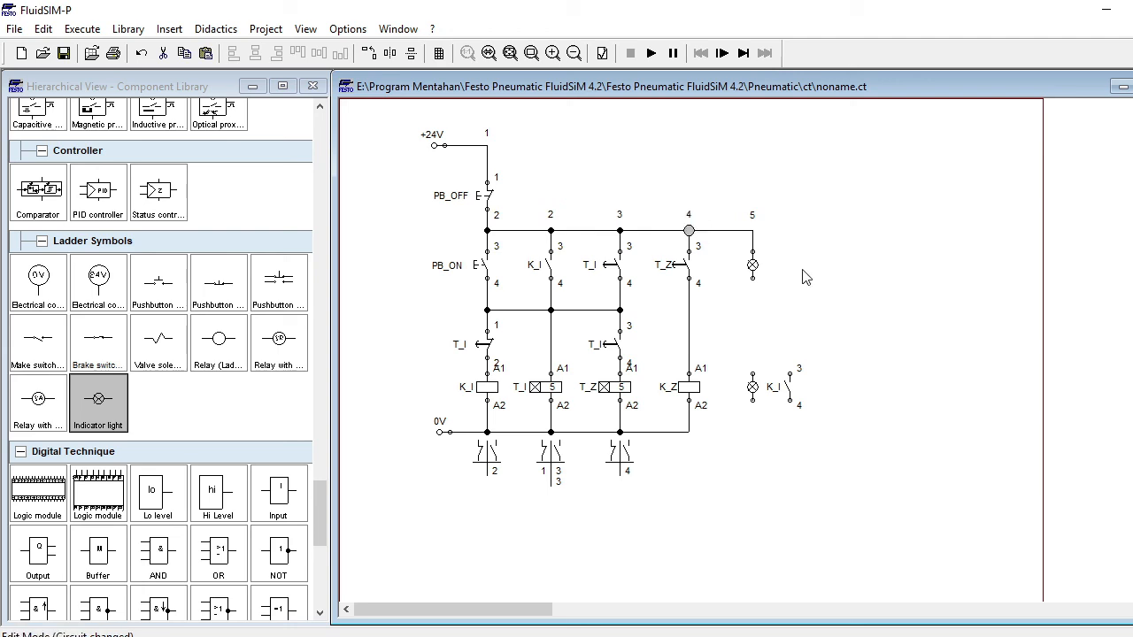
Remove the wire feeding the second indicator light and move that light level with the first, beyond the copied K_I switch
drag(752, 278, 753, 336)
click(751, 236)
key(Delete)
click(754, 268)
drag(755, 268, 824, 389)
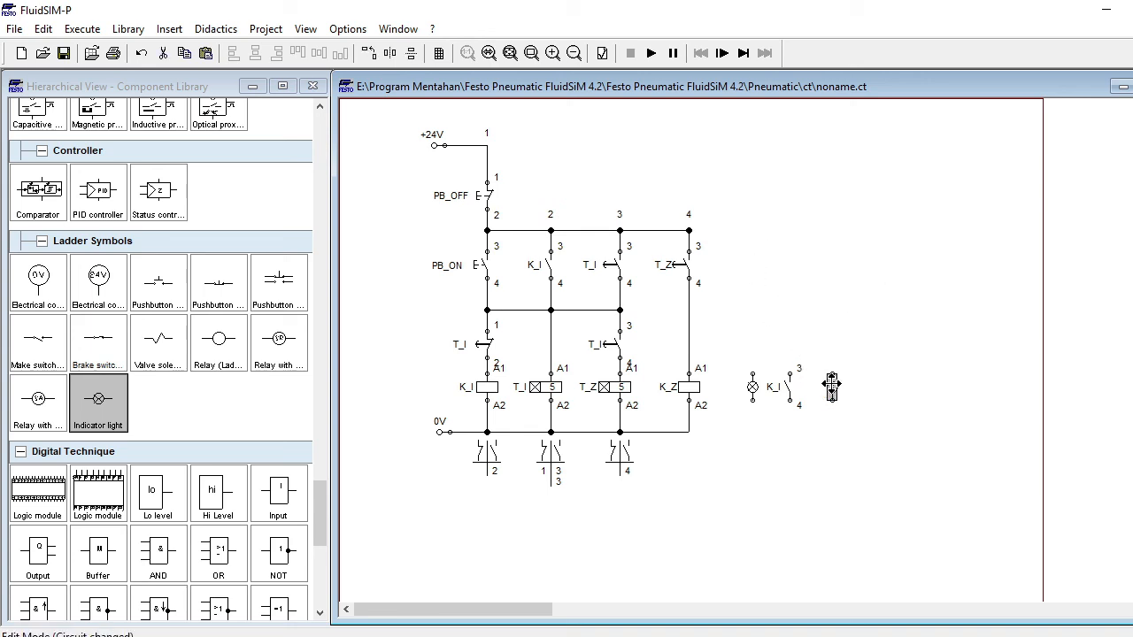
Move the copied K_I switch above the first indicator light and wire it to the upper supply line and the light
click(791, 389)
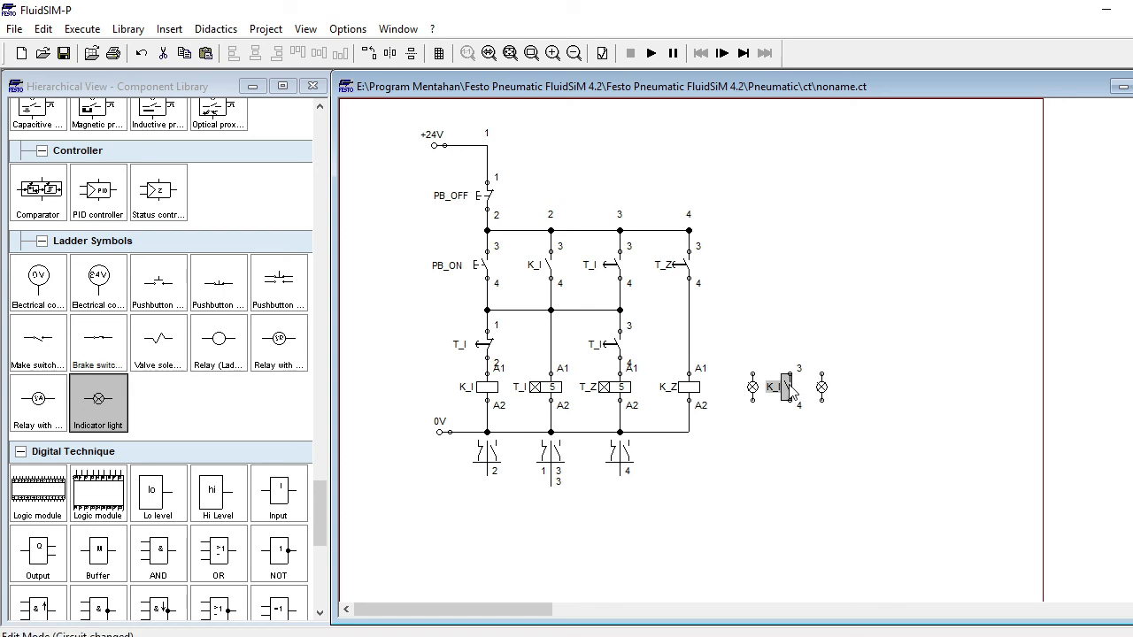
drag(790, 389, 749, 265)
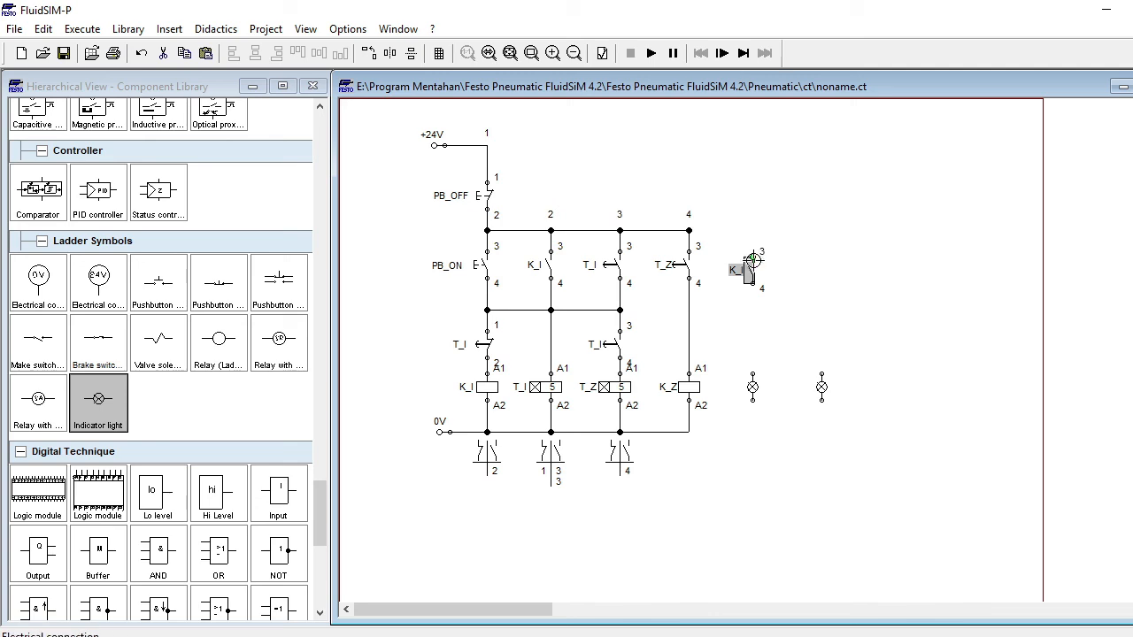
drag(754, 256, 688, 230)
drag(753, 284, 752, 373)
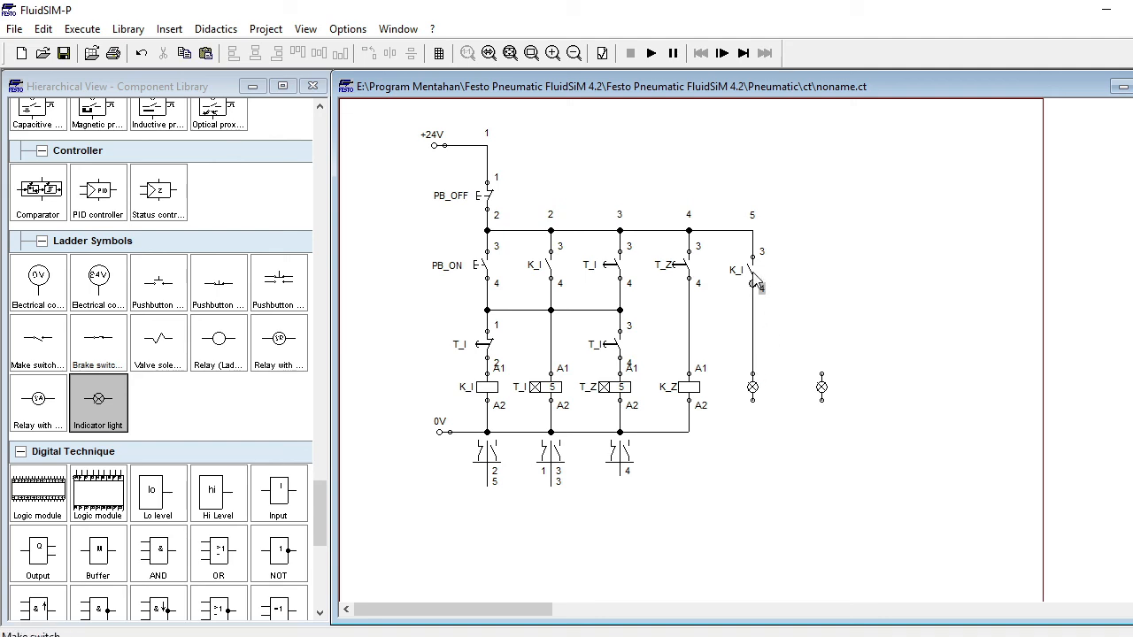
Duplicate the fifth-branch K_I switch above the second indicator light and wire it to the upper supply line and the light
click(752, 274)
key(ctrl+c)
key(ctrl+v)
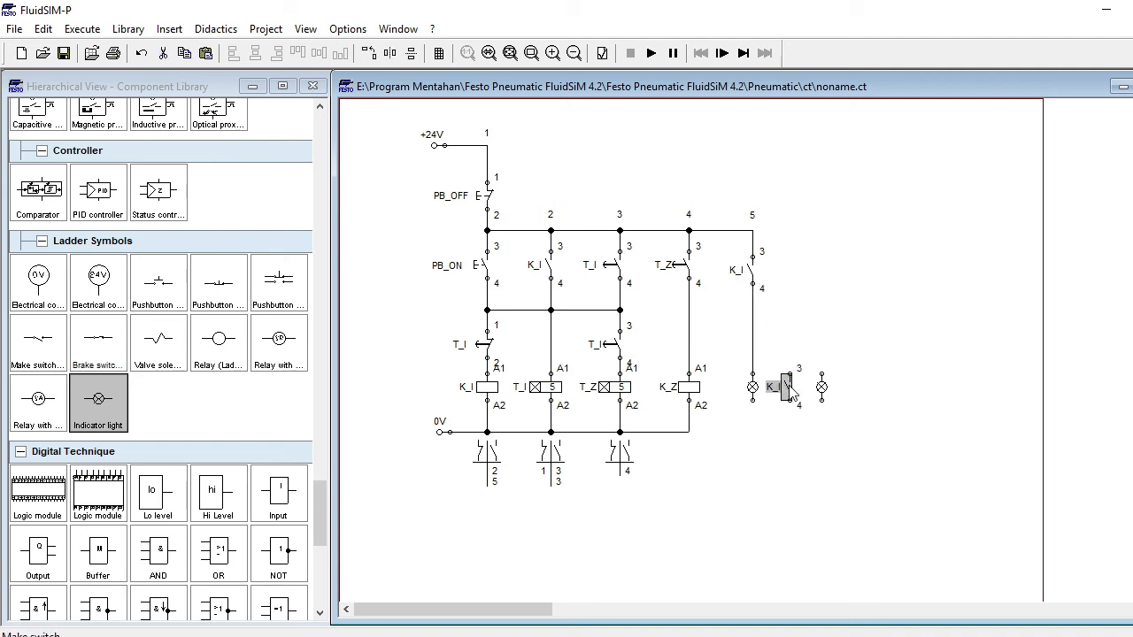
mouse_move(787, 386)
mouse_down()
mouse_move(821, 304)
mouse_move(820, 266)
mouse_move(787, 228)
mouse_move(752, 231)
mouse_up()
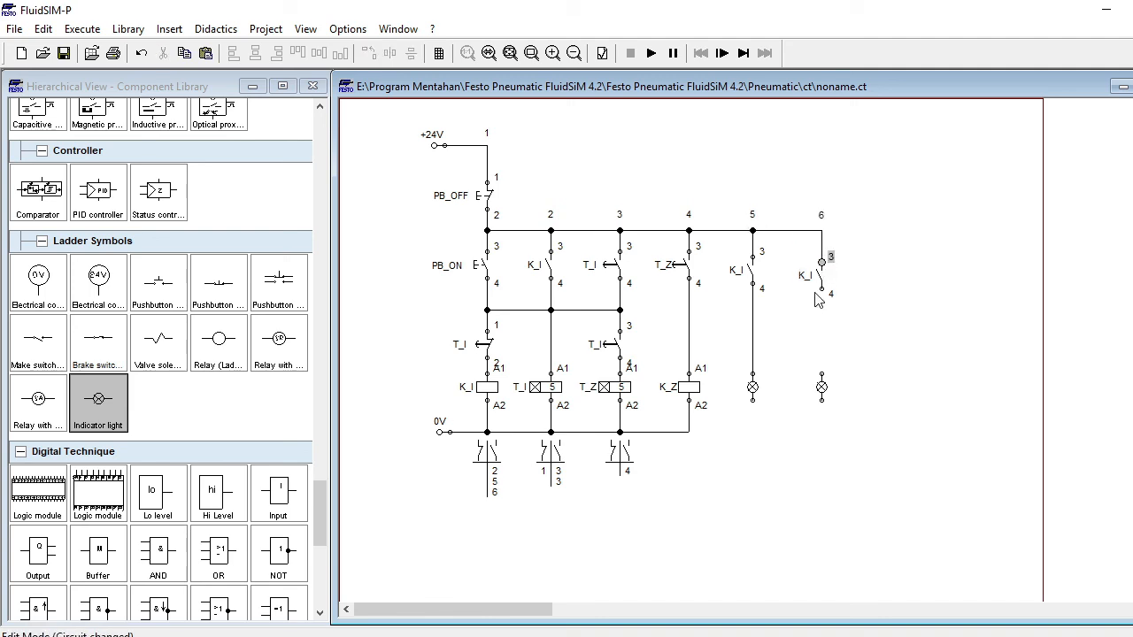
drag(821, 289, 822, 375)
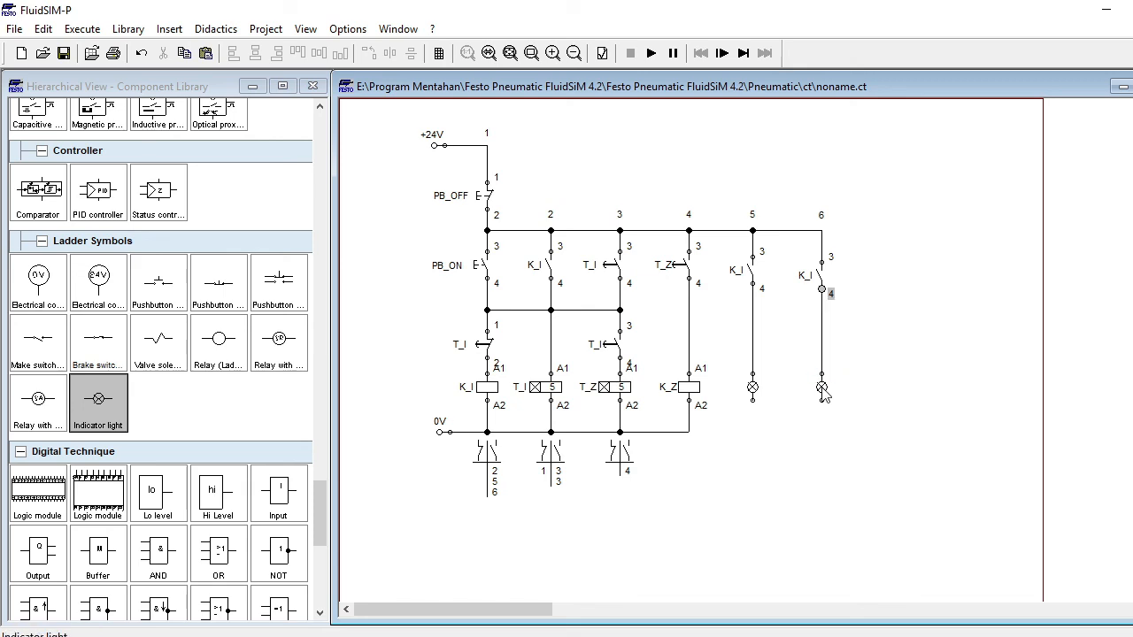
Set the signal color of the second indicator light to blue
double_click(822, 392)
click(689, 318)
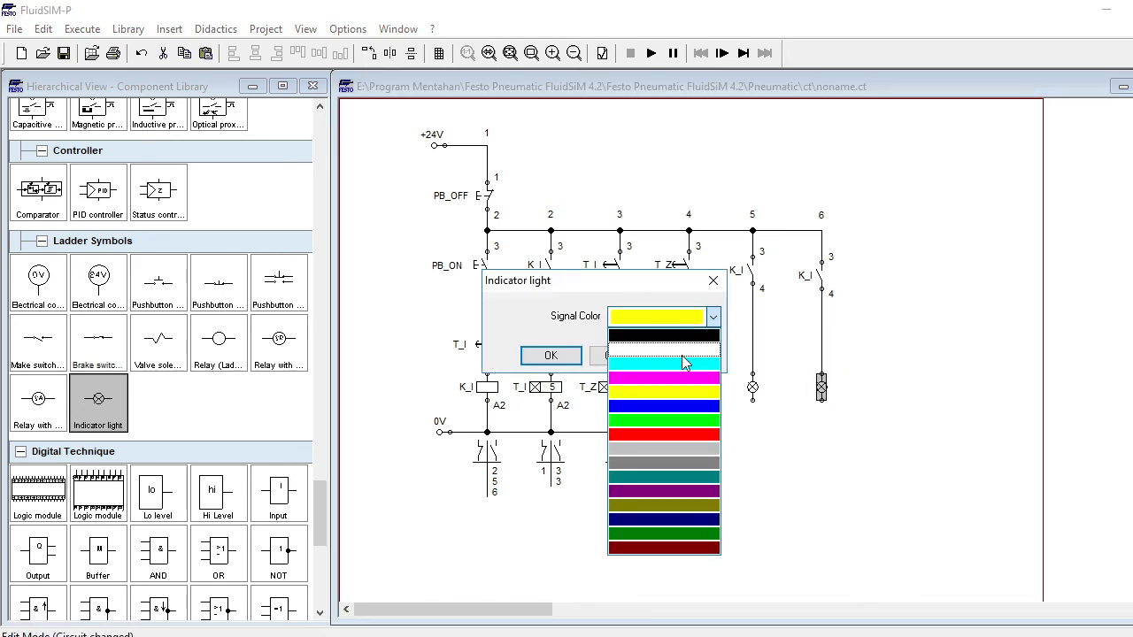
click(699, 421)
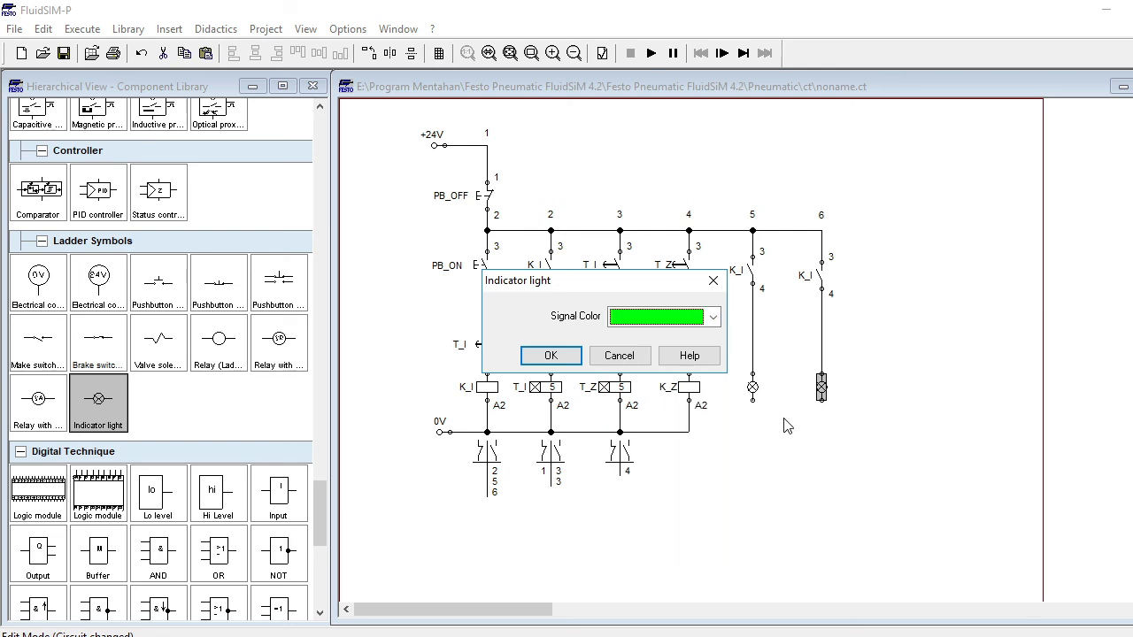
click(713, 318)
click(675, 409)
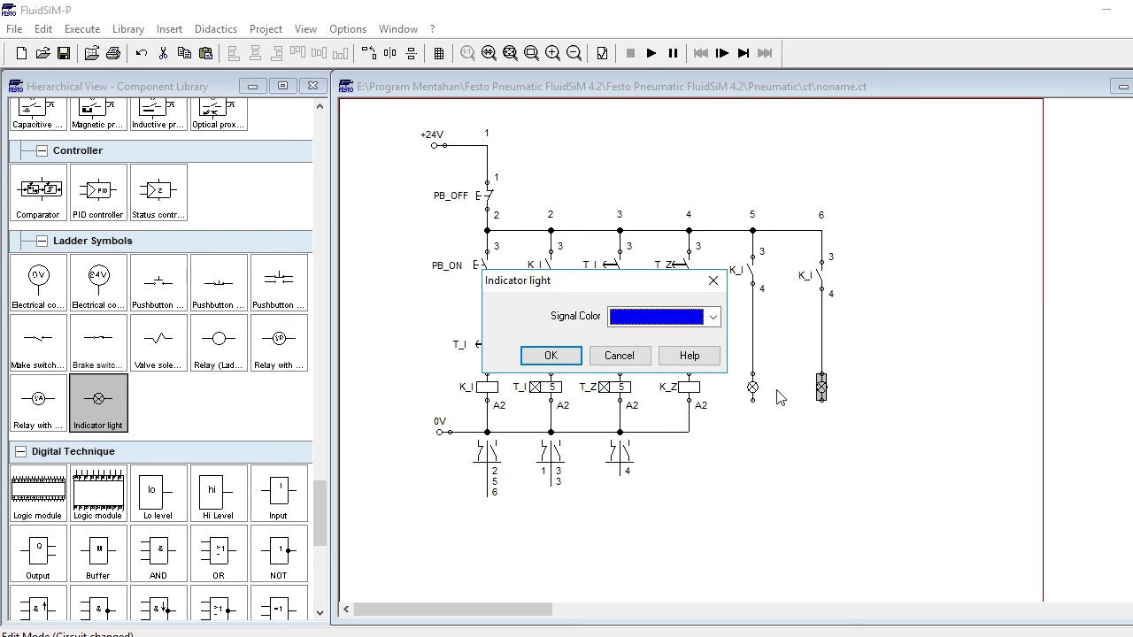
click(551, 355)
Relabel the sixth-branch make switch K_Z and connect both indicator lights to the 0V line
drag(754, 403, 688, 431)
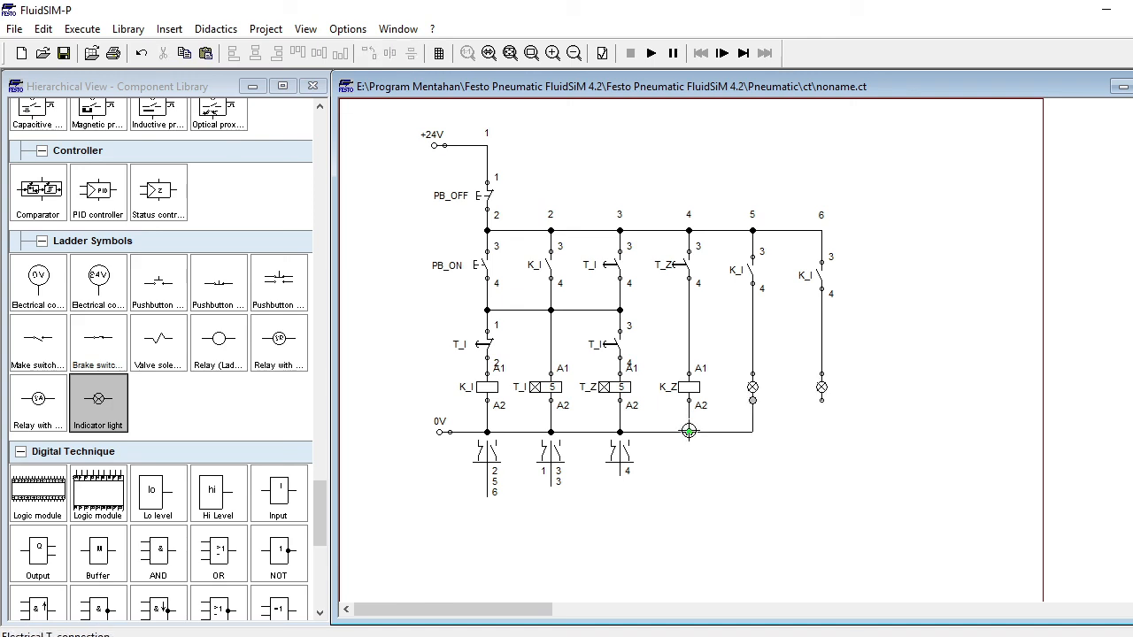
double_click(820, 276)
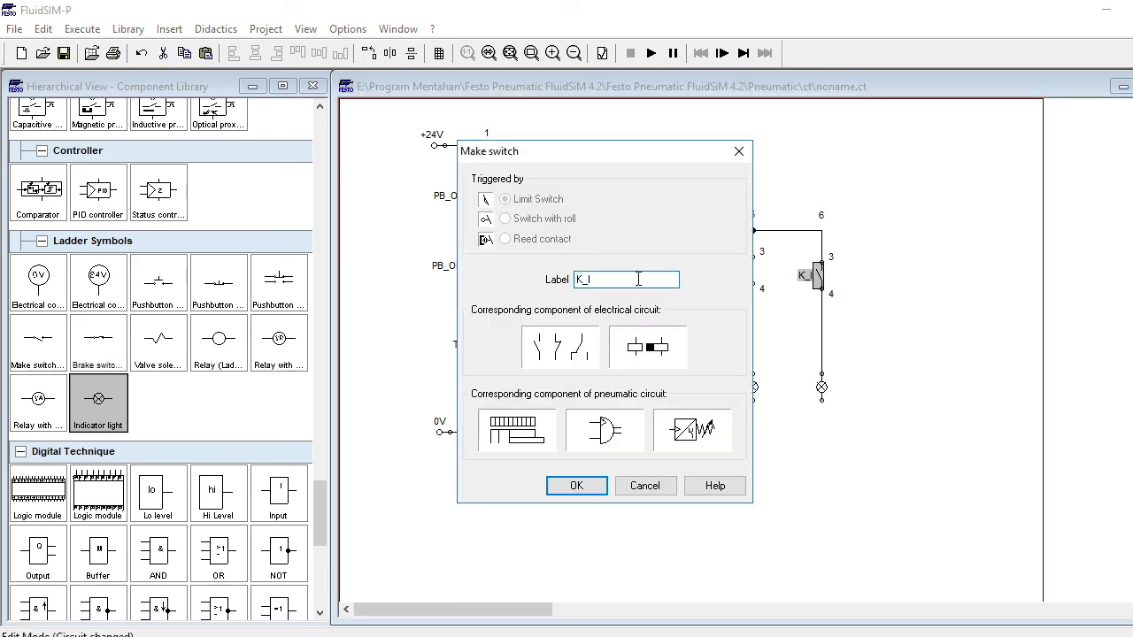
text(Z)
key(Return)
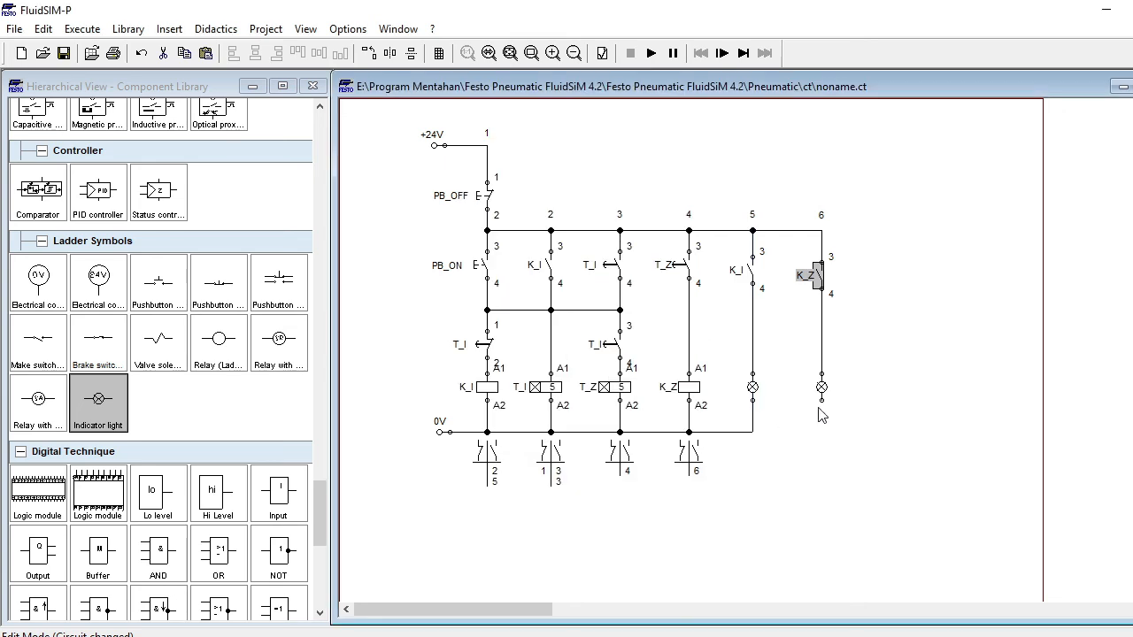
drag(821, 400, 752, 431)
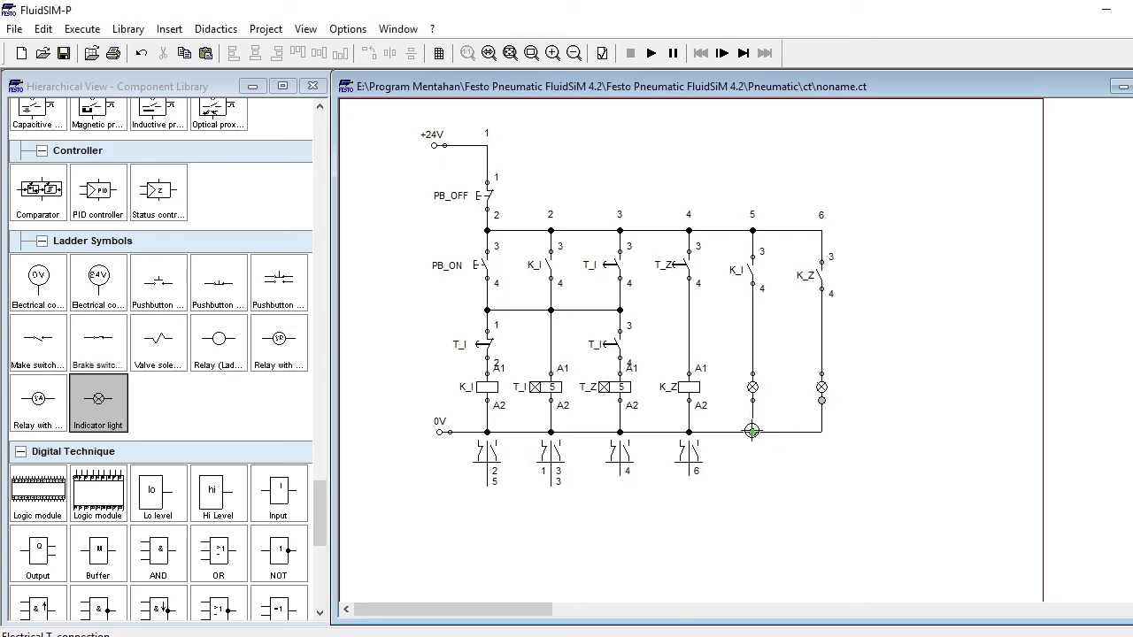
Simulate the circuit with both indicator lights, starting it with PB_ON, and stop the simulation after observing the switching cycle
click(652, 54)
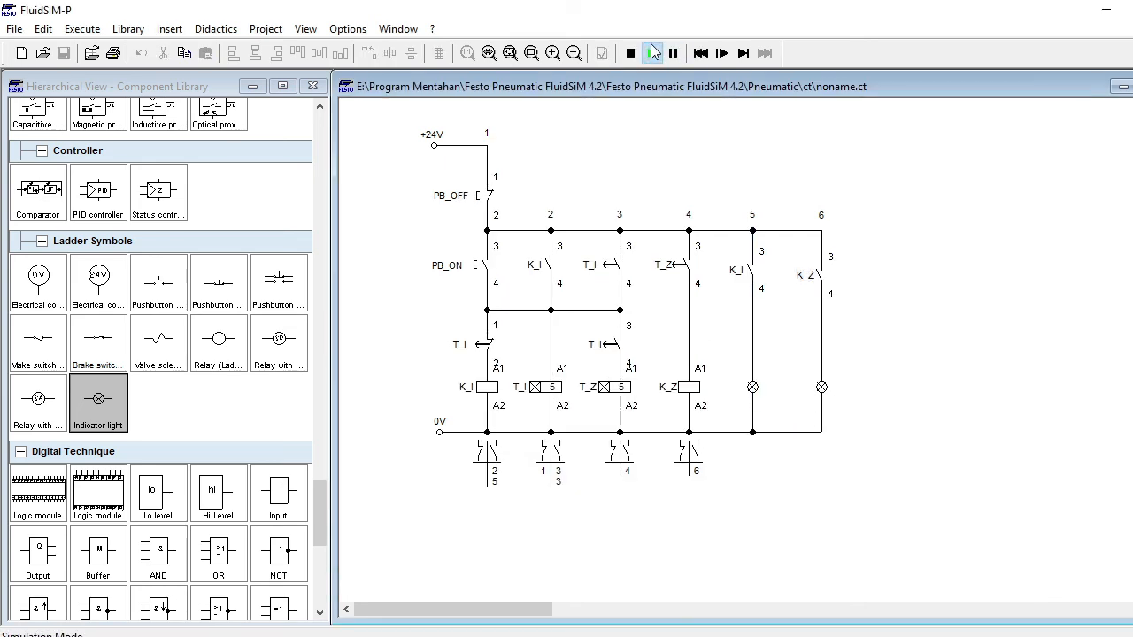
click(489, 242)
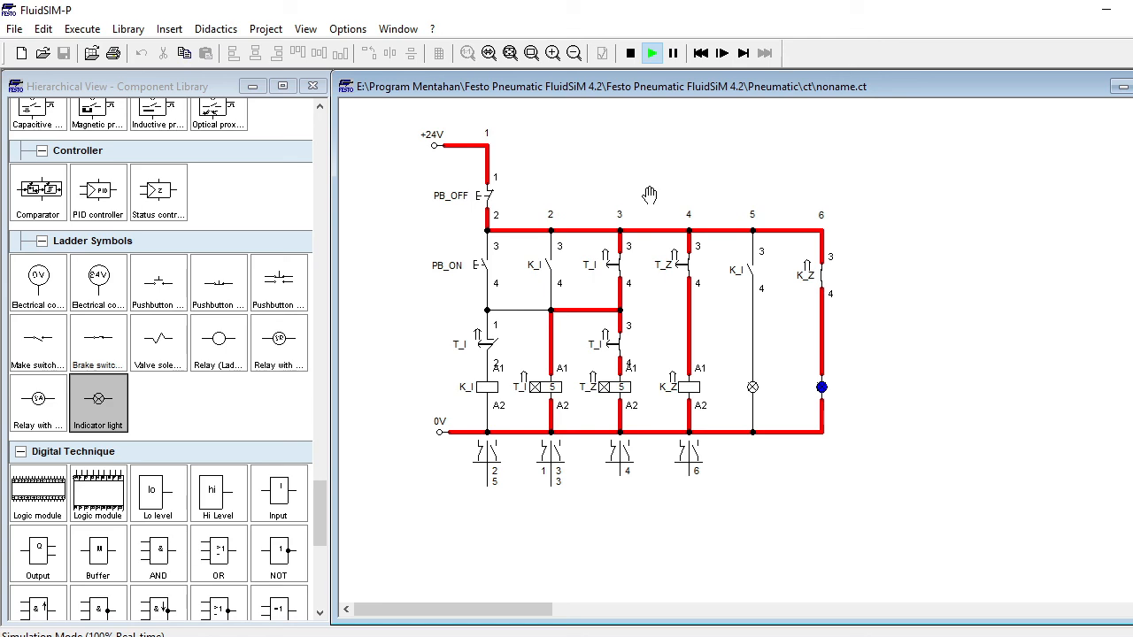
click(631, 54)
click(481, 266)
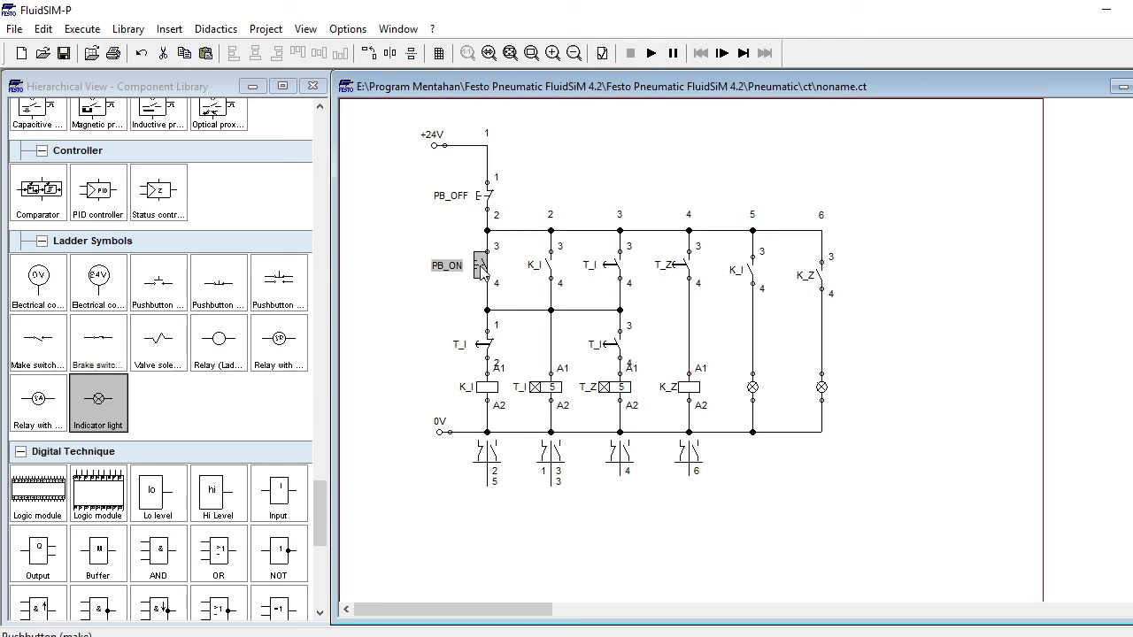
click(885, 252)
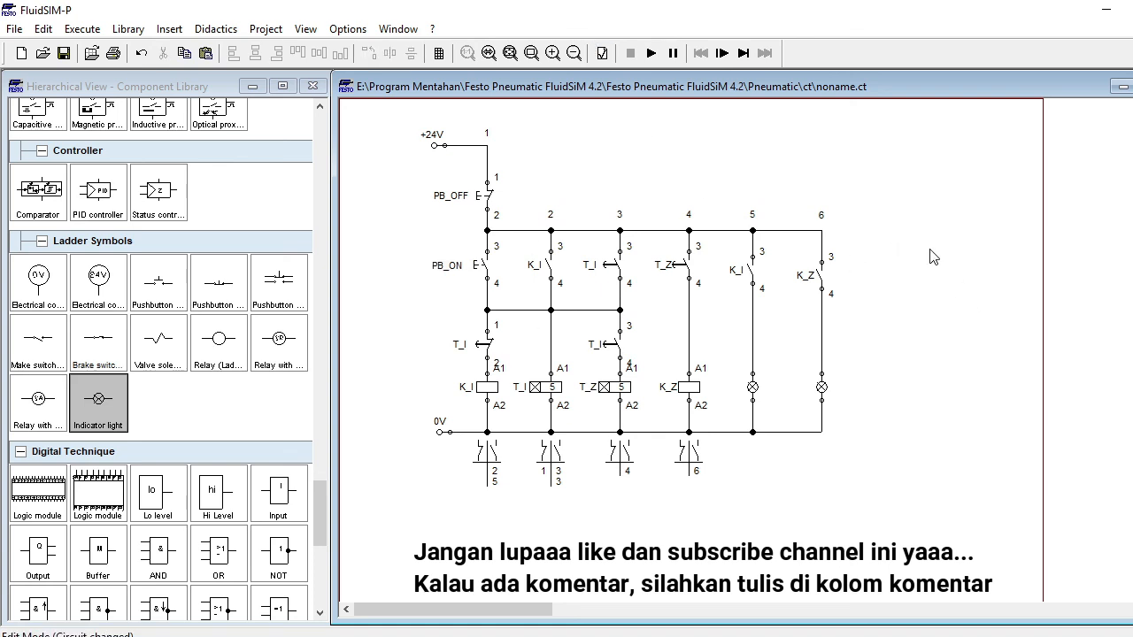